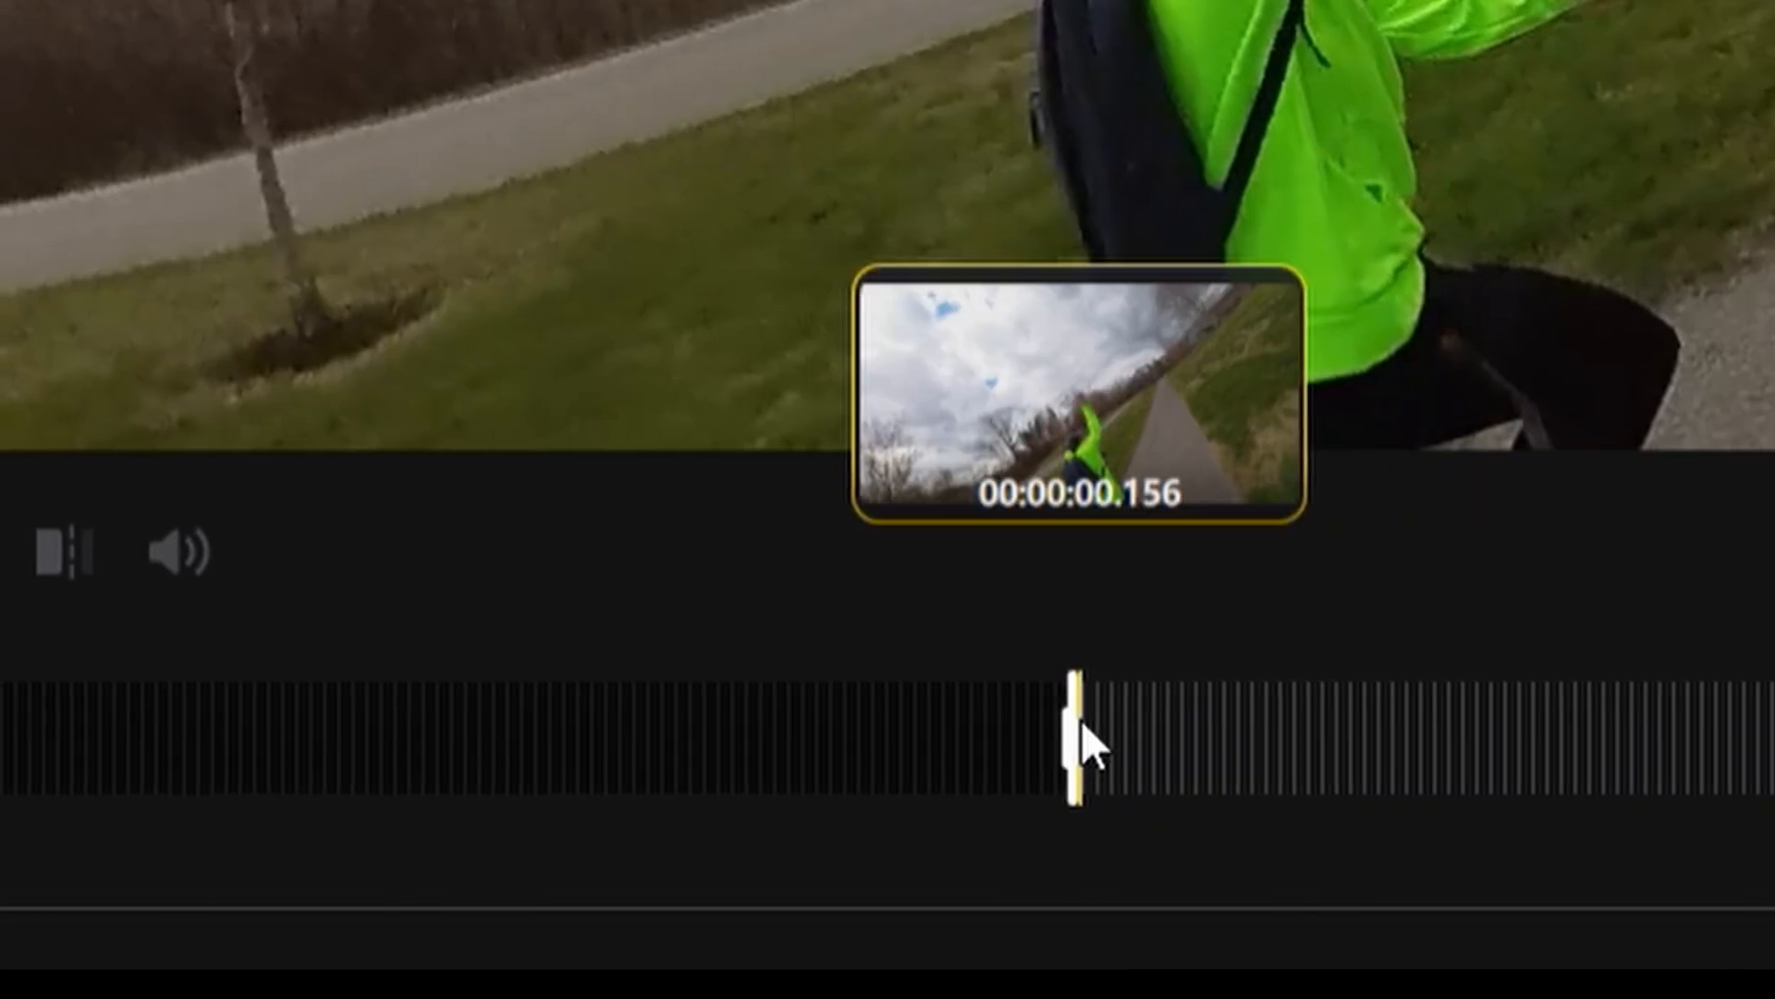
- Extend the trim range of VID_013.insv outward to cover the full clip length
{"action": "left_click_drag", "start_coordinate": [930, 891], "coordinate": [974, 891]}
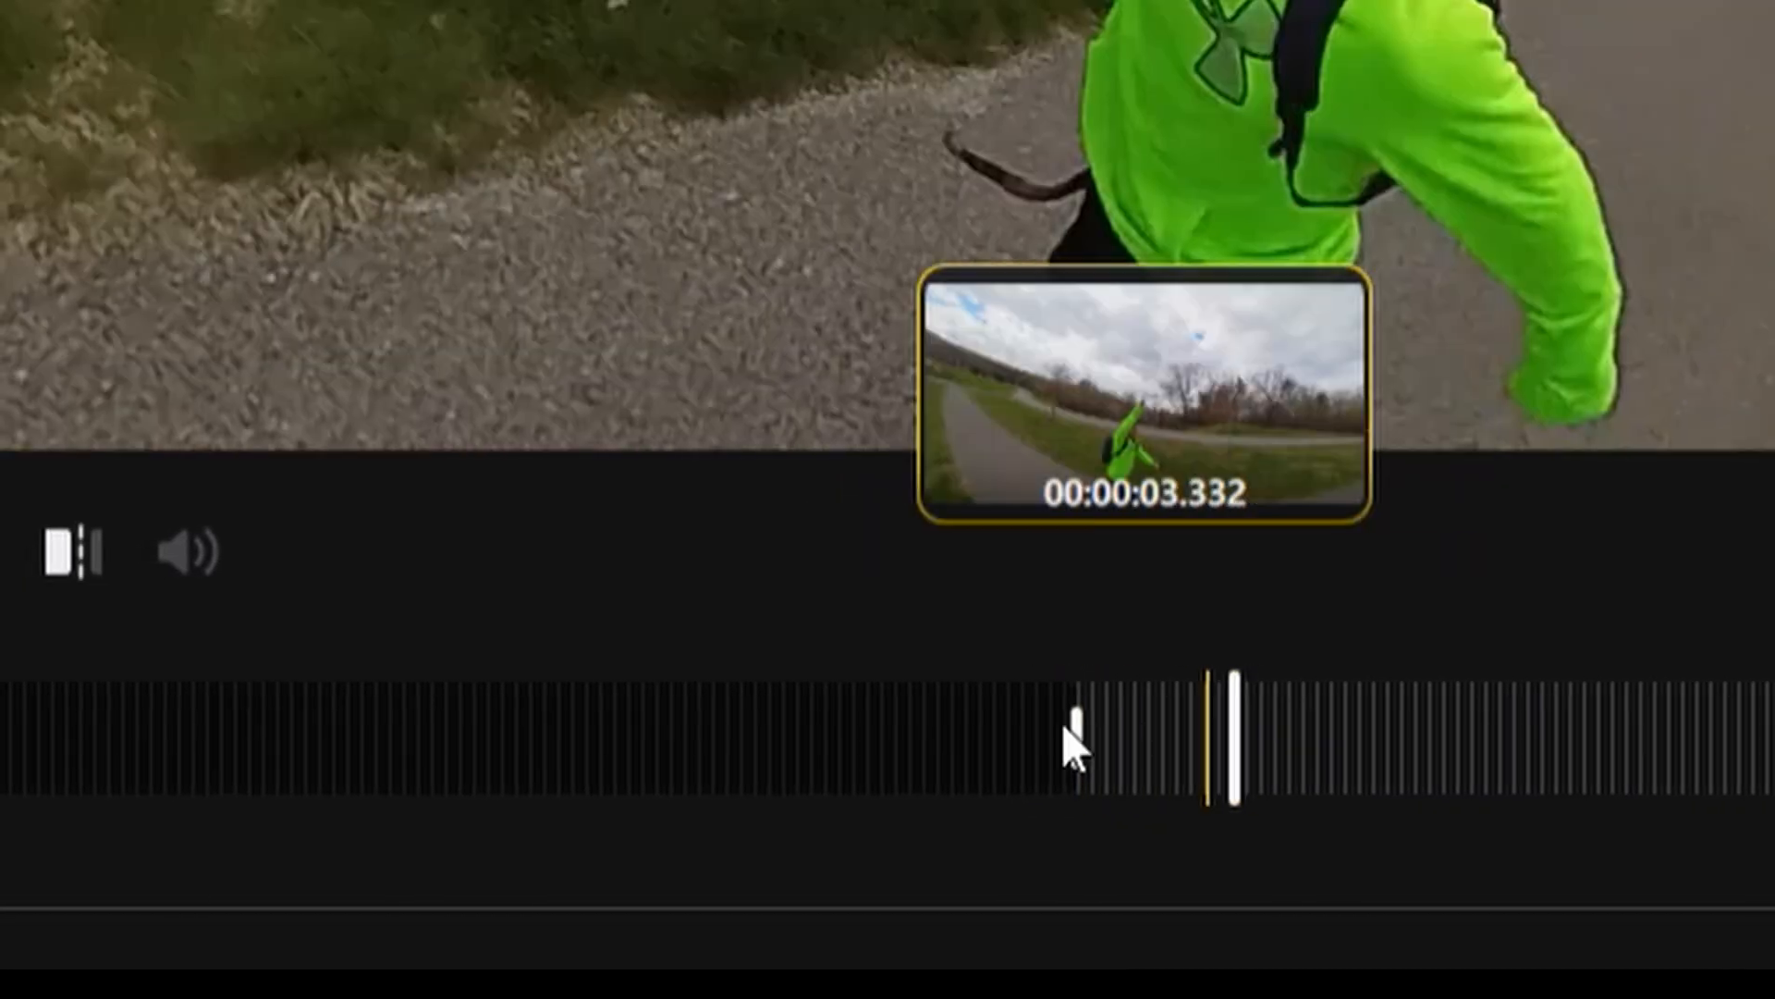
{"action": "left_click_drag", "start_coordinate": [1107, 740], "coordinate": [599, 726]}
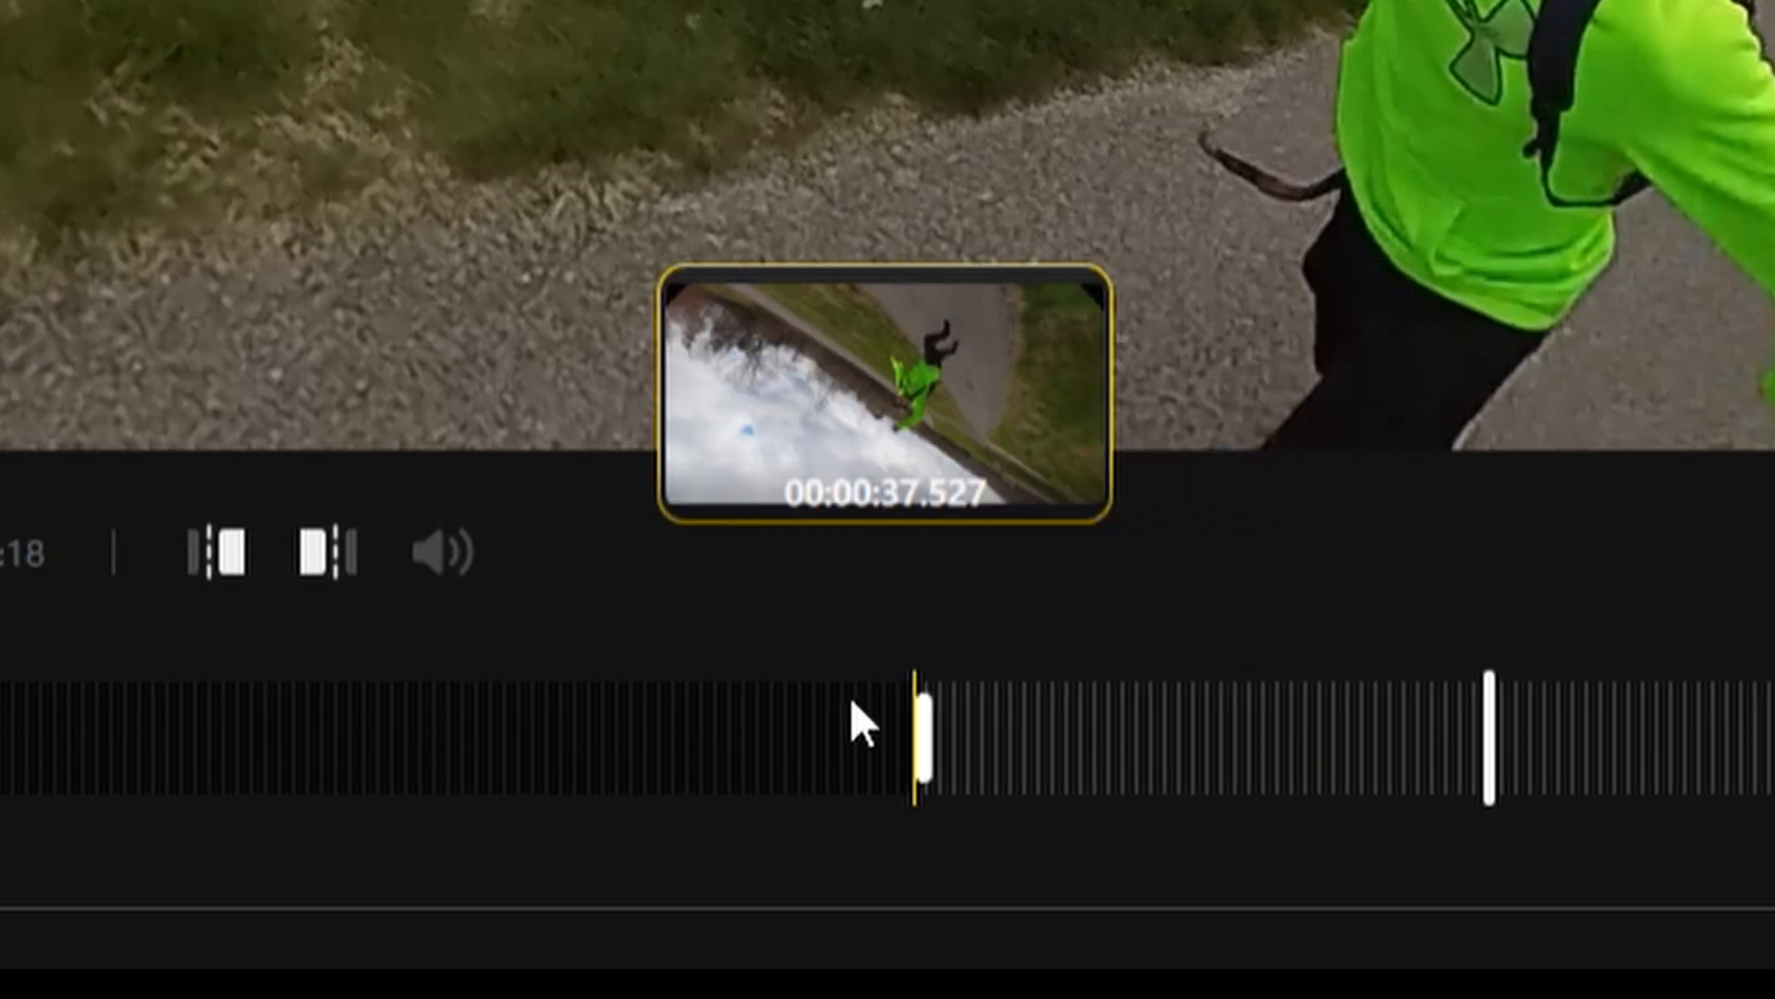
{"action": "left_click_drag", "start_coordinate": [850, 700], "coordinate": [113, 702]}
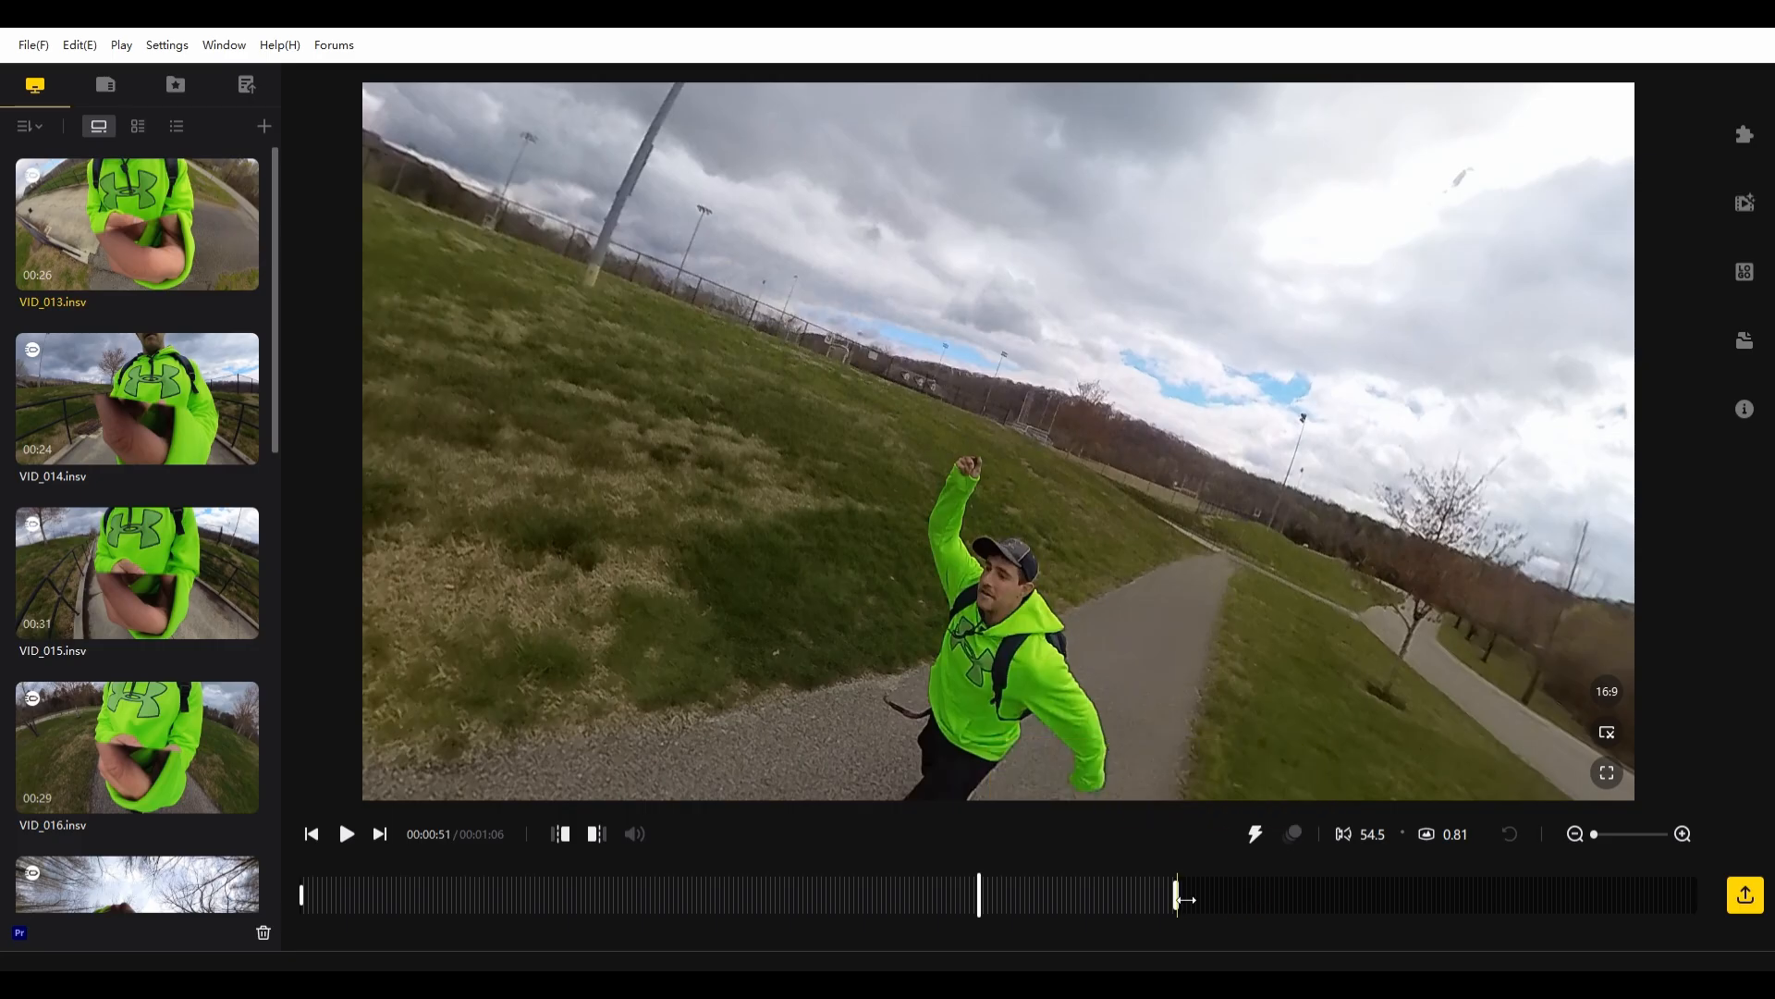
{"action": "left_click_drag", "start_coordinate": [1185, 898], "coordinate": [1698, 890]}
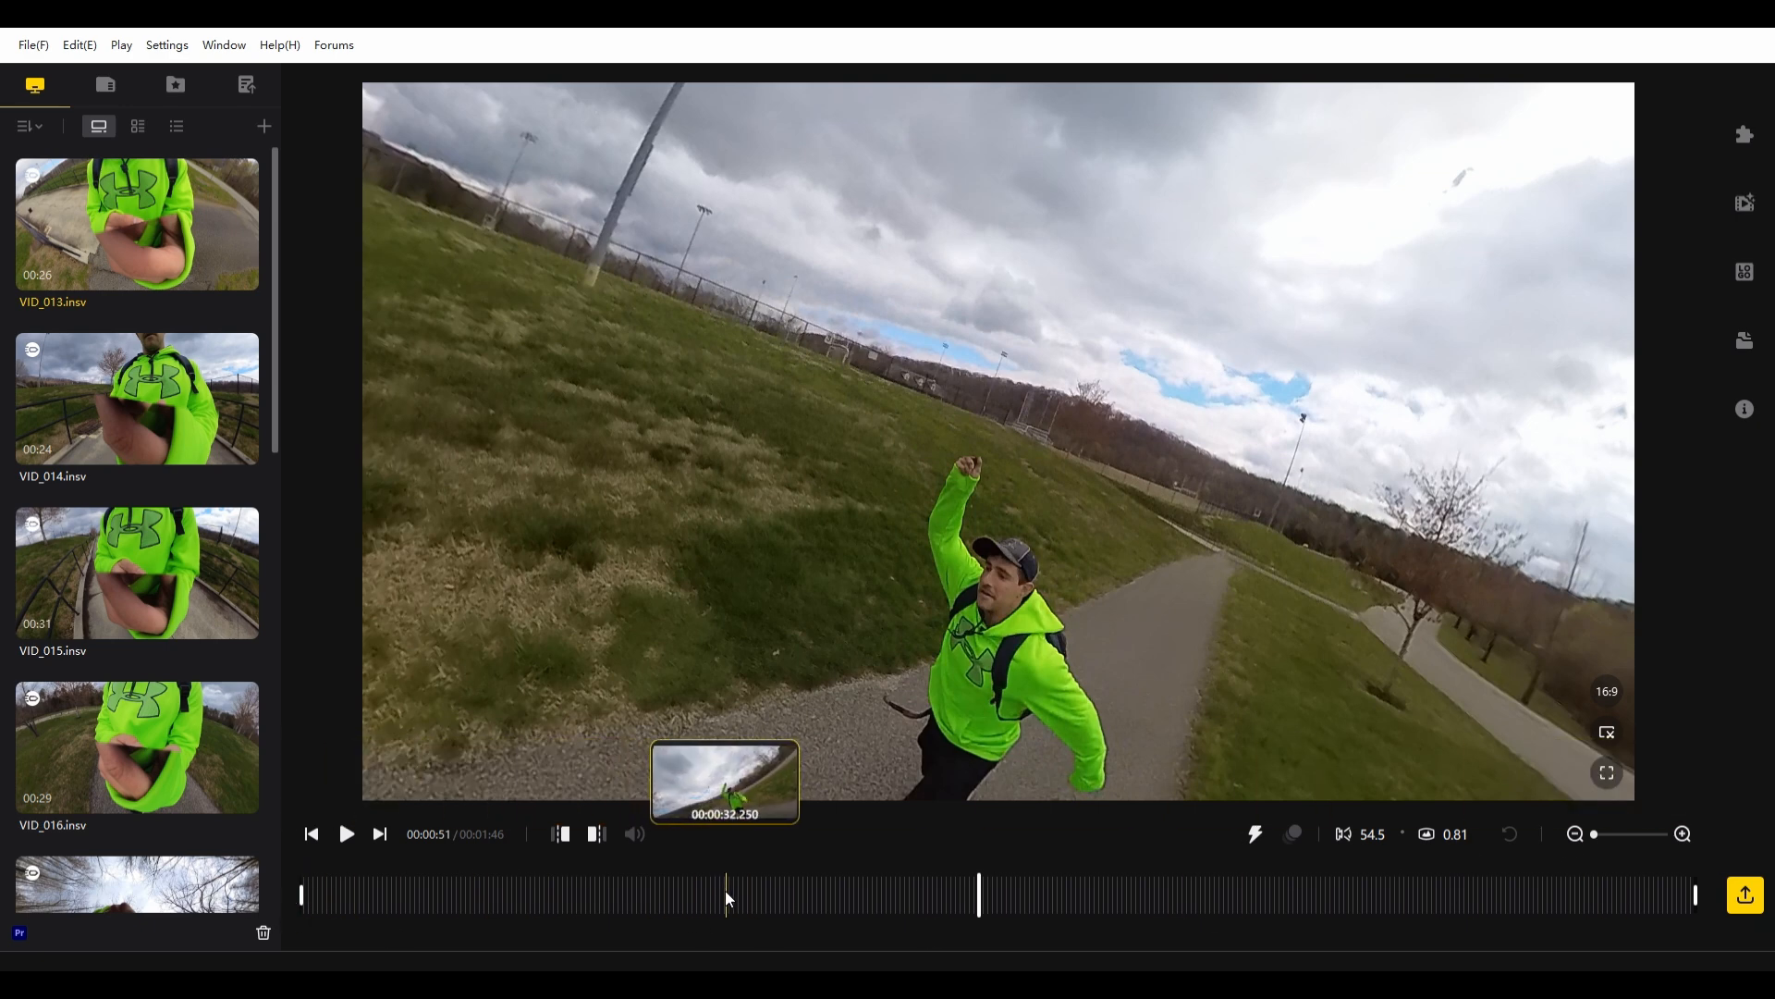
- Play VID_013.insv from about 16 seconds to about 43 seconds to review the spinning footage
{"action": "left_click", "coordinate": [413, 891]}
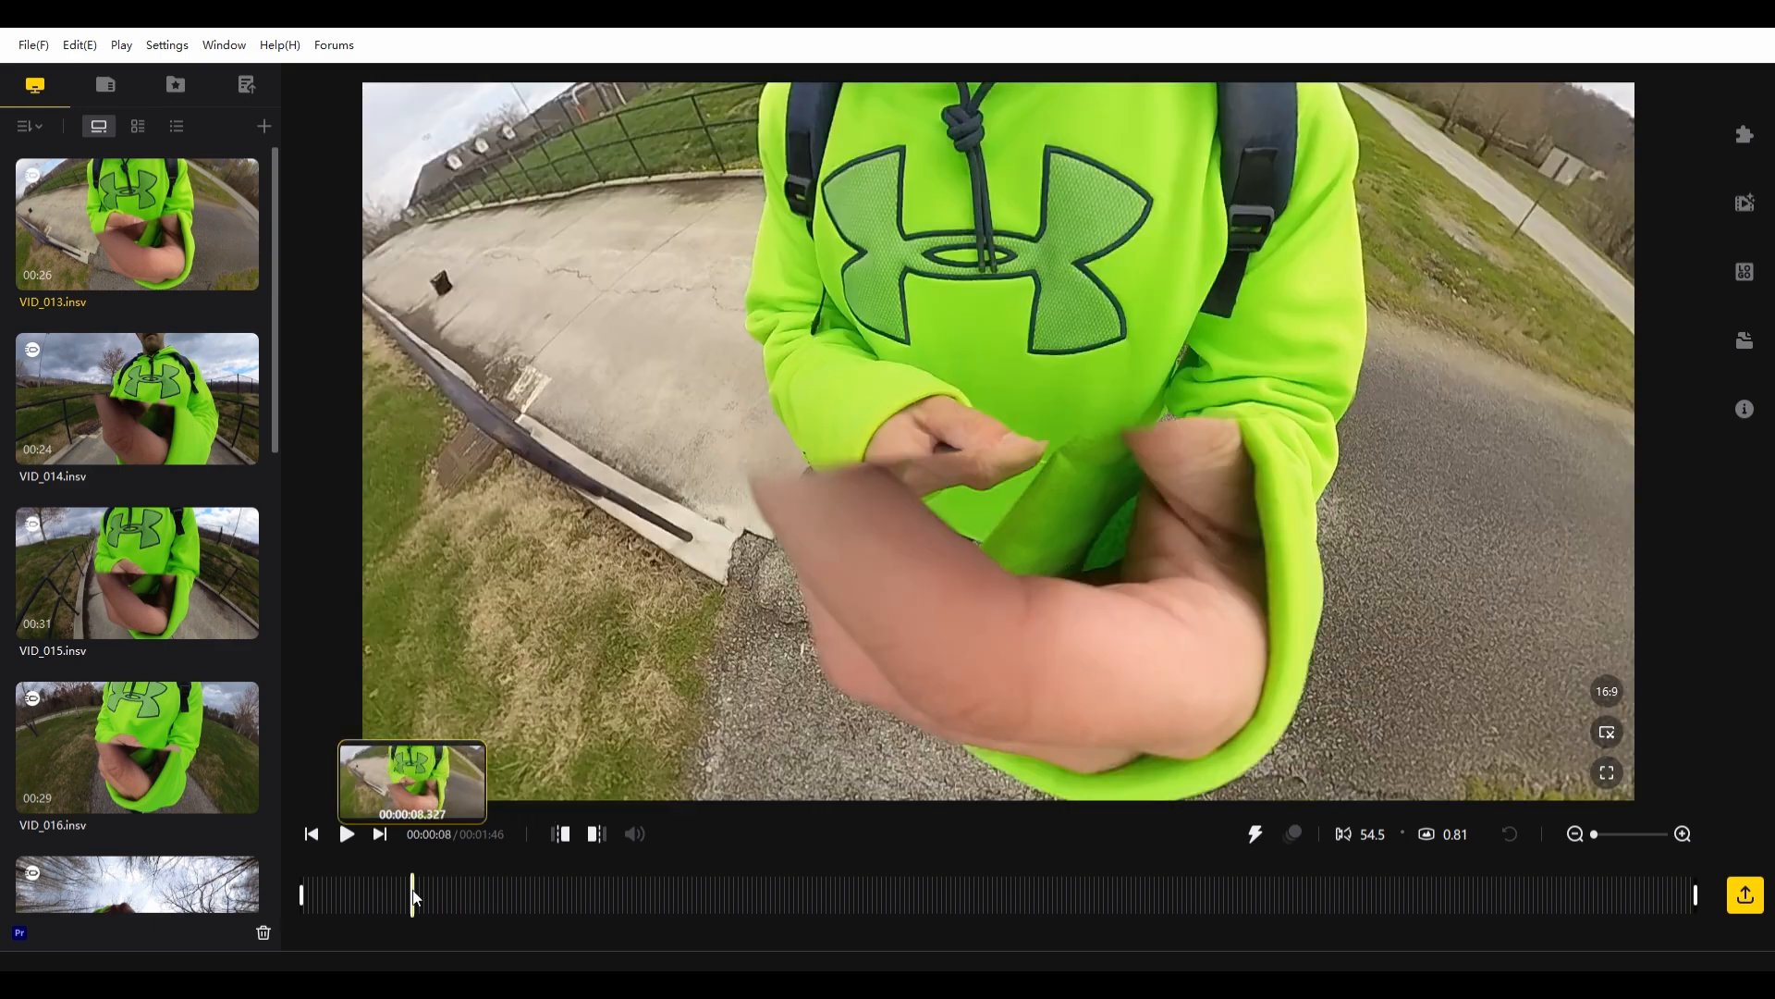
{"action": "left_click", "coordinate": [512, 893]}
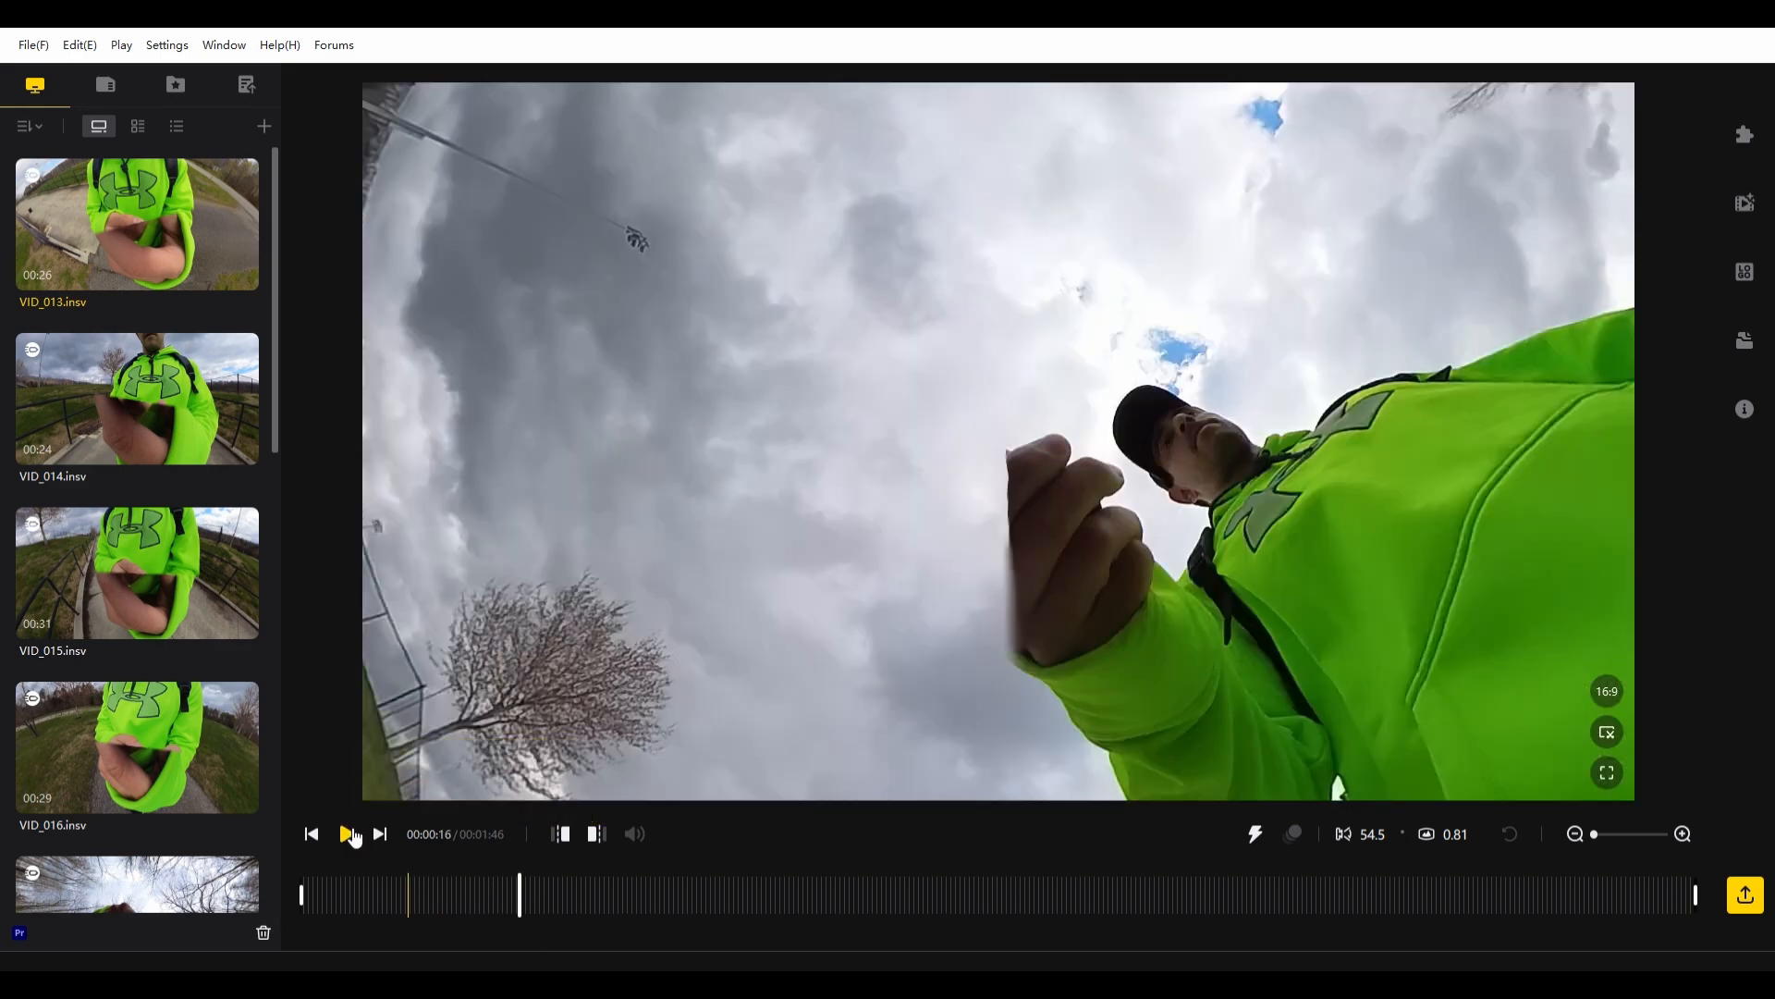
{"action": "left_click", "coordinate": [347, 834]}
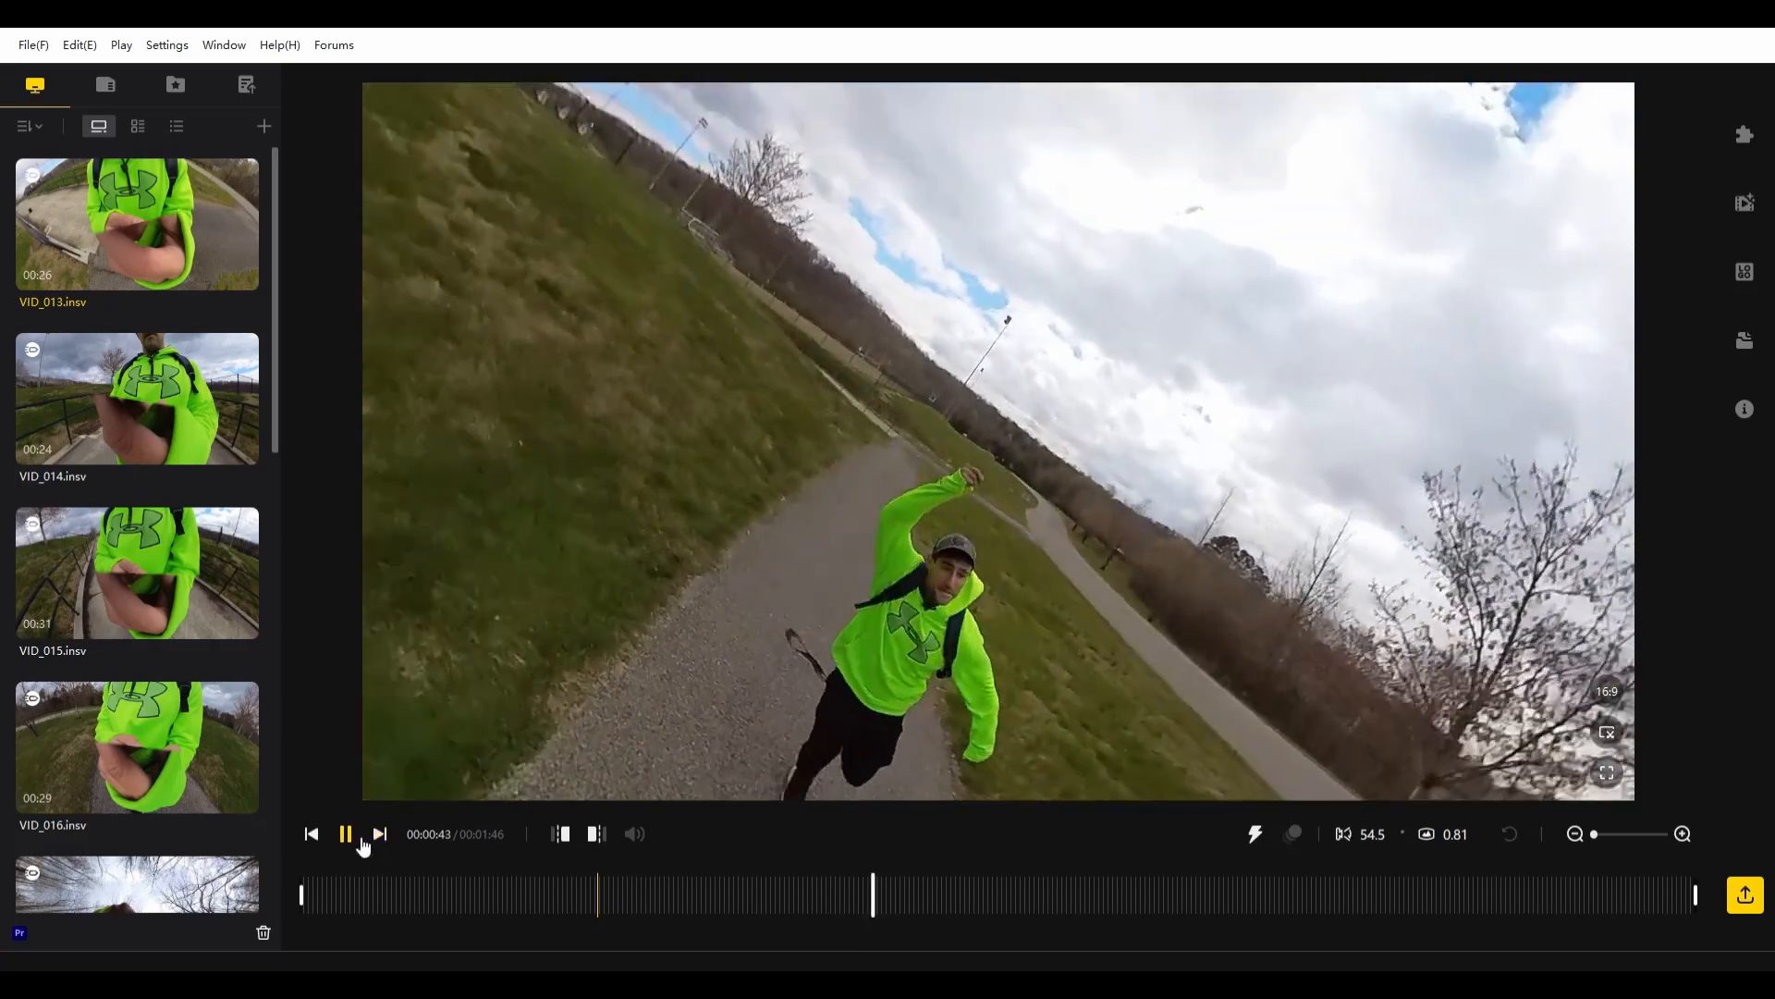
{"action": "left_click", "coordinate": [345, 834]}
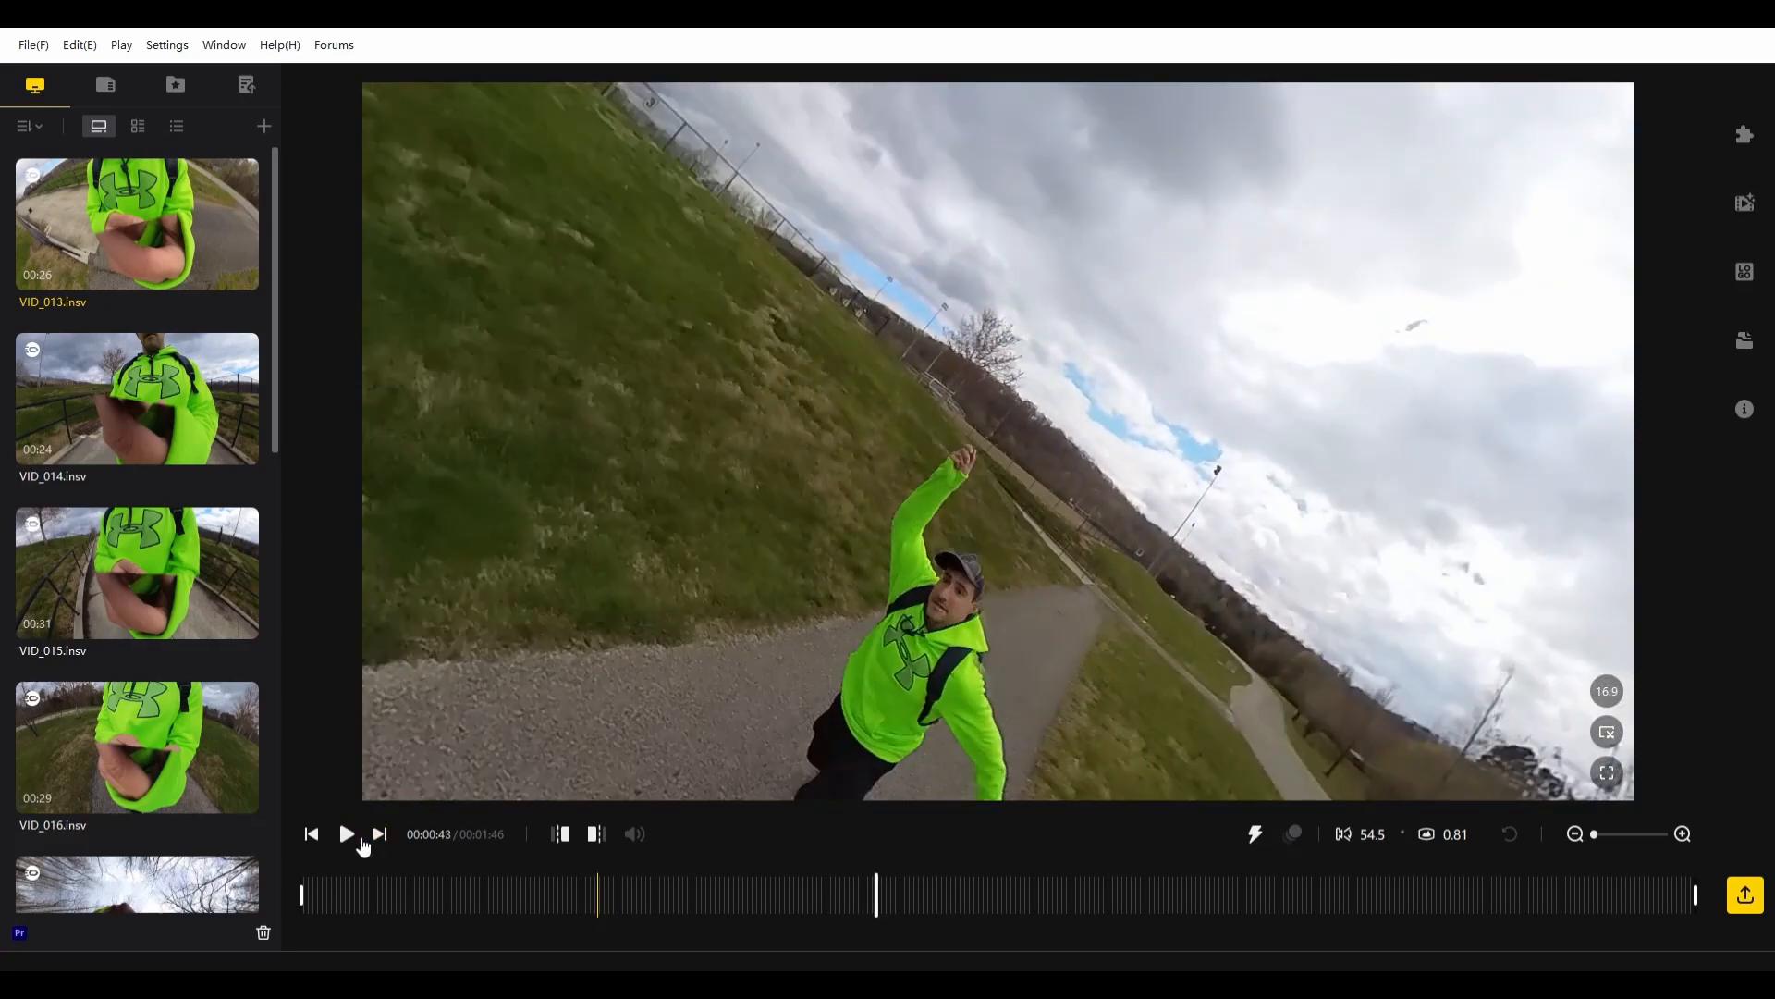
- Open VID_014.insv and preview about the first 11 seconds of its trimmed range
{"action": "left_click", "coordinate": [166, 426]}
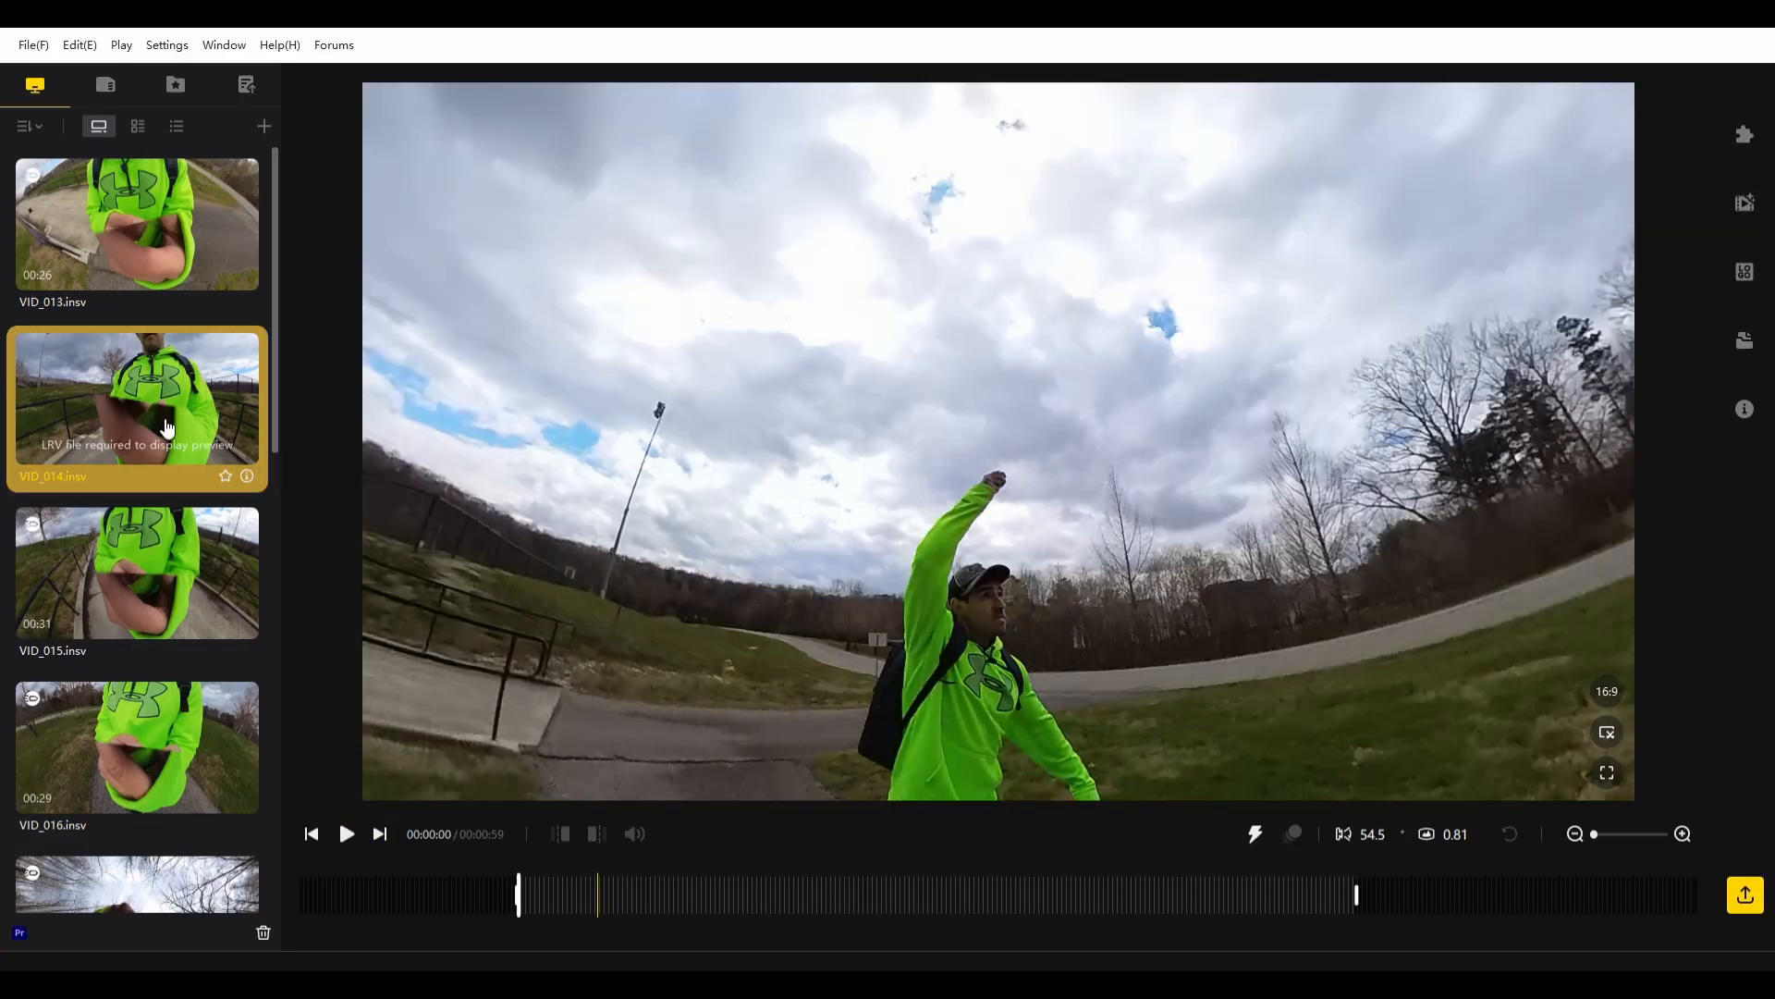
{"action": "left_click", "coordinate": [546, 891]}
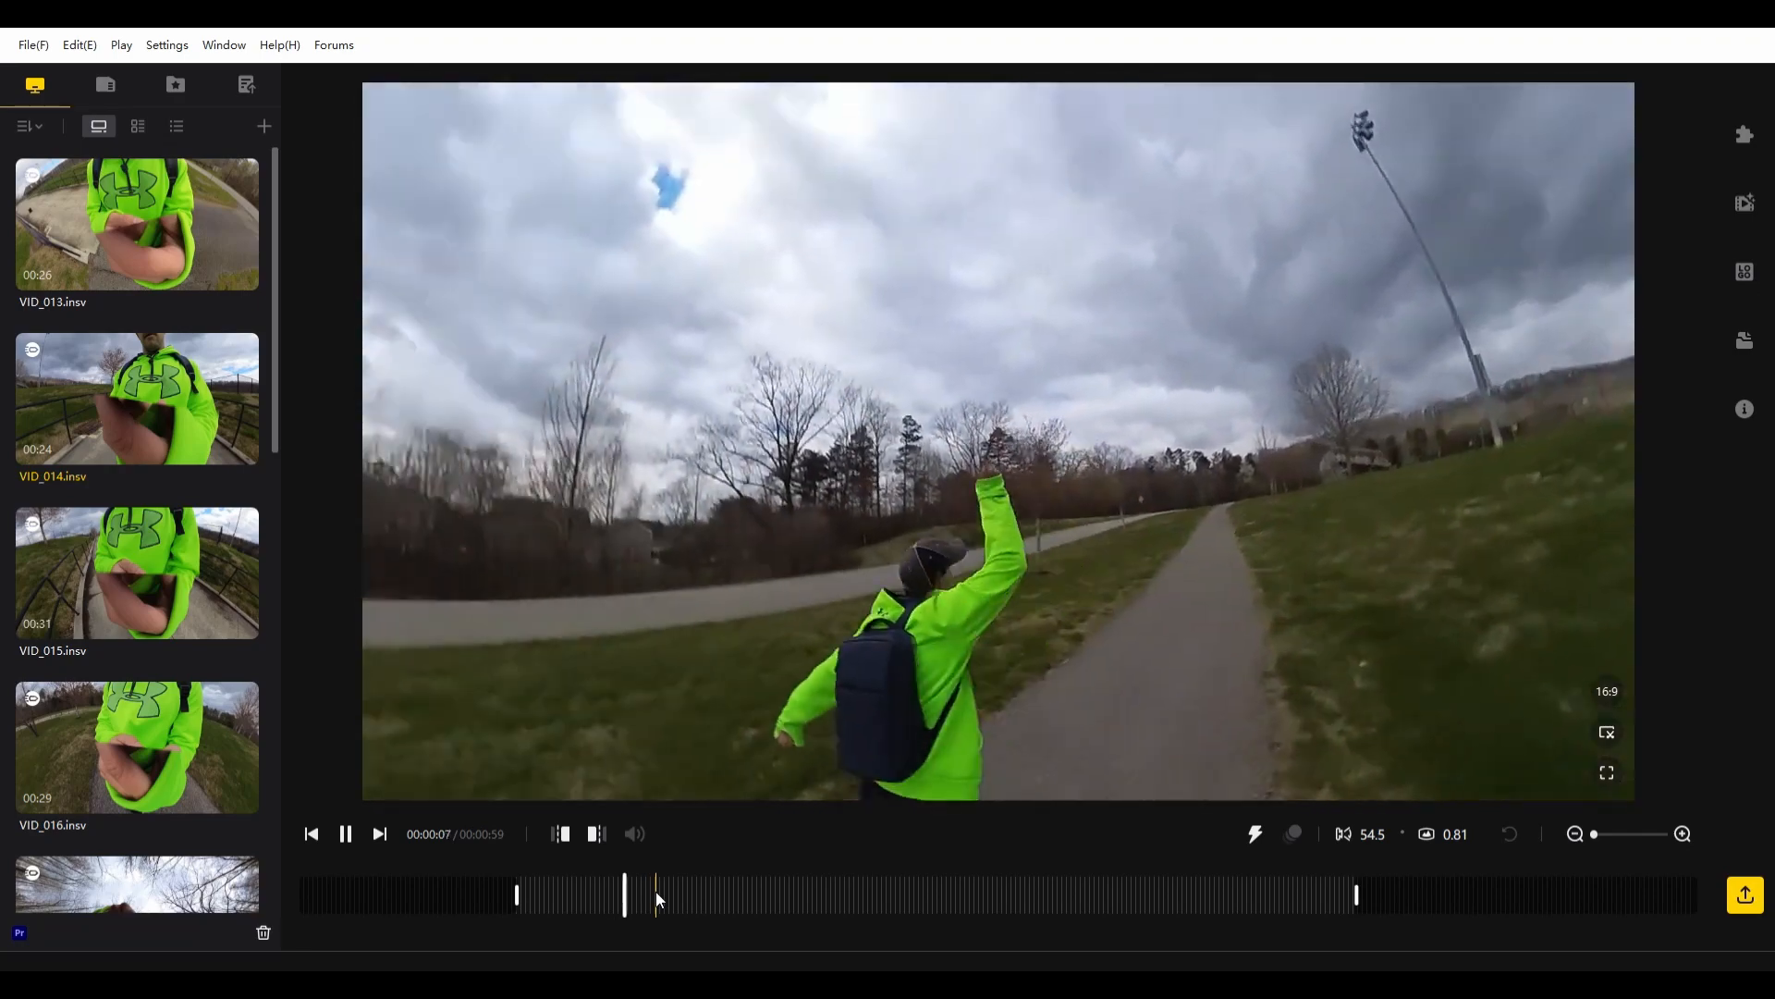
{"action": "key", "text": "space"}
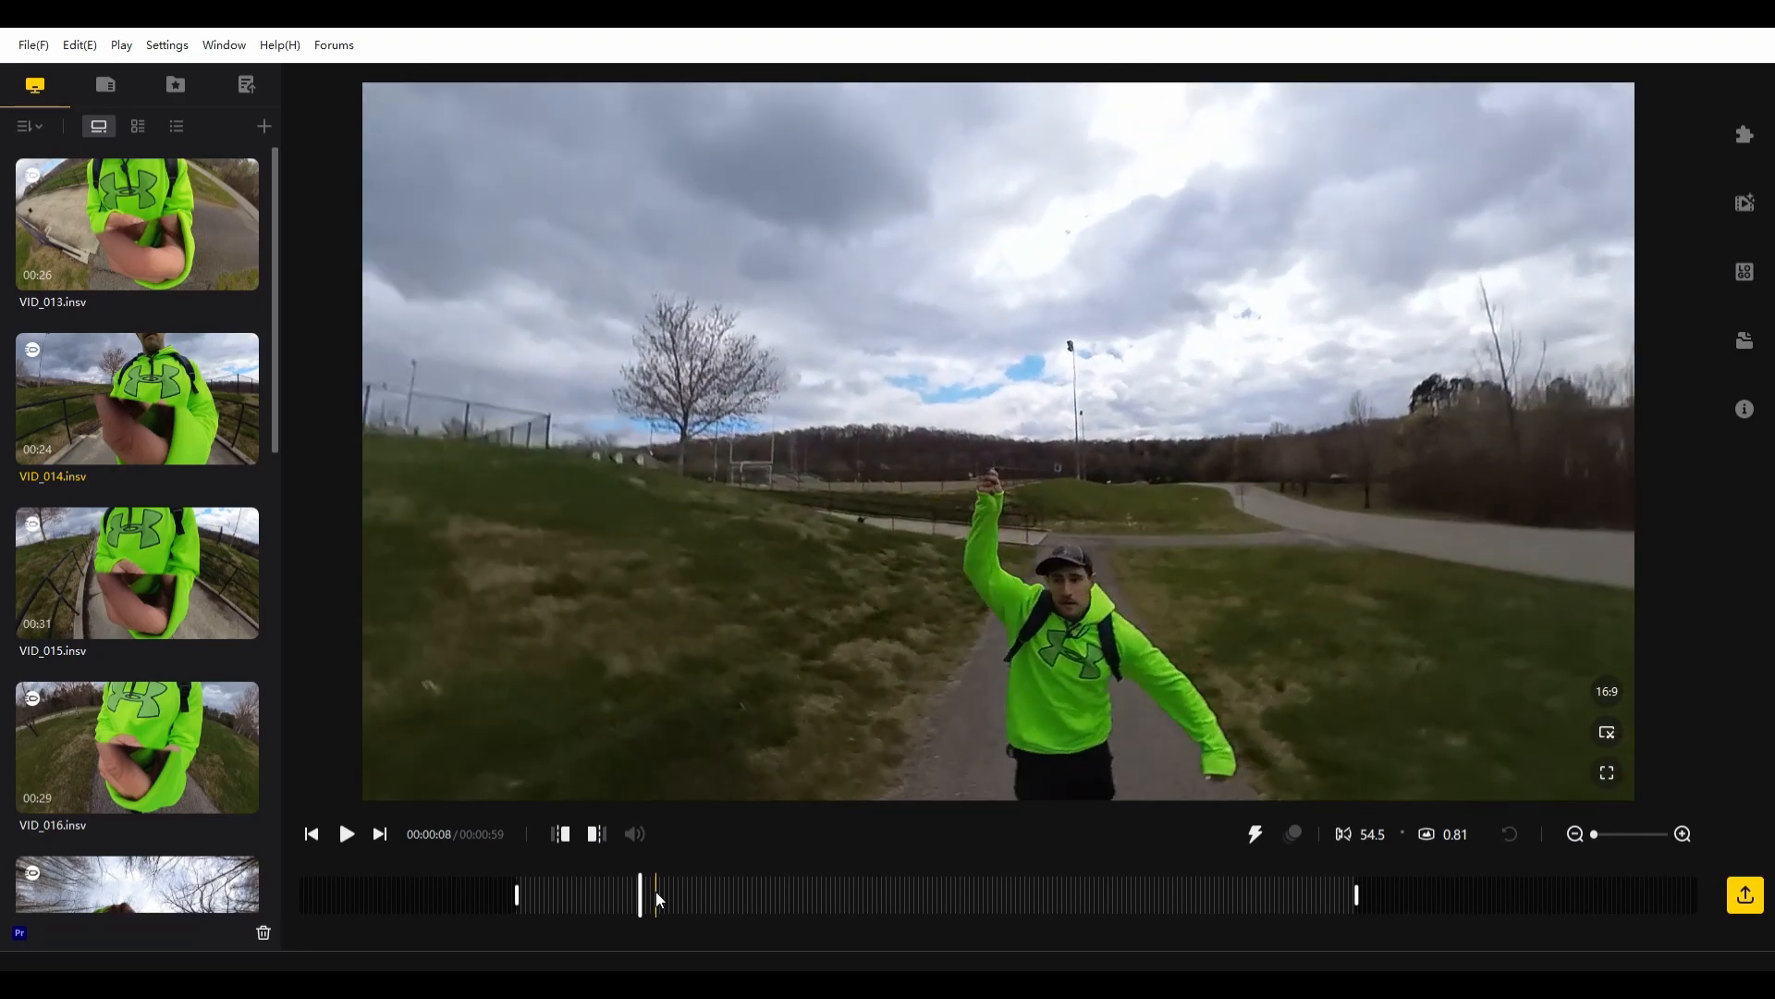
{"action": "left_click", "coordinate": [349, 835]}
{"action": "left_click", "coordinate": [348, 835]}
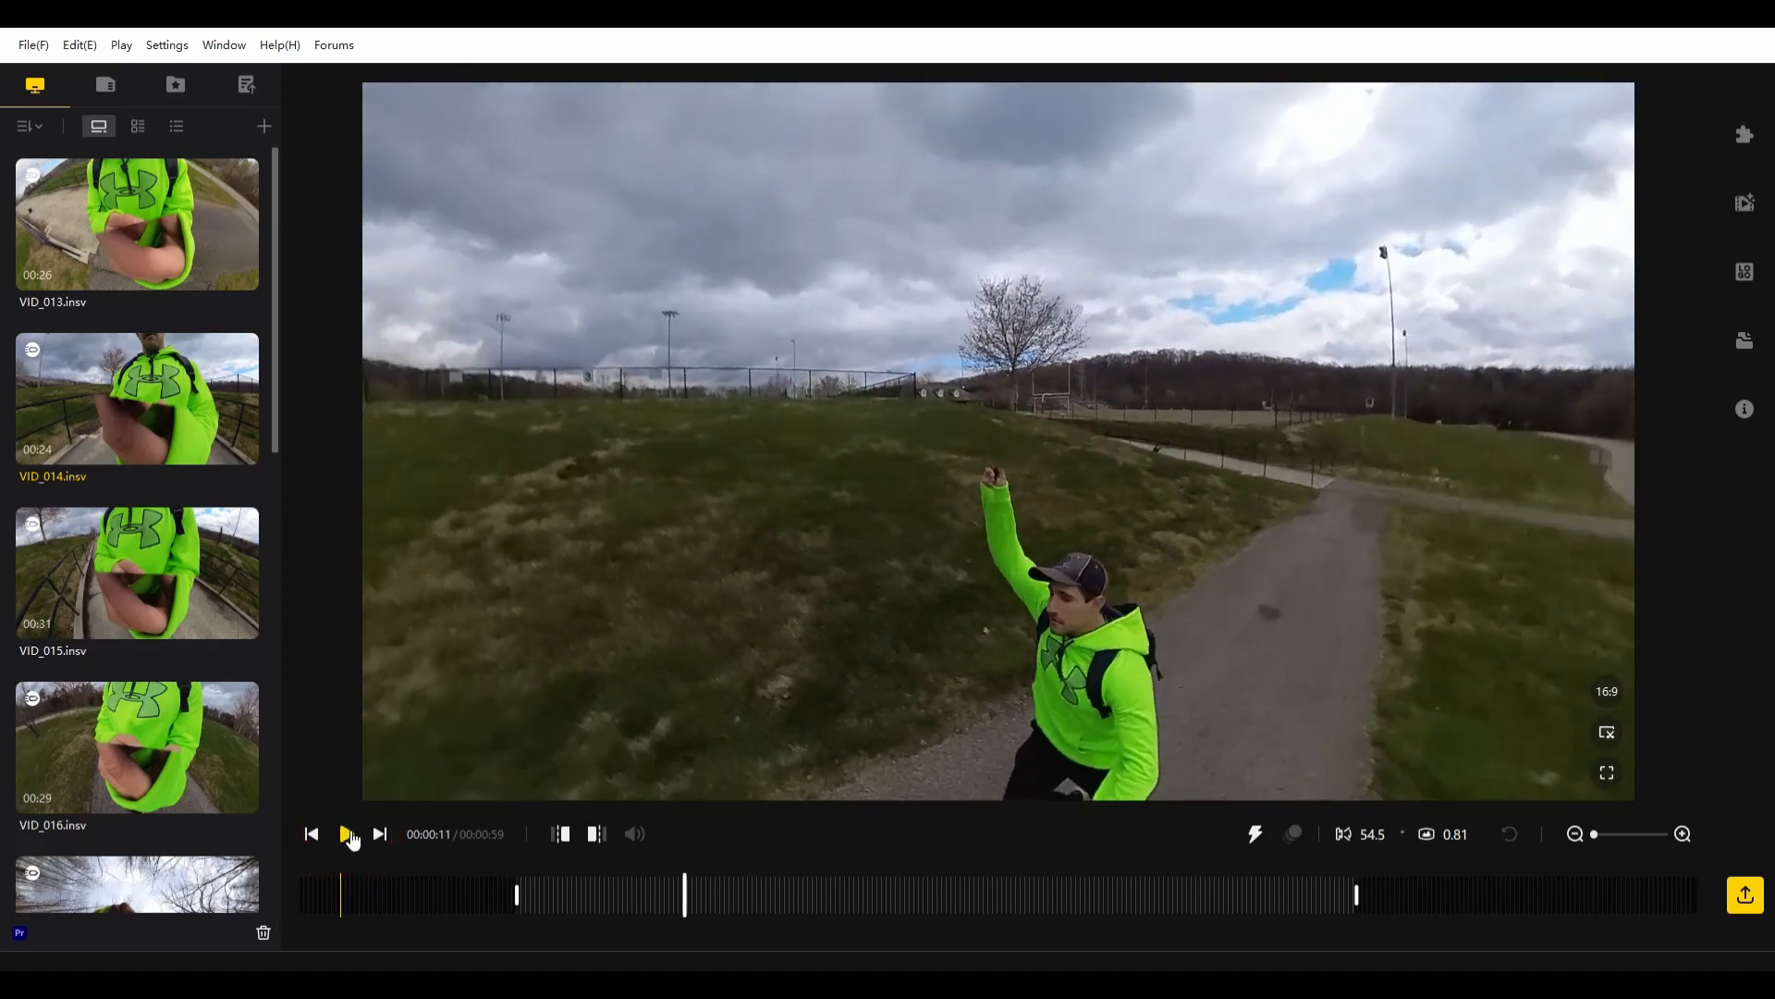
{"action": "left_click", "coordinate": [348, 835]}
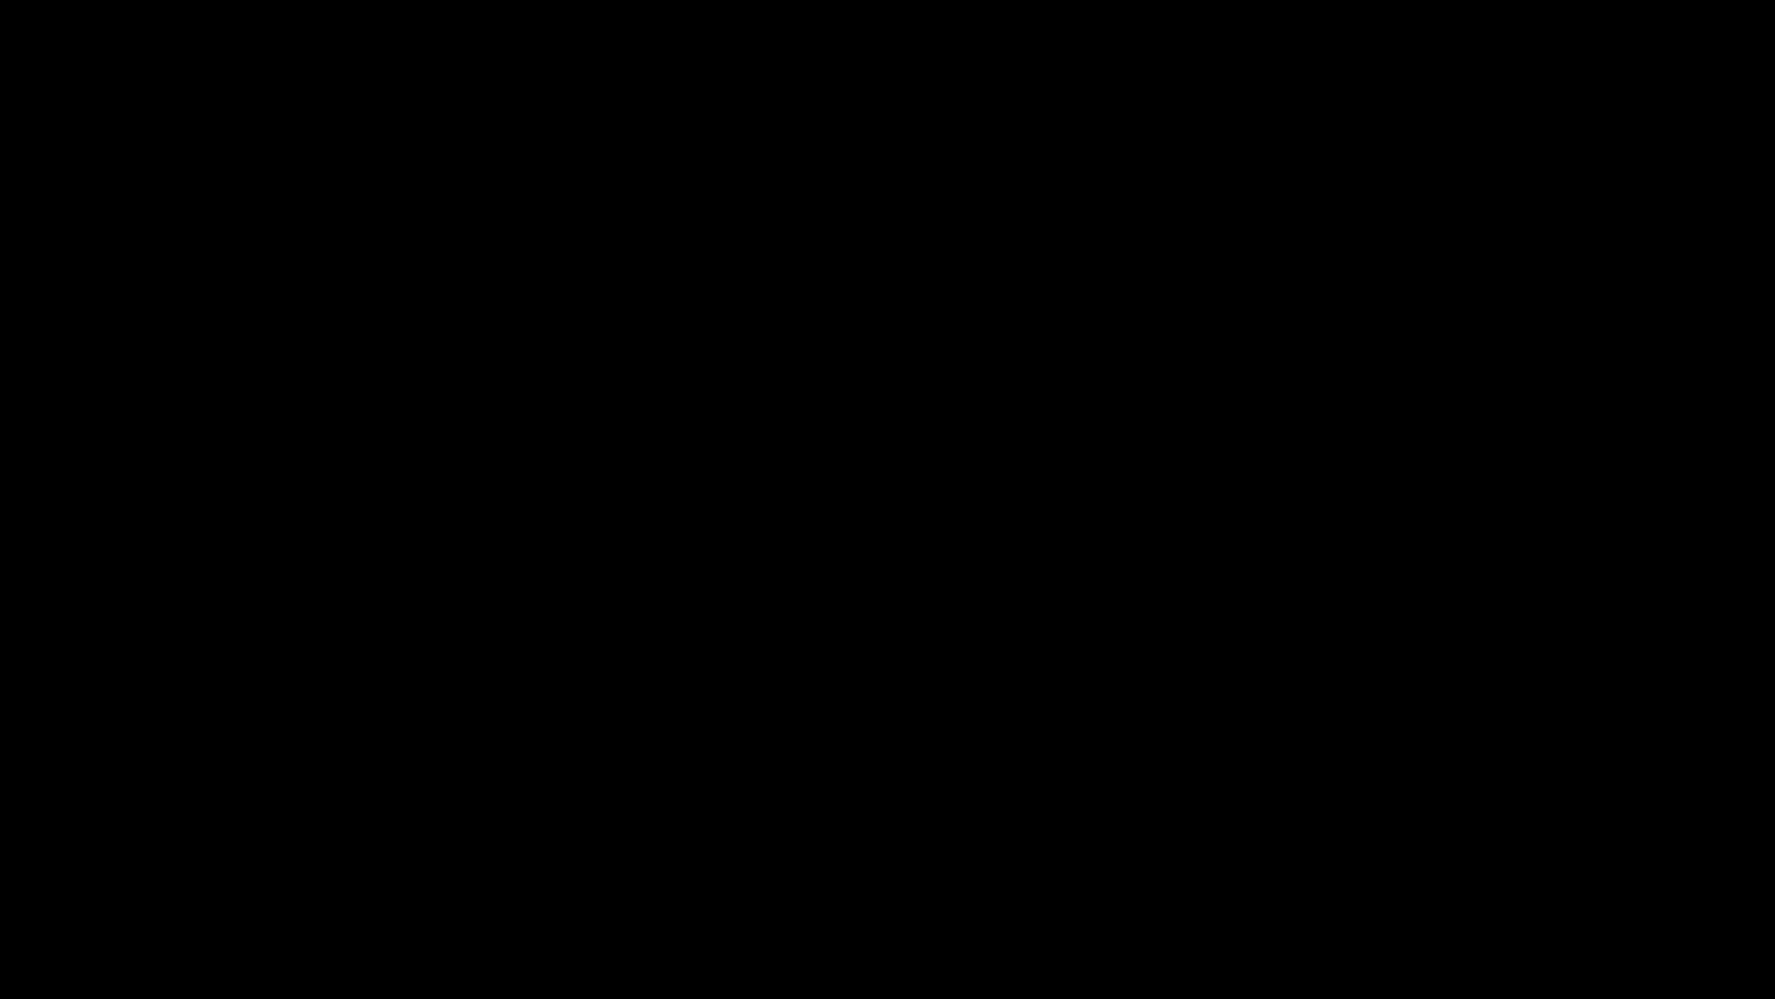
- Change the frame's aspect ratio to vertical 9:16
{"action": "left_click", "coordinate": [1709, 553]}
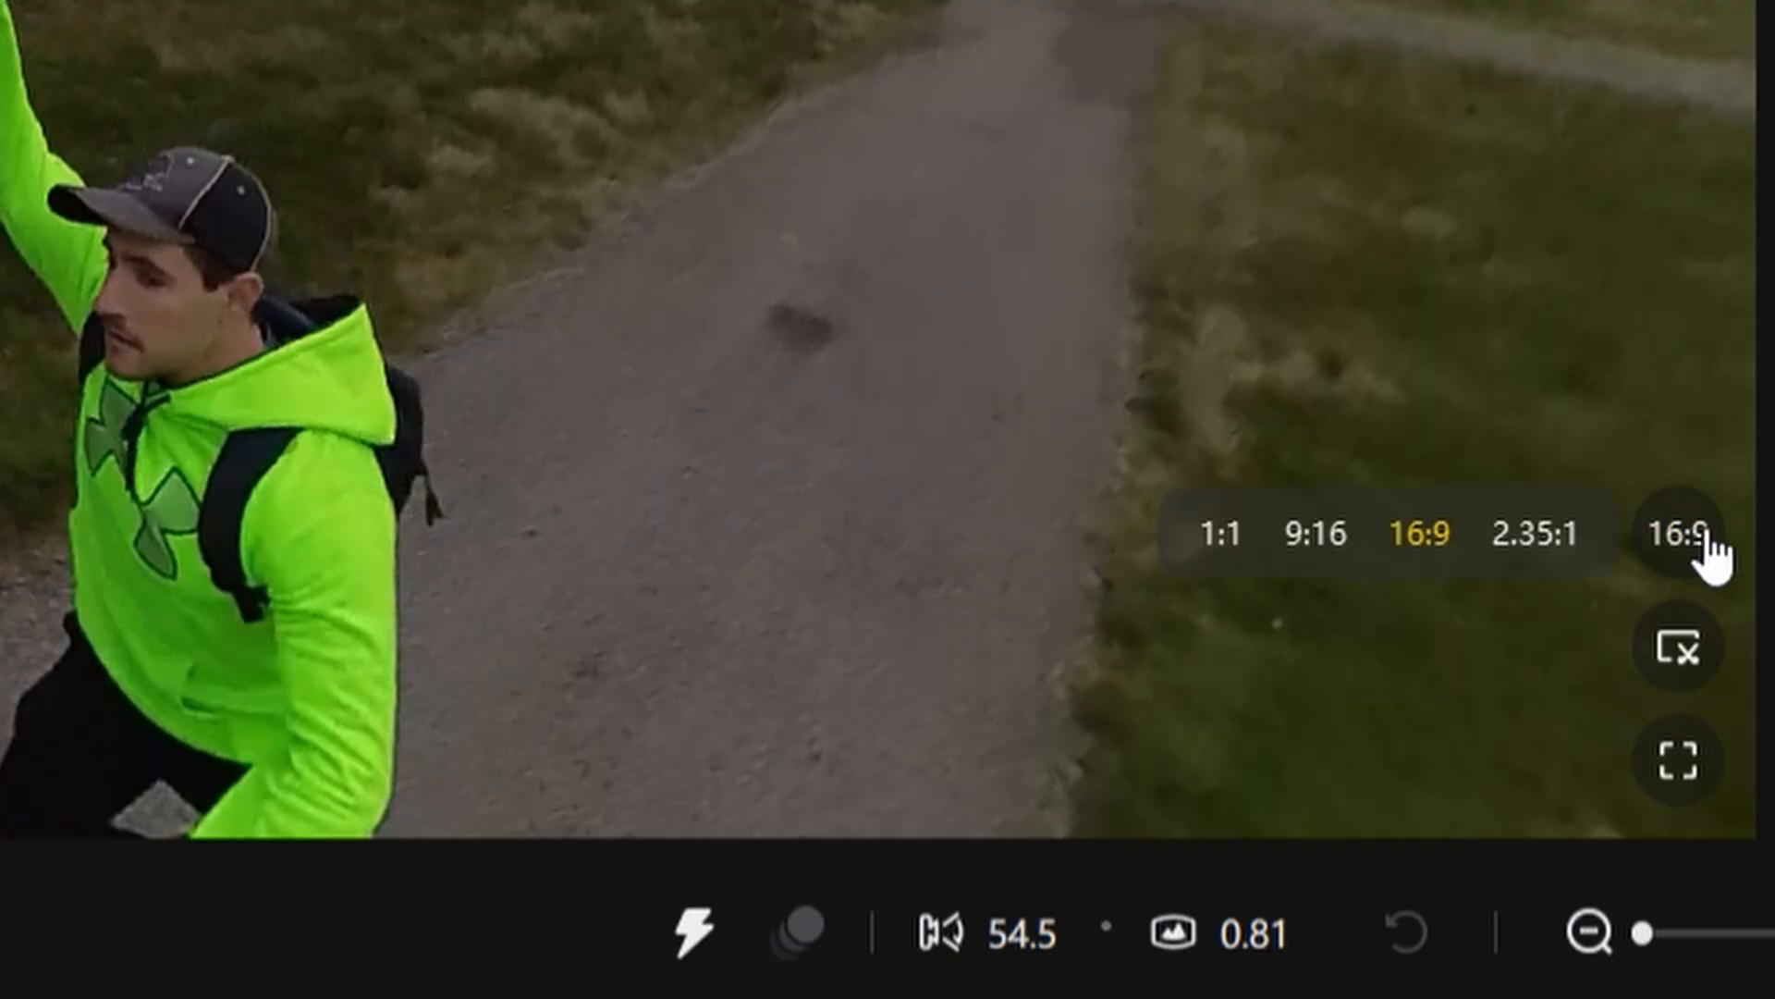
{"action": "left_click", "coordinate": [1348, 544]}
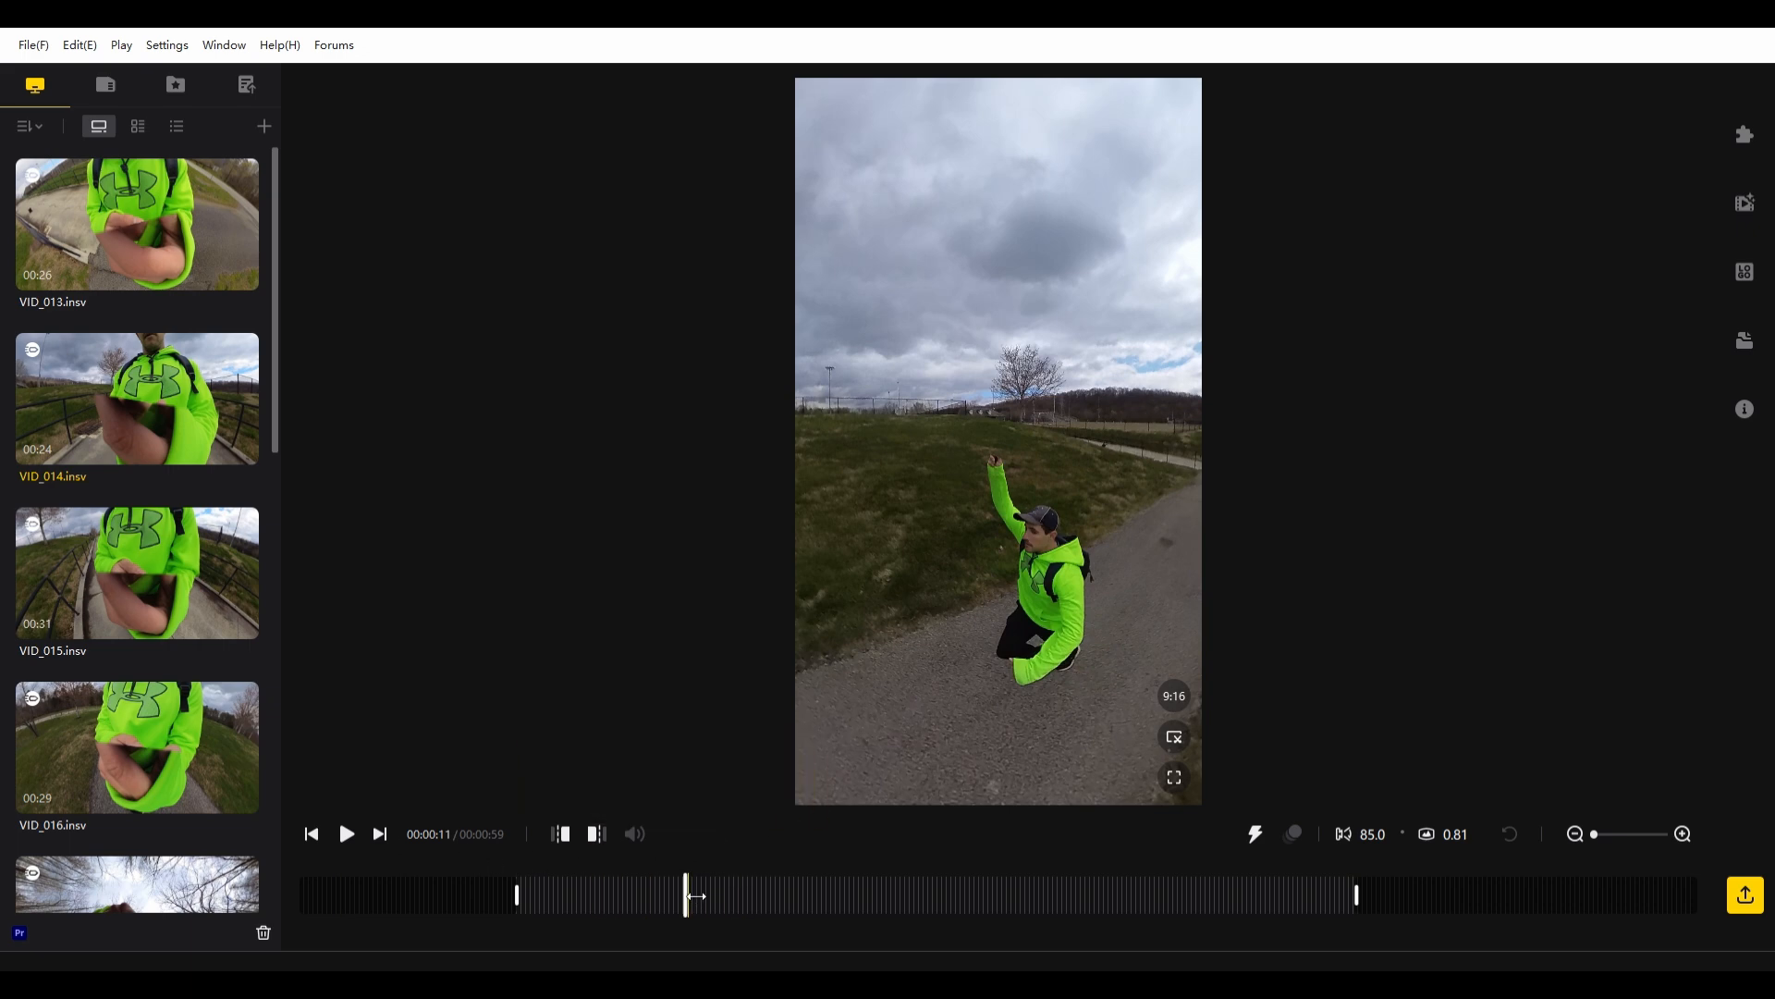
- Add a speed-change section to VID_014.insv at about 11 seconds and extend the clip's trim range to its full length
{"action": "left_click_drag", "start_coordinate": [732, 901], "coordinate": [693, 901]}
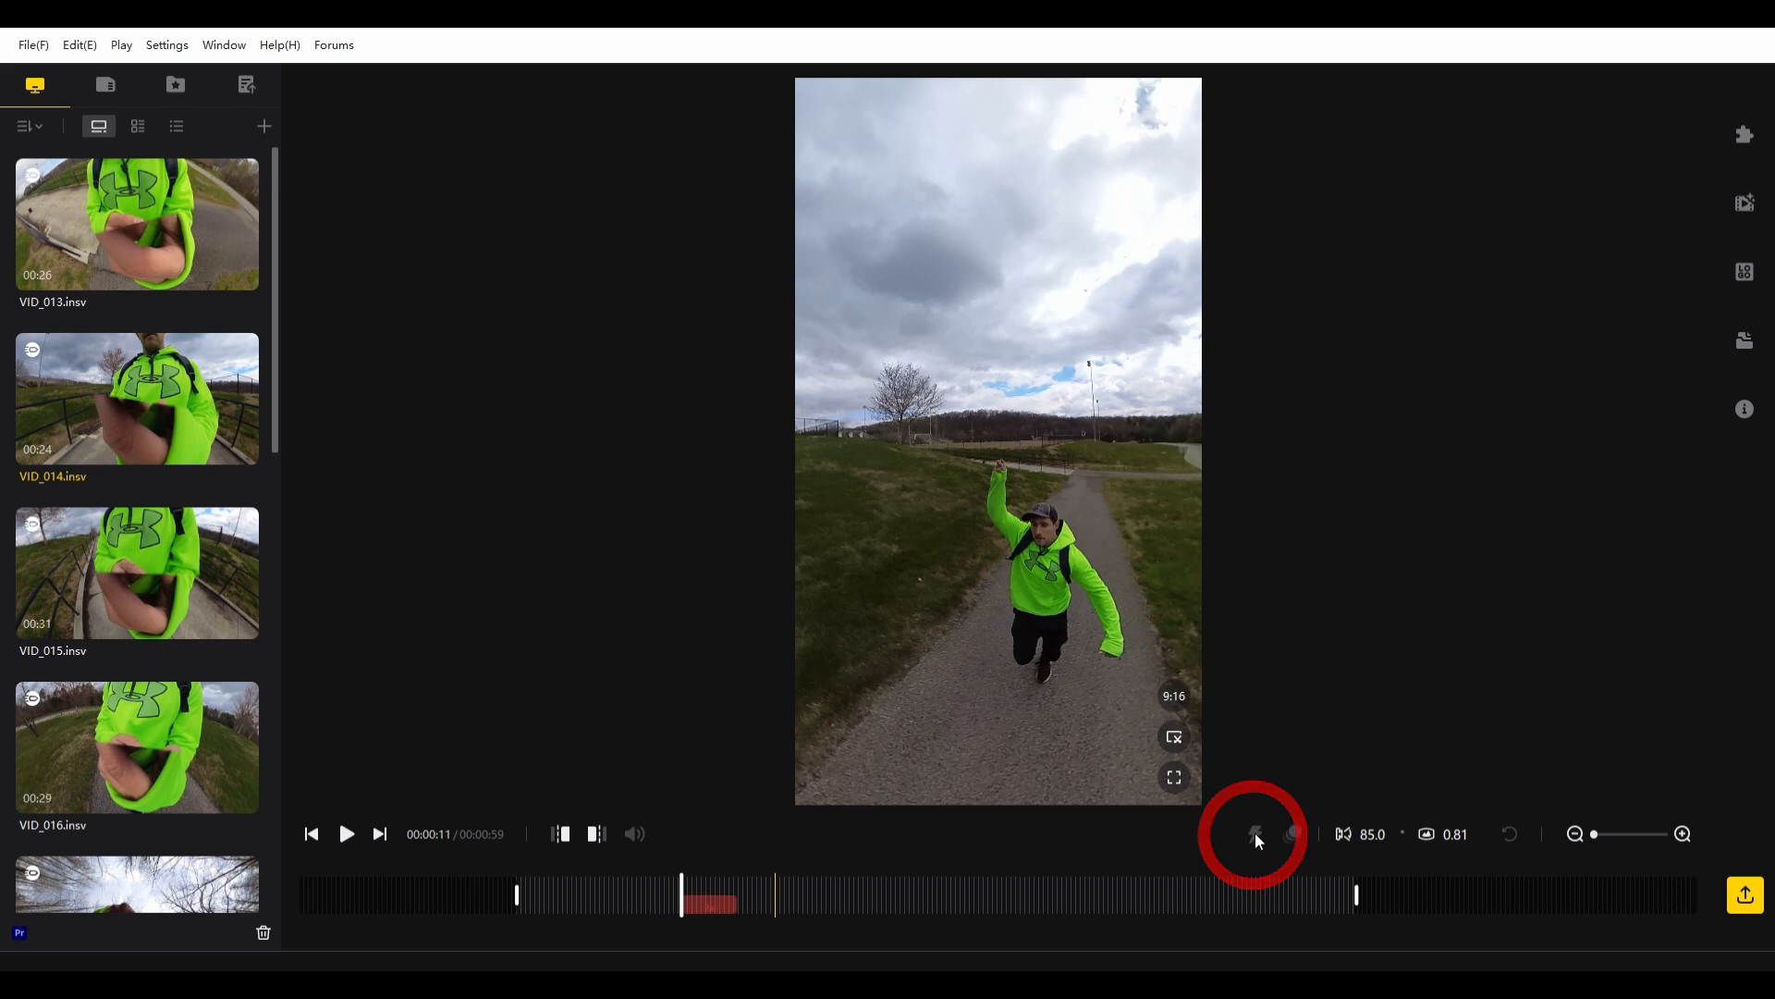
{"action": "left_click", "coordinate": [1255, 833]}
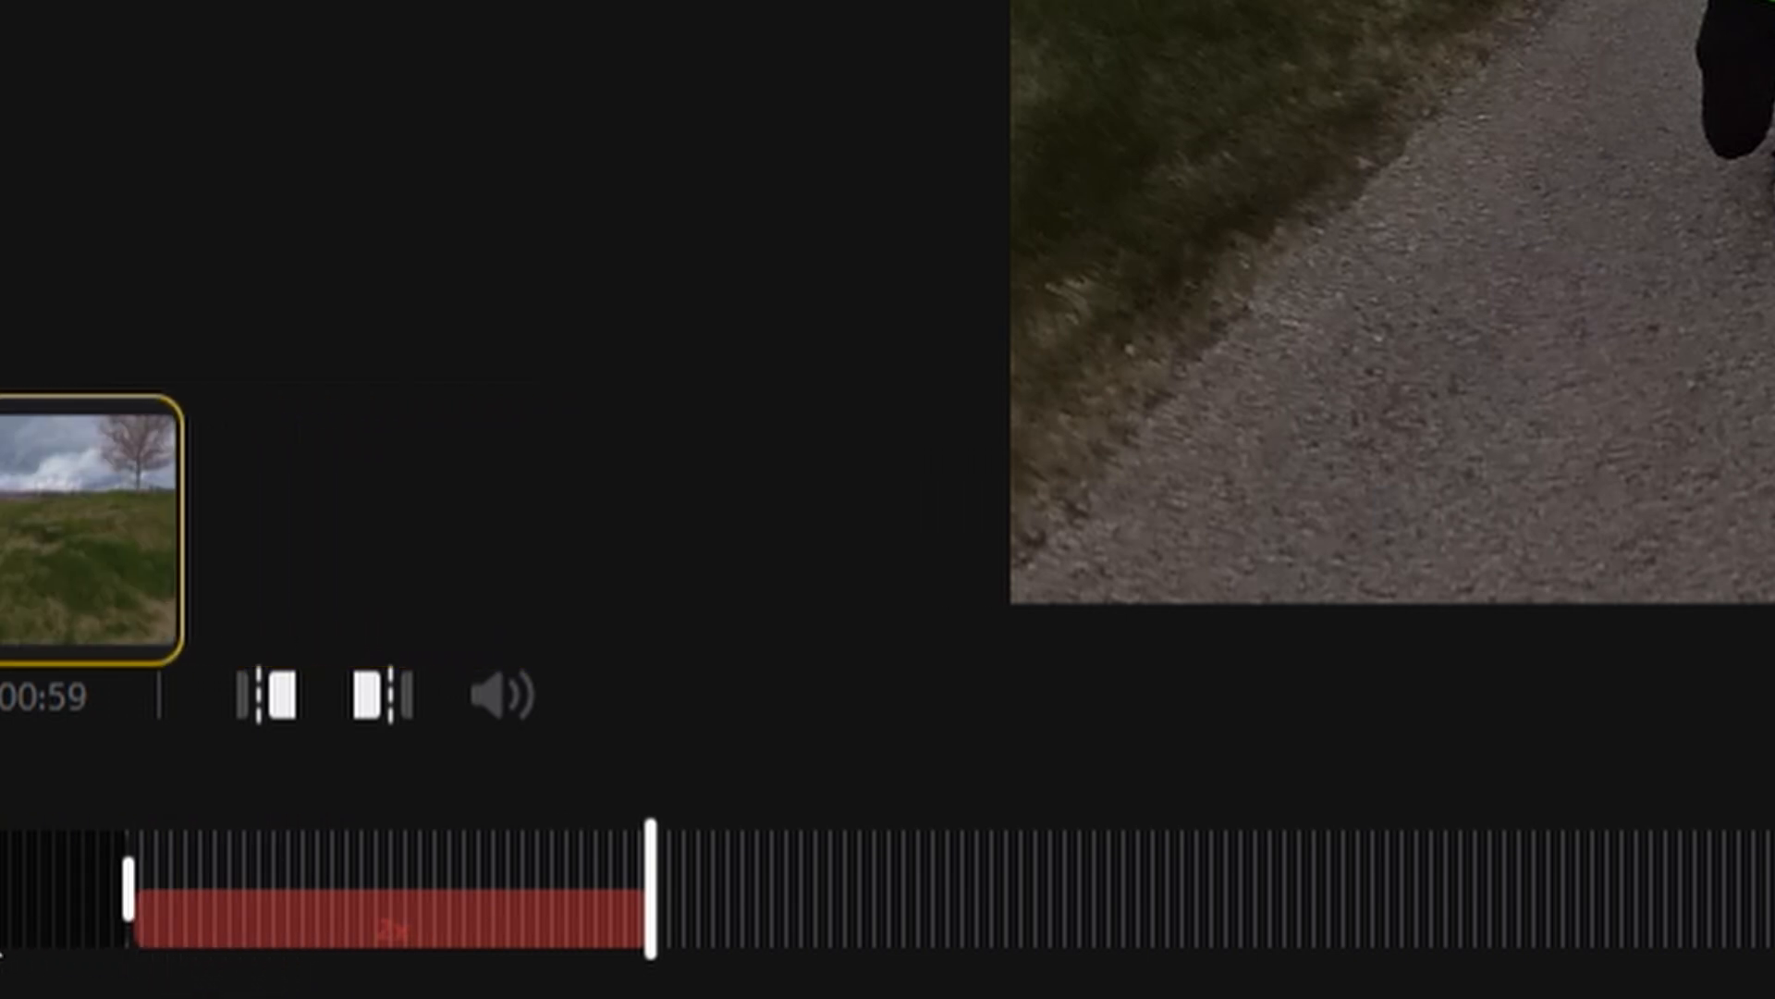
{"action": "left_click", "coordinate": [208, 924]}
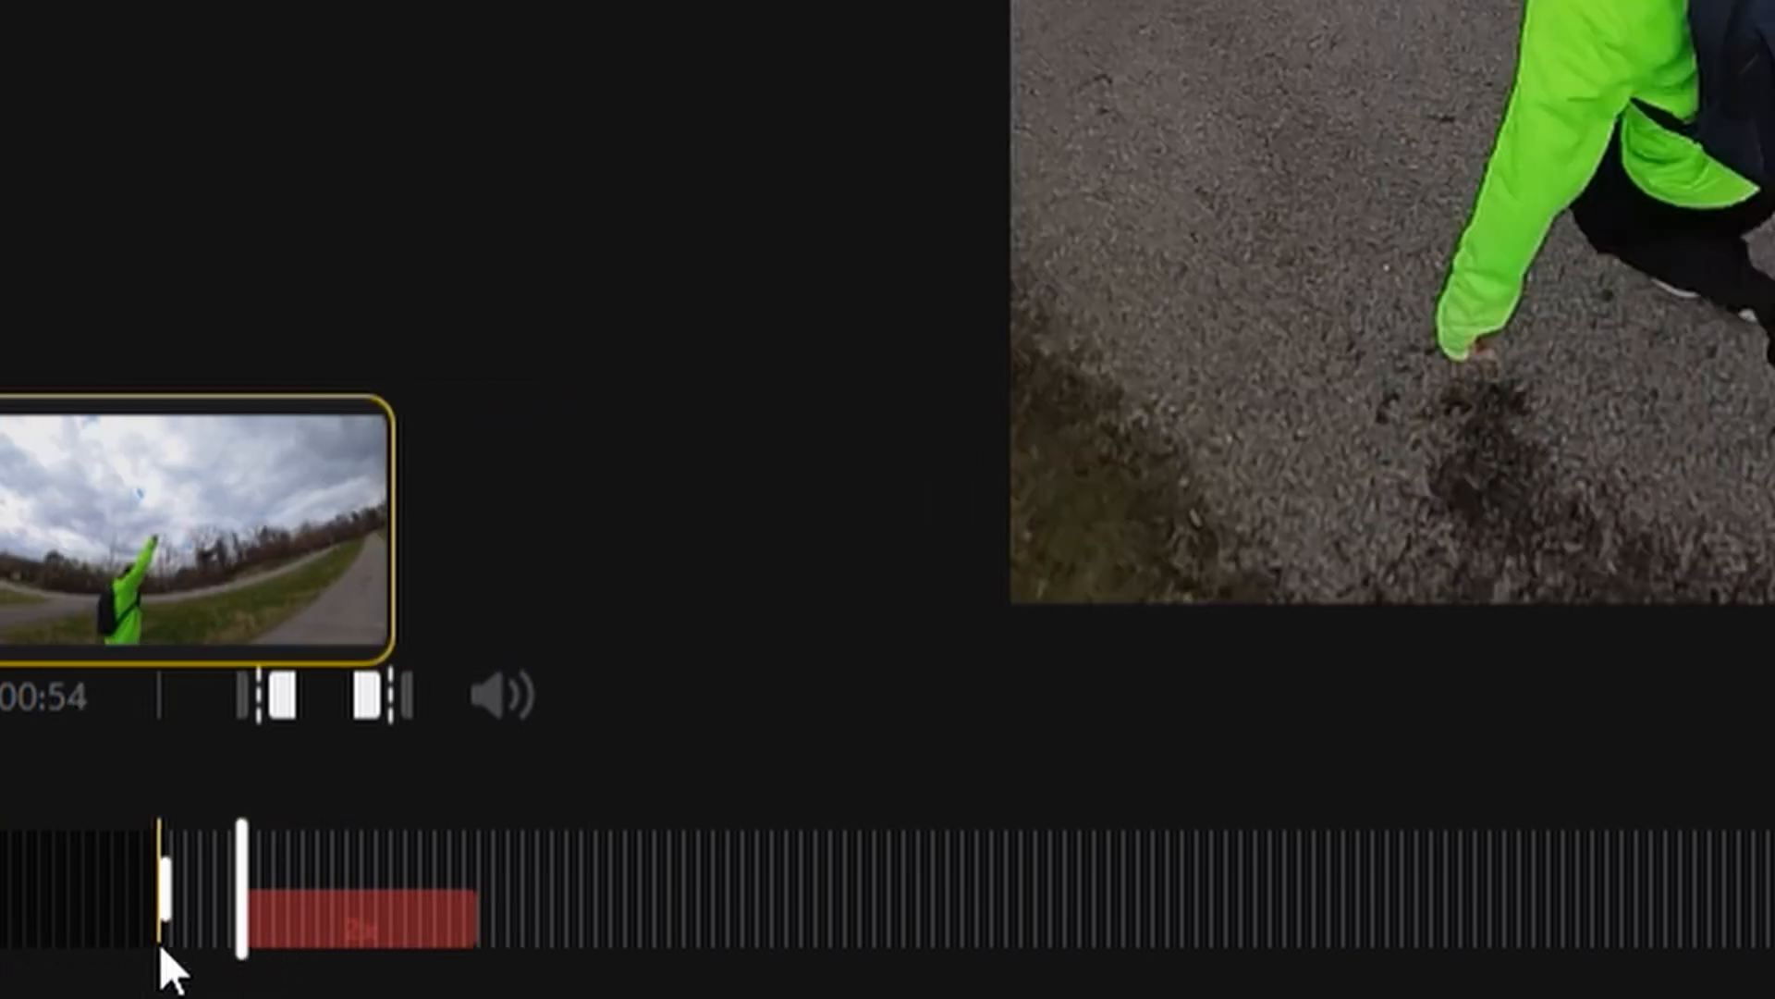
{"action": "left_click_drag", "start_coordinate": [175, 907], "coordinate": [0, 867]}
{"action": "left_click_drag", "start_coordinate": [194, 867], "coordinate": [164, 887]}
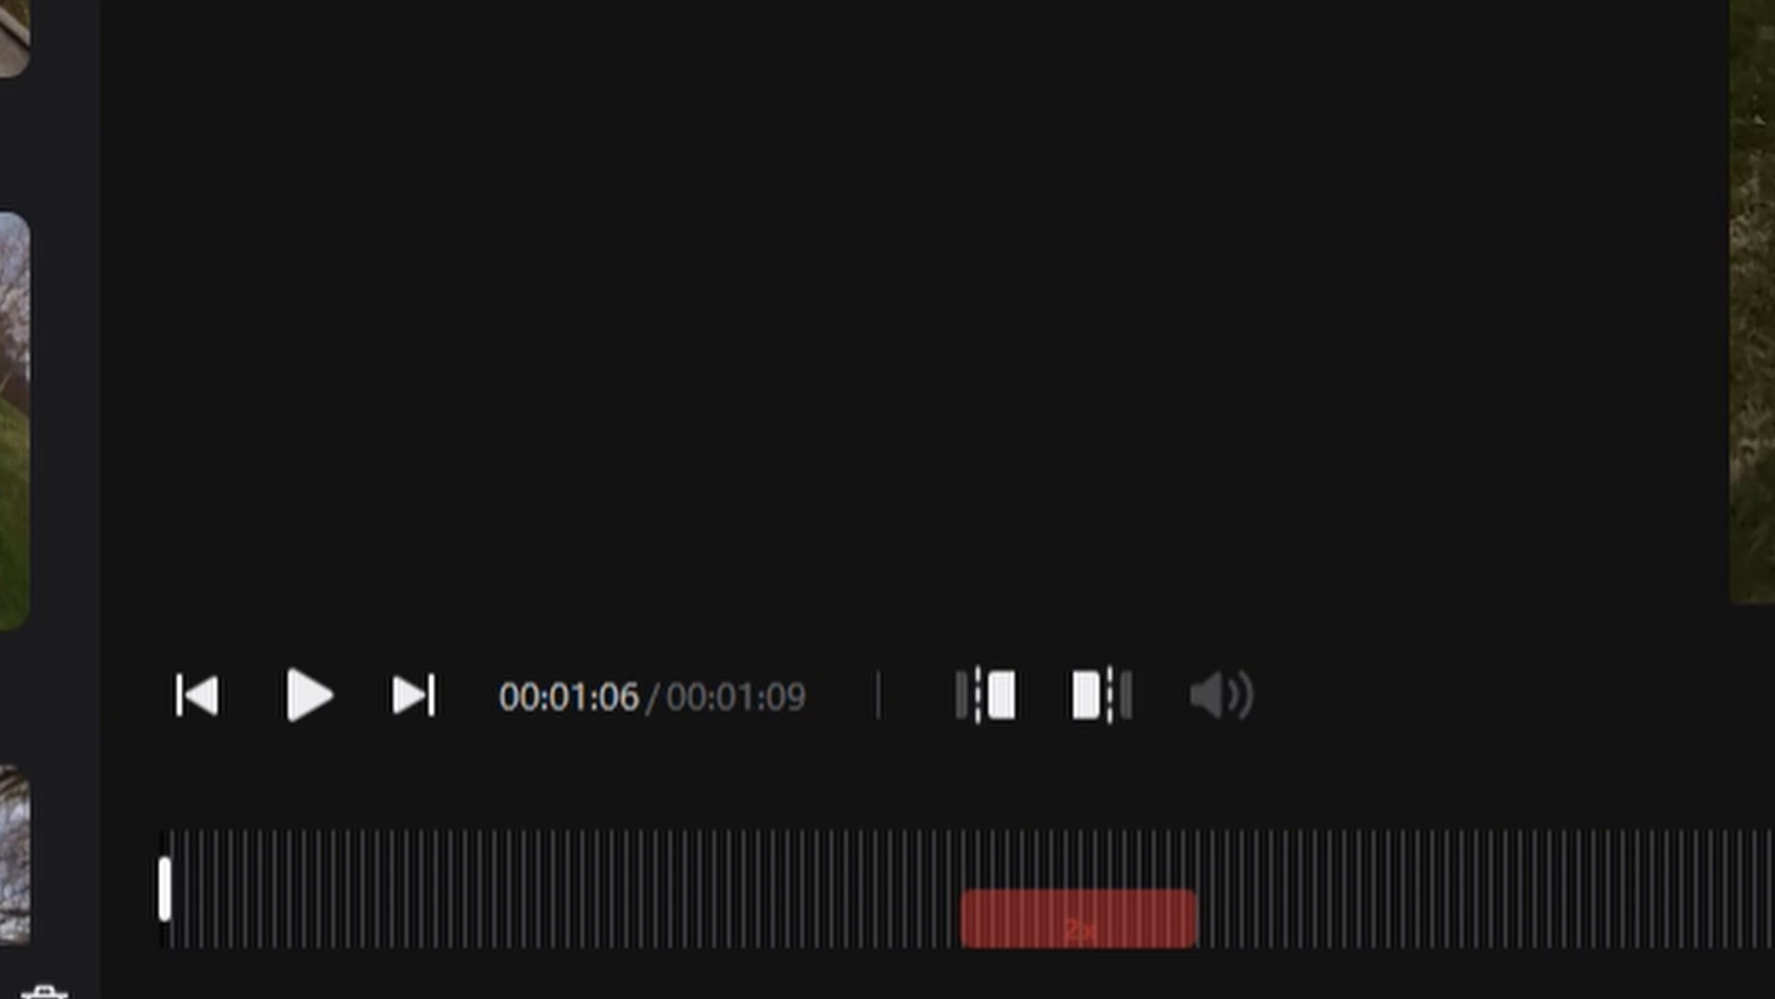
{"action": "left_click_drag", "start_coordinate": [1146, 837], "coordinate": [1207, 840]}
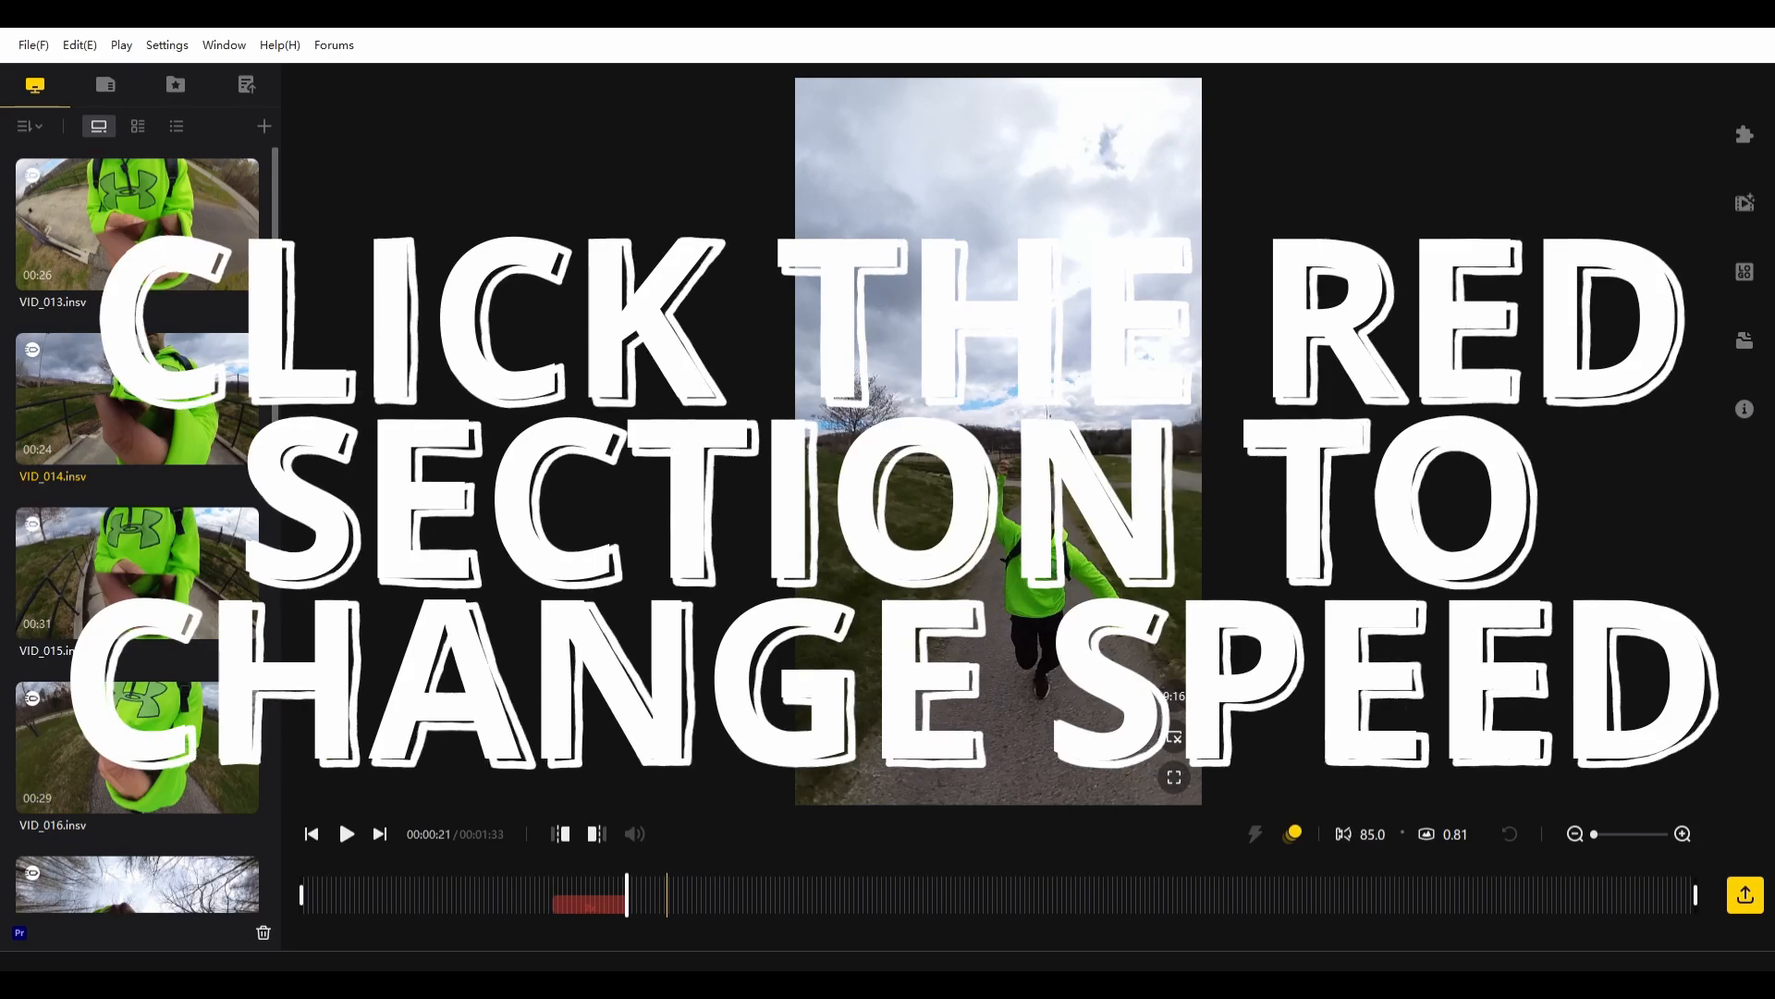
- Start the speed section earlier, at about 8 seconds, set its speed to 8x, and play back the result
{"action": "left_click", "coordinate": [591, 895]}
{"action": "left_click_drag", "start_coordinate": [555, 907], "coordinate": [437, 906]}
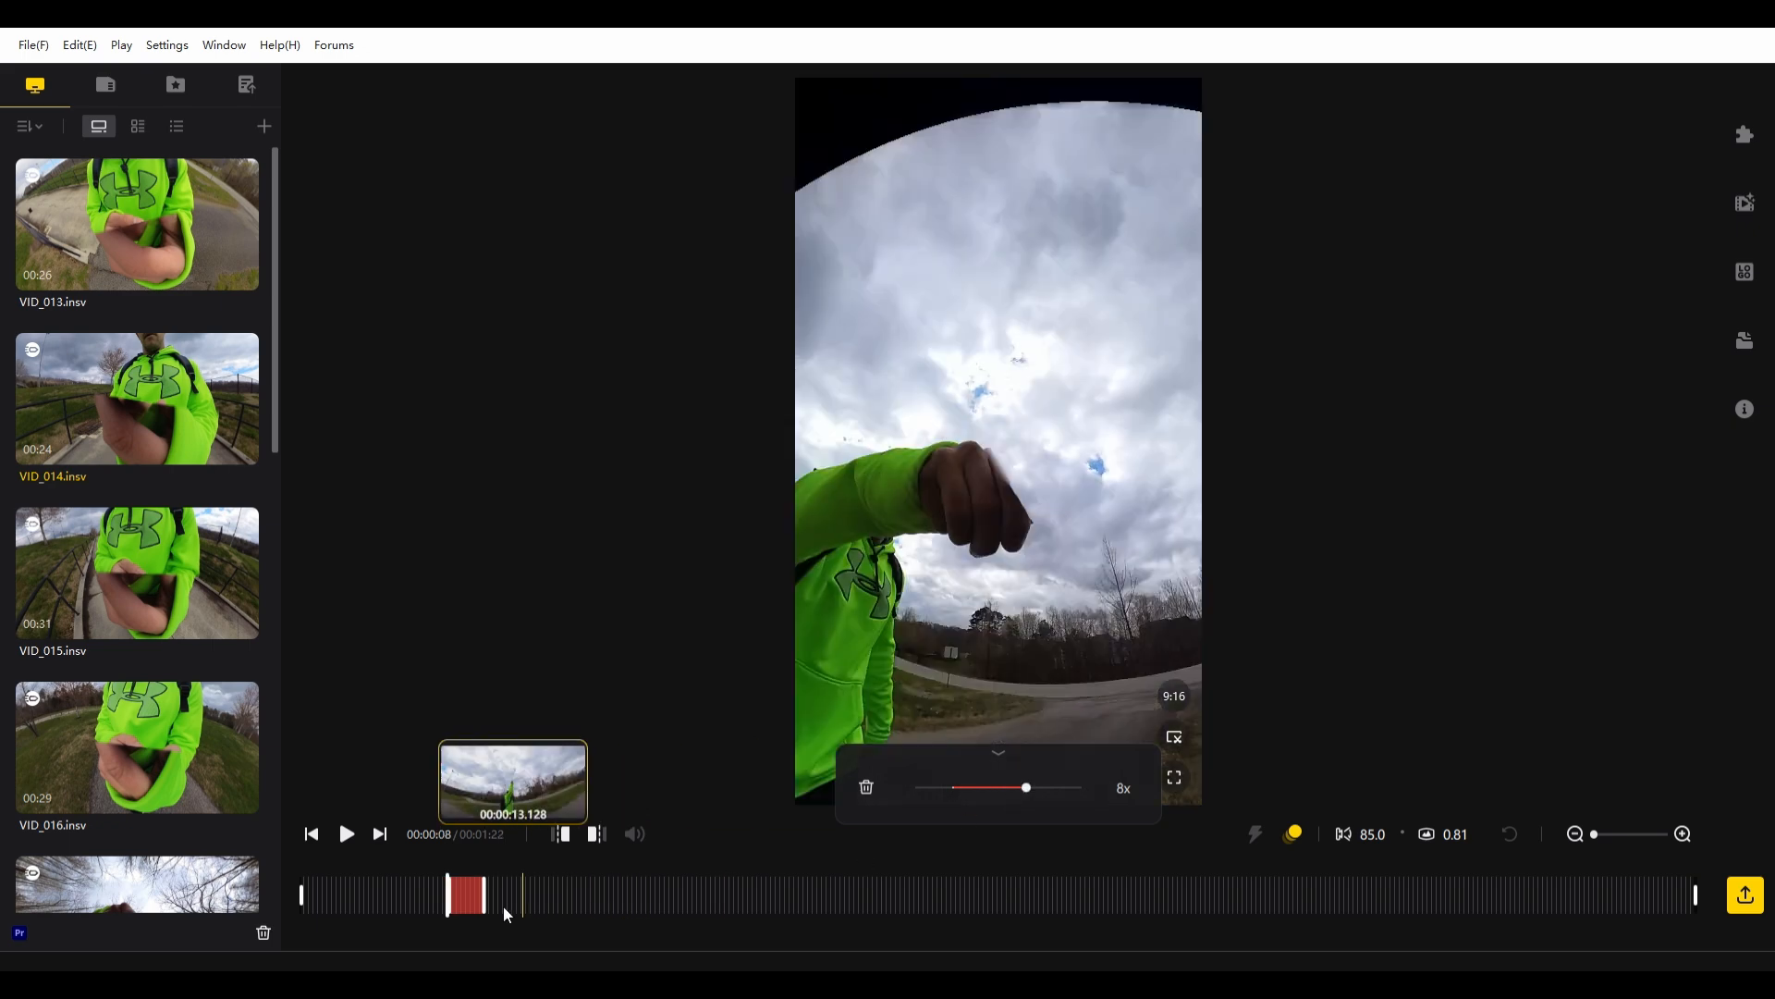
{"action": "left_click", "coordinate": [429, 883]}
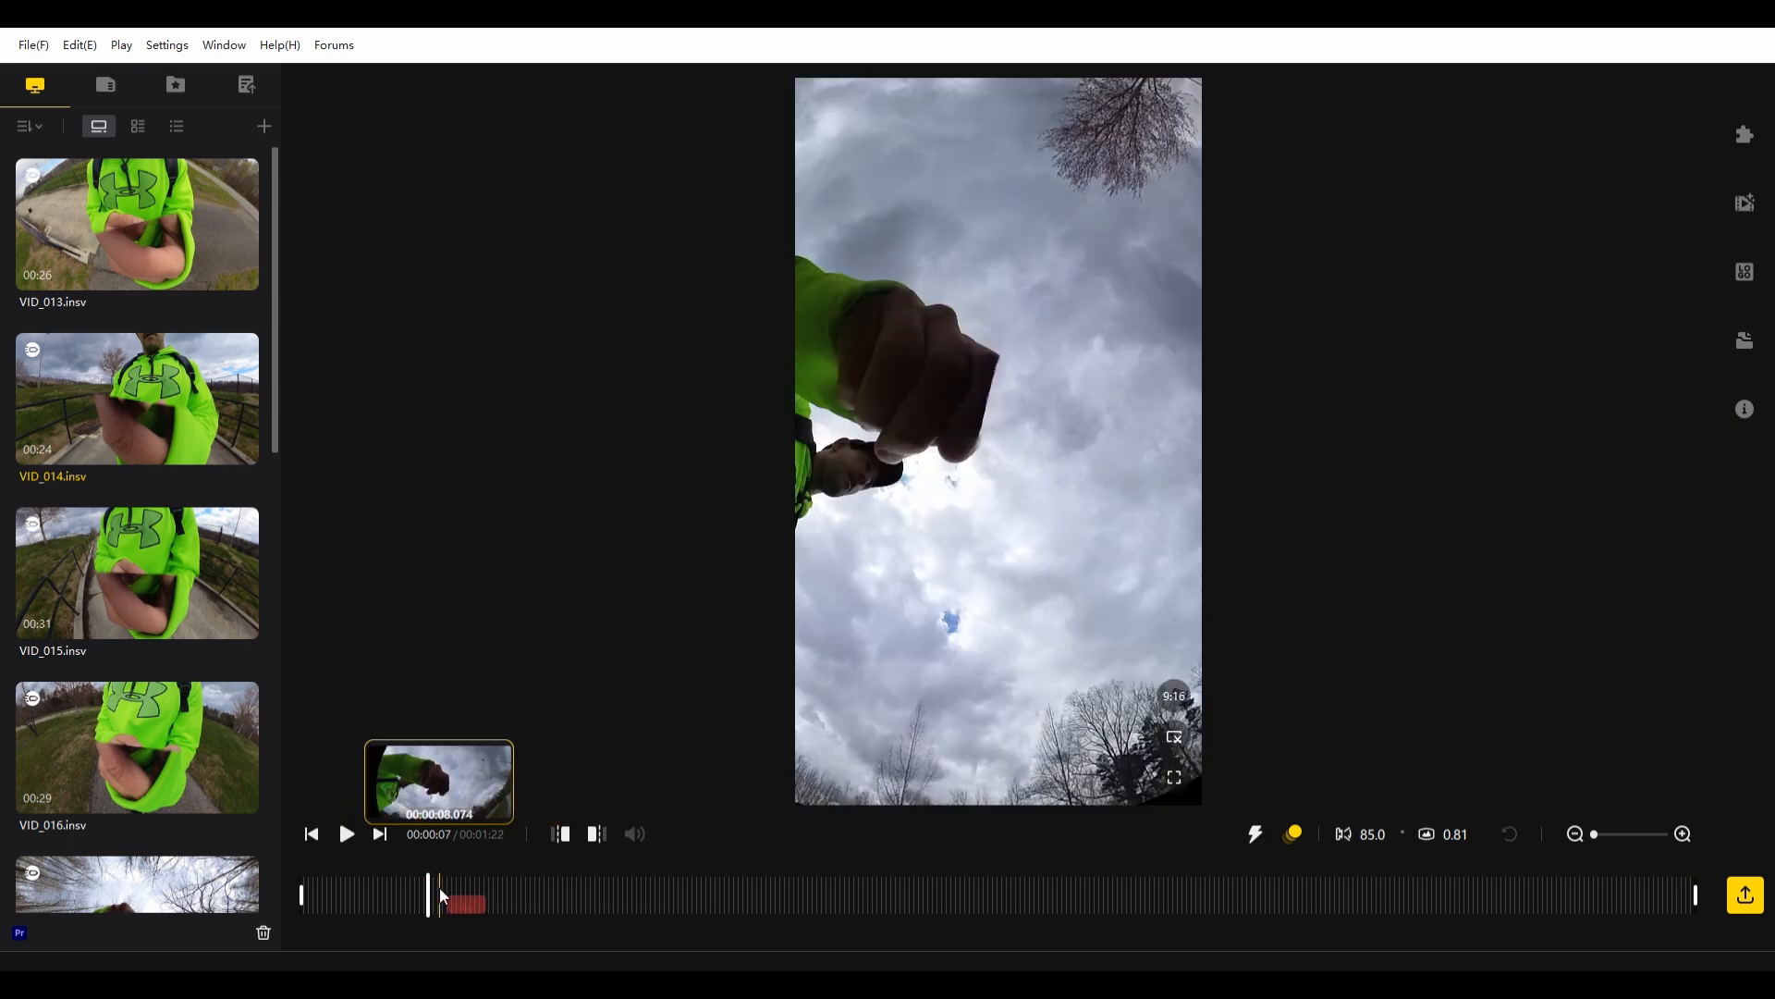
{"action": "left_click", "coordinate": [440, 888]}
{"action": "key", "text": "space"}
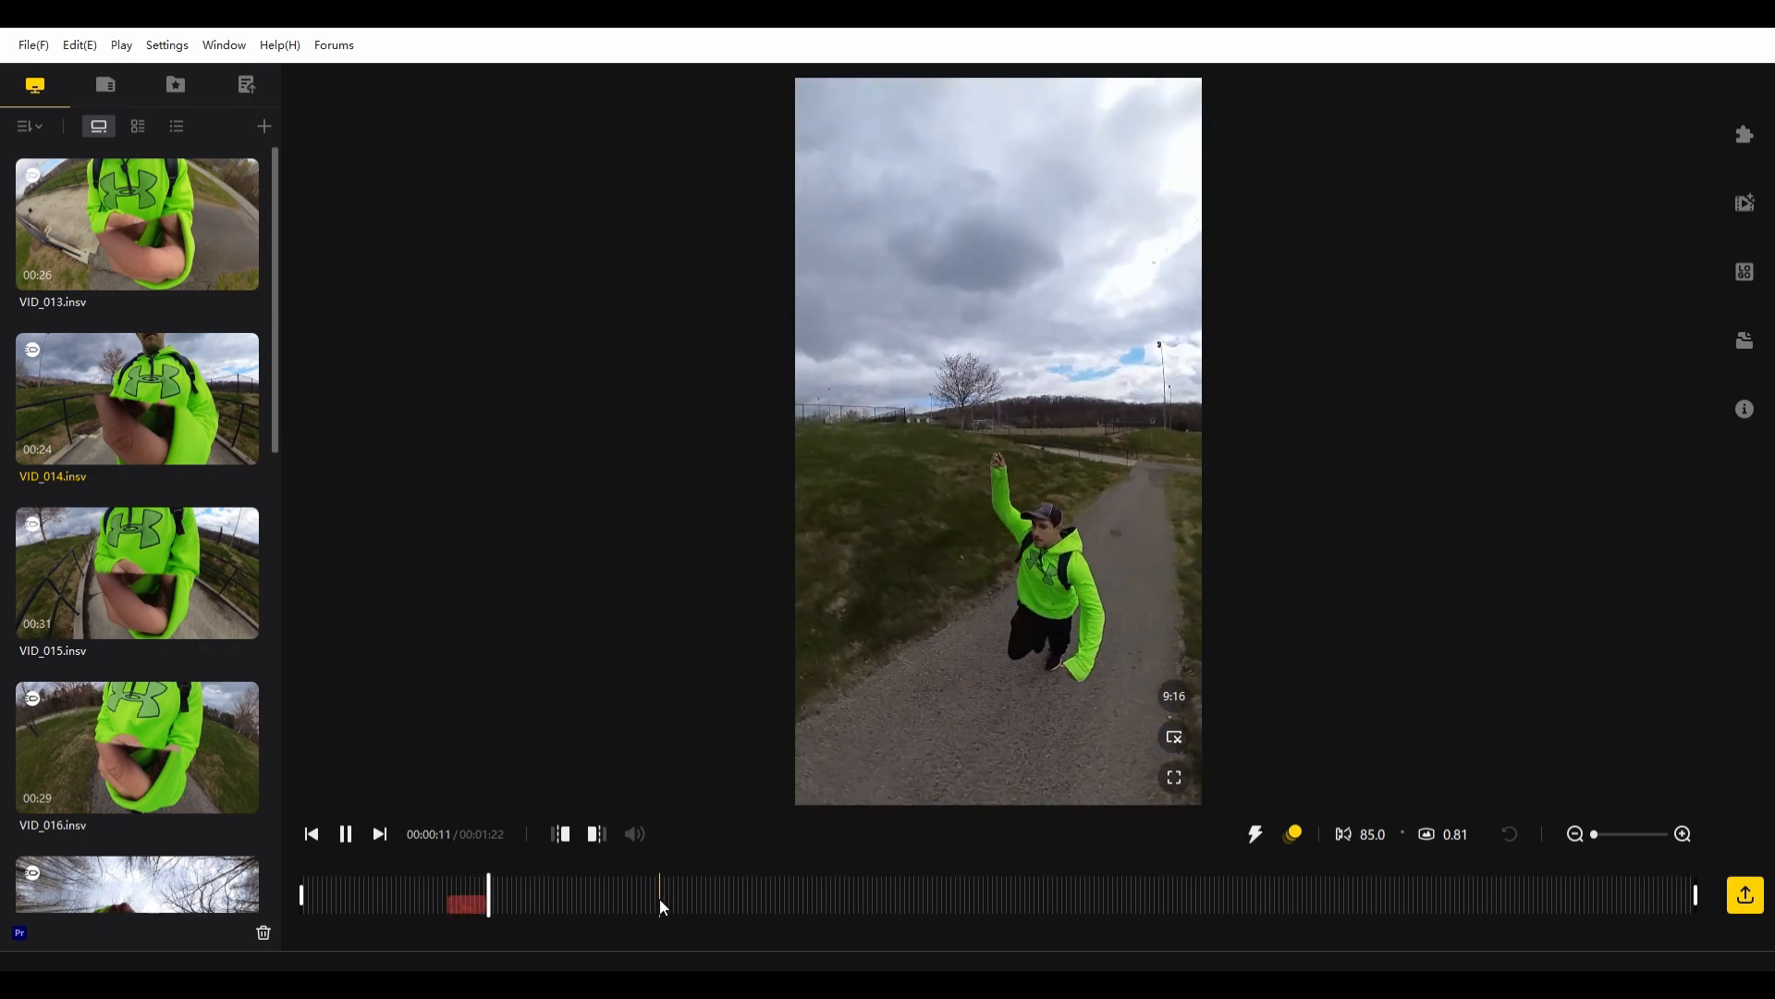
{"action": "key", "text": "space"}
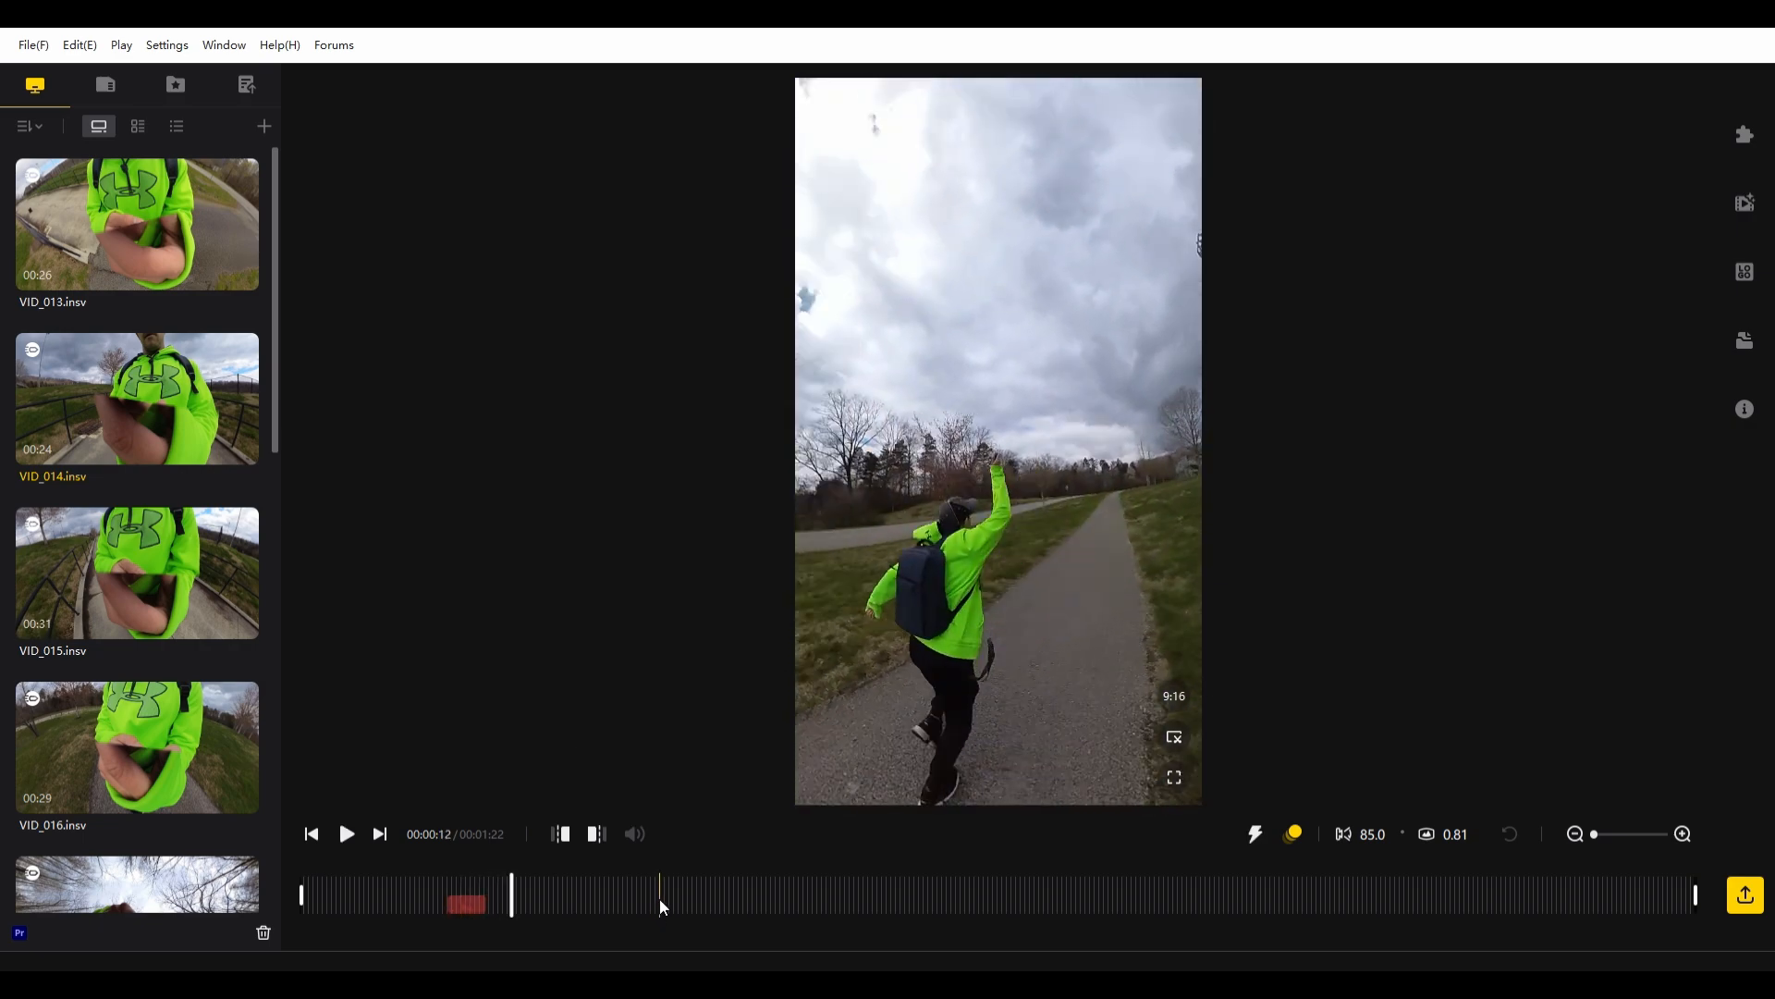
- Replay the normal-speed footage directly after the sped-up section, then return to about 10 seconds
{"action": "left_click", "coordinate": [488, 893]}
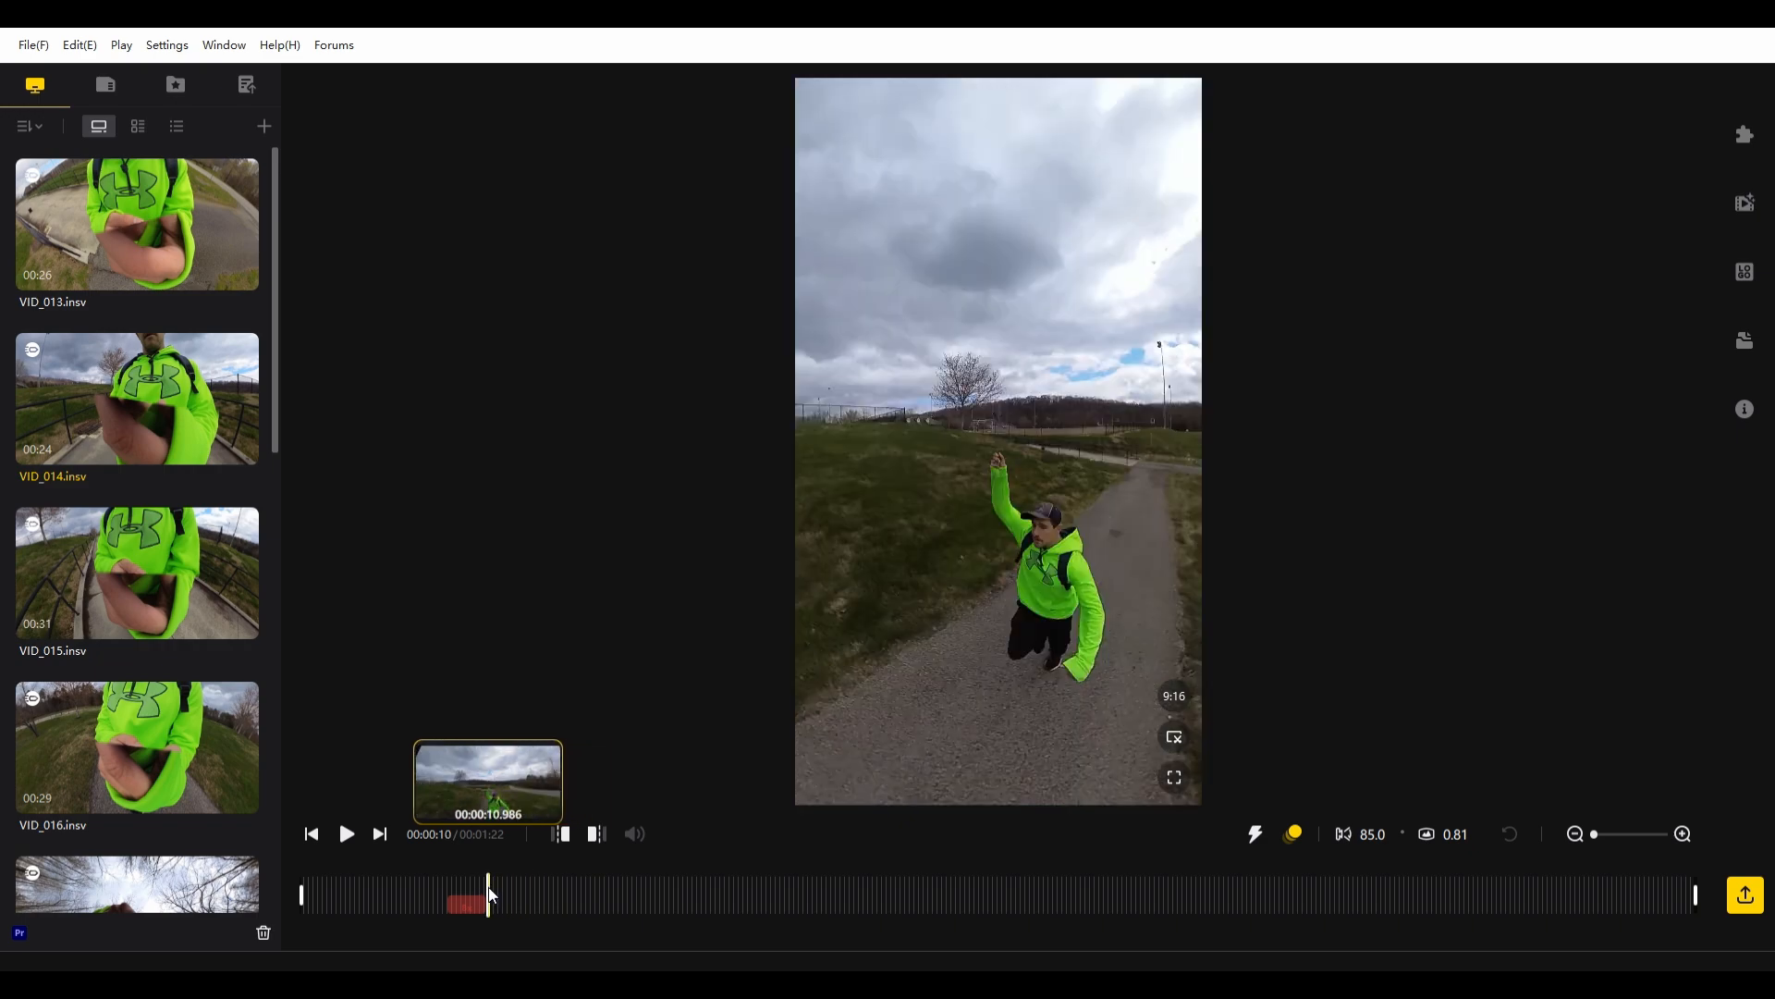
{"action": "key", "text": "space"}
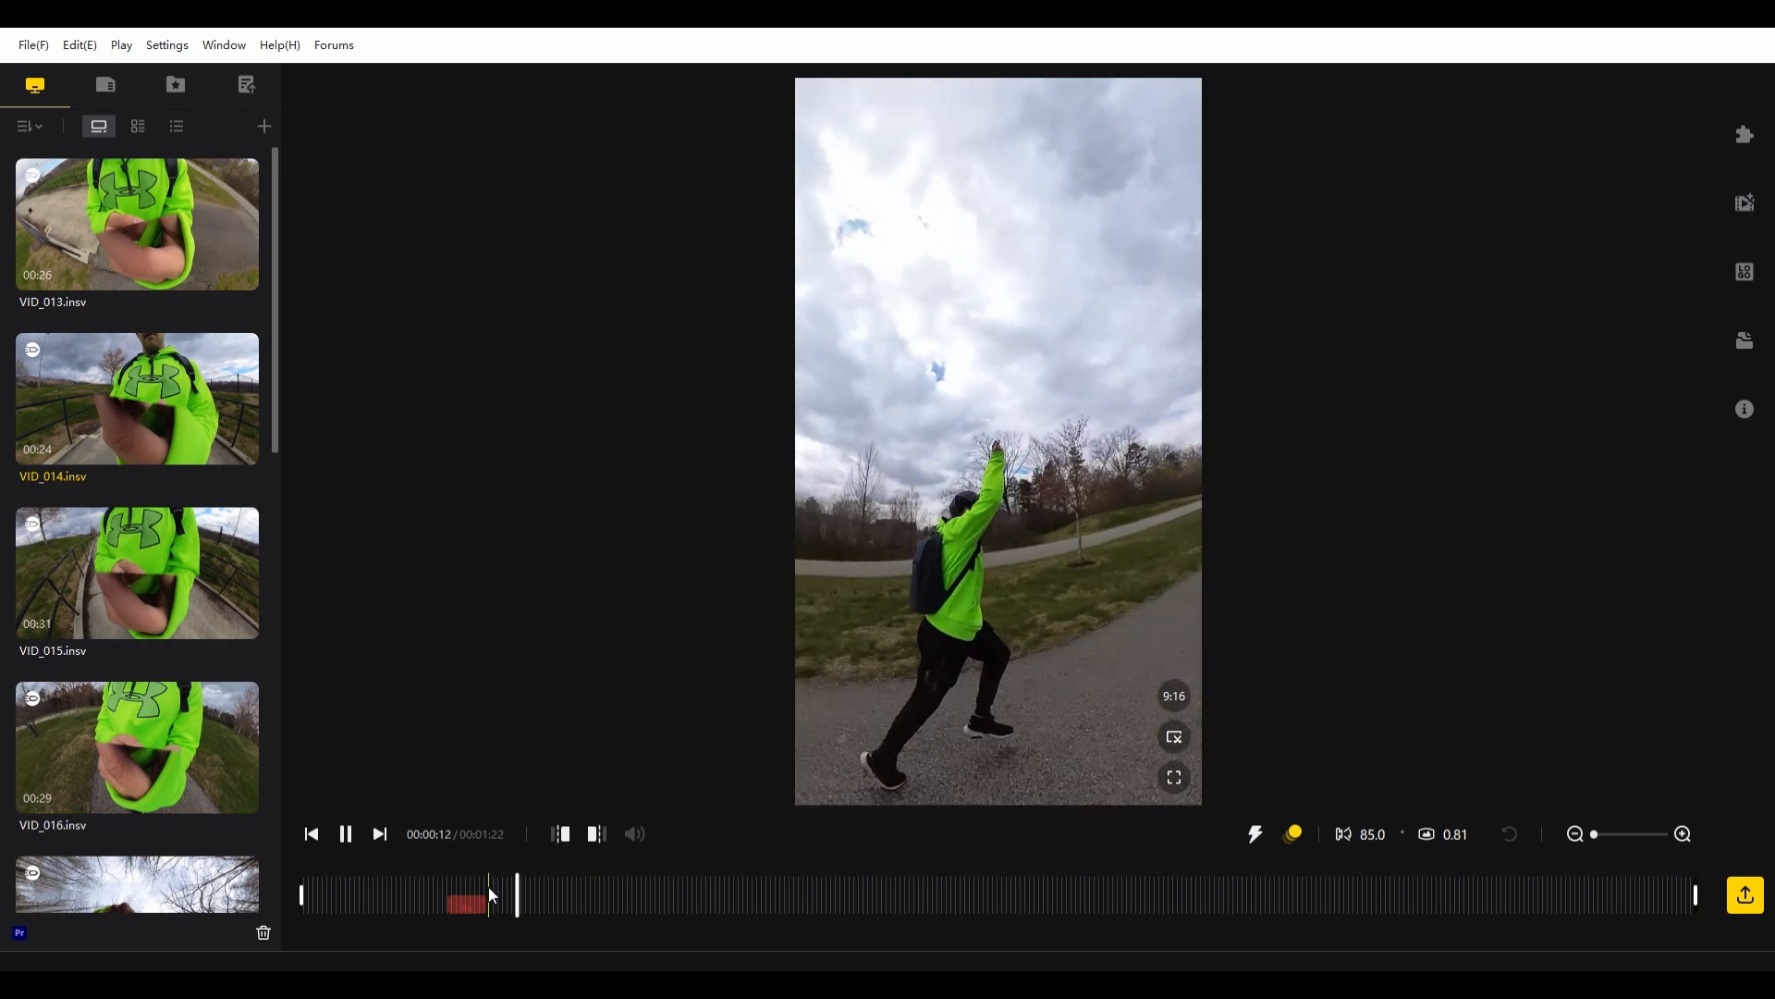
{"action": "key", "text": "space"}
{"action": "left_click", "coordinate": [488, 886]}
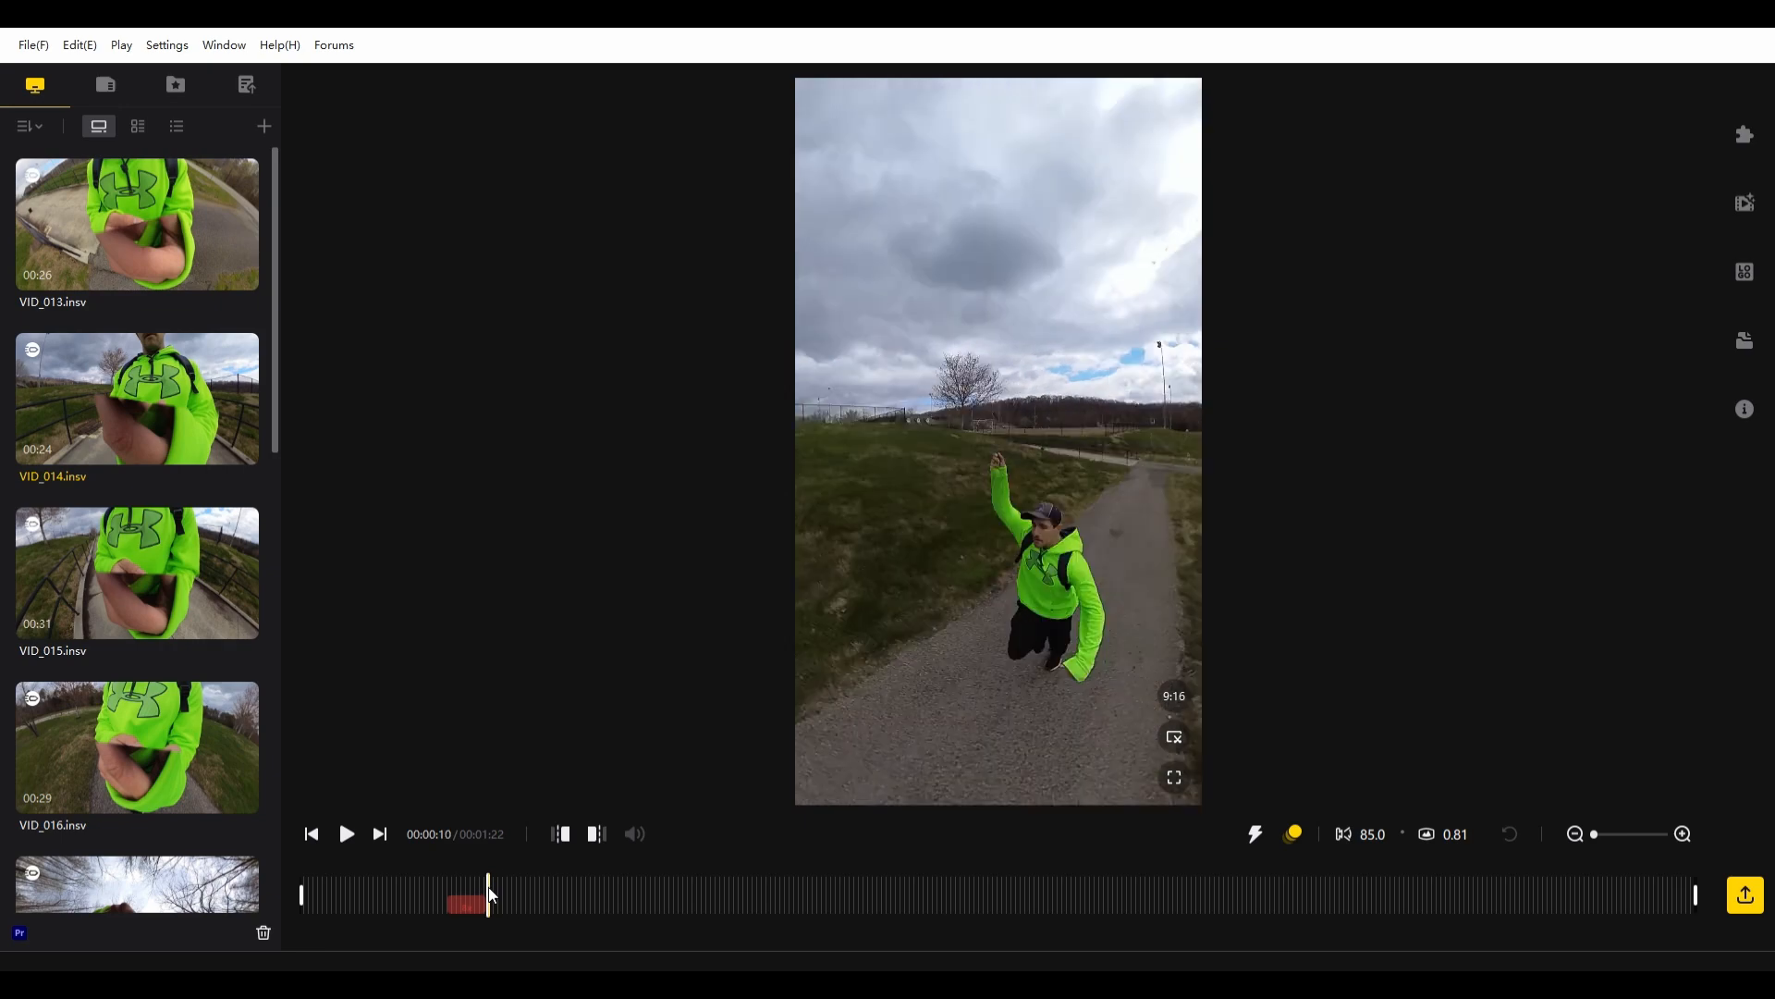
- Add a second speed section starting at about 13 seconds and raise its speed to more than 6x
{"action": "left_click", "coordinate": [497, 888]}
{"action": "left_click_drag", "start_coordinate": [501, 886], "coordinate": [543, 886]}
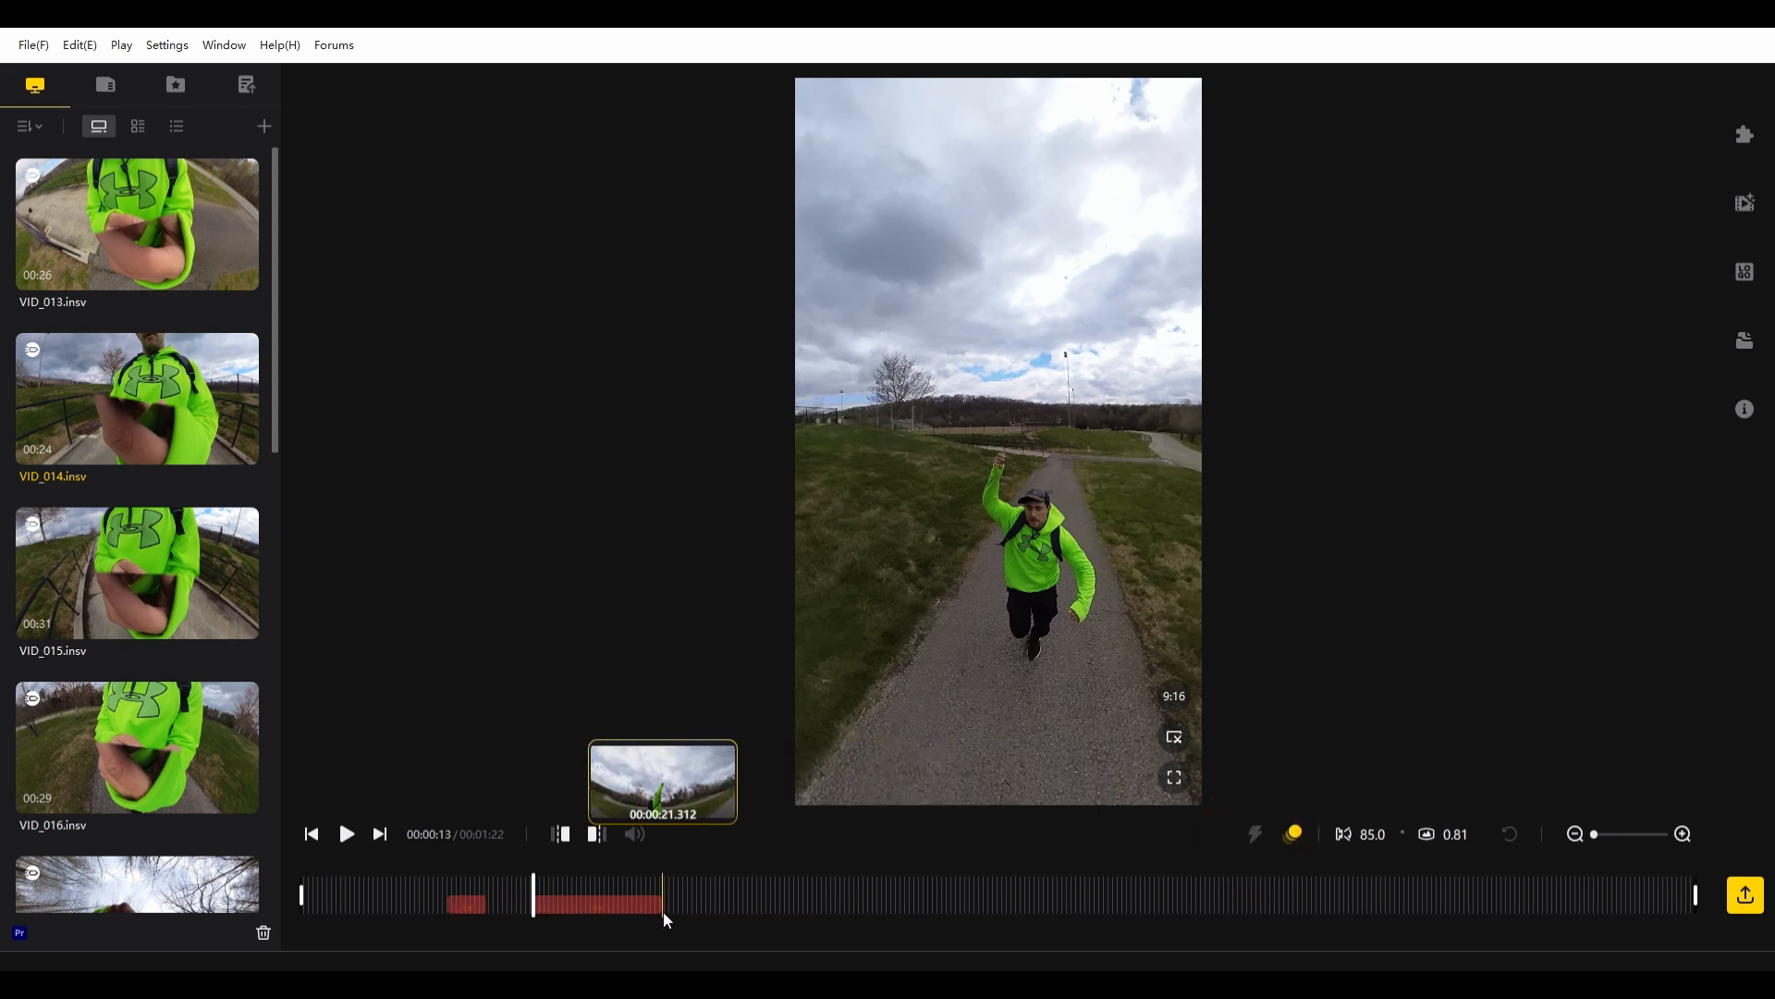
{"action": "left_click", "coordinate": [911, 902]}
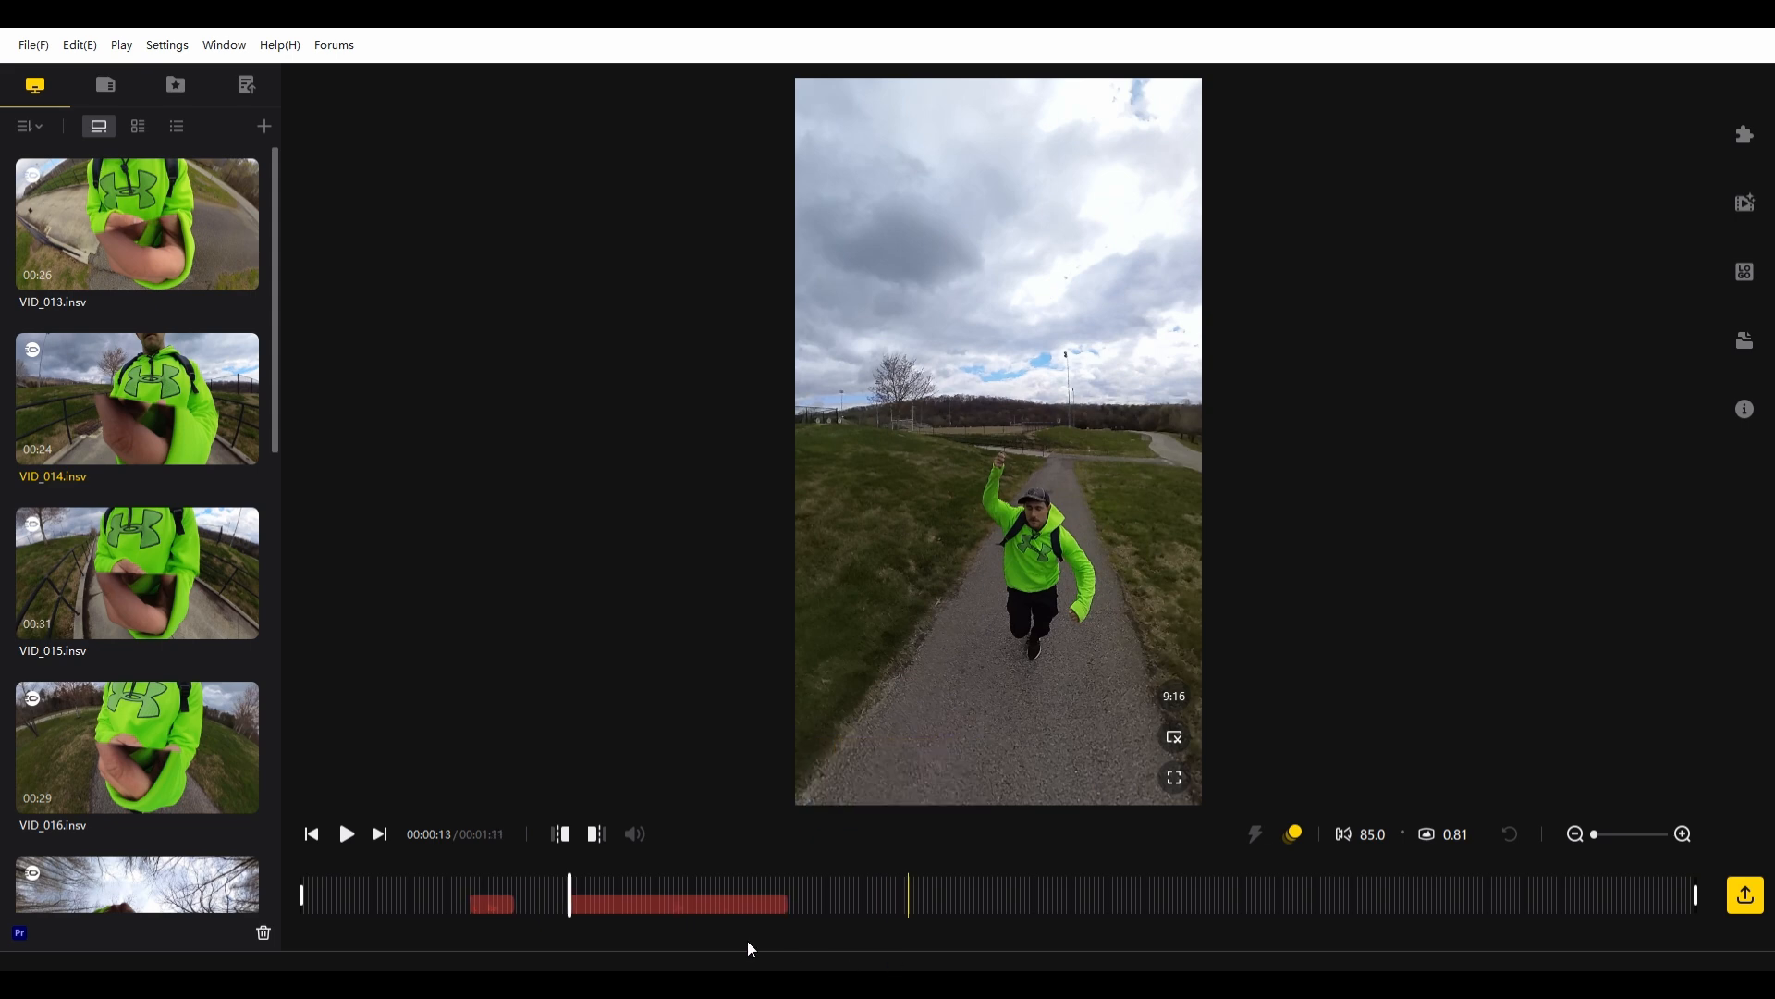
{"action": "left_click", "coordinate": [704, 907]}
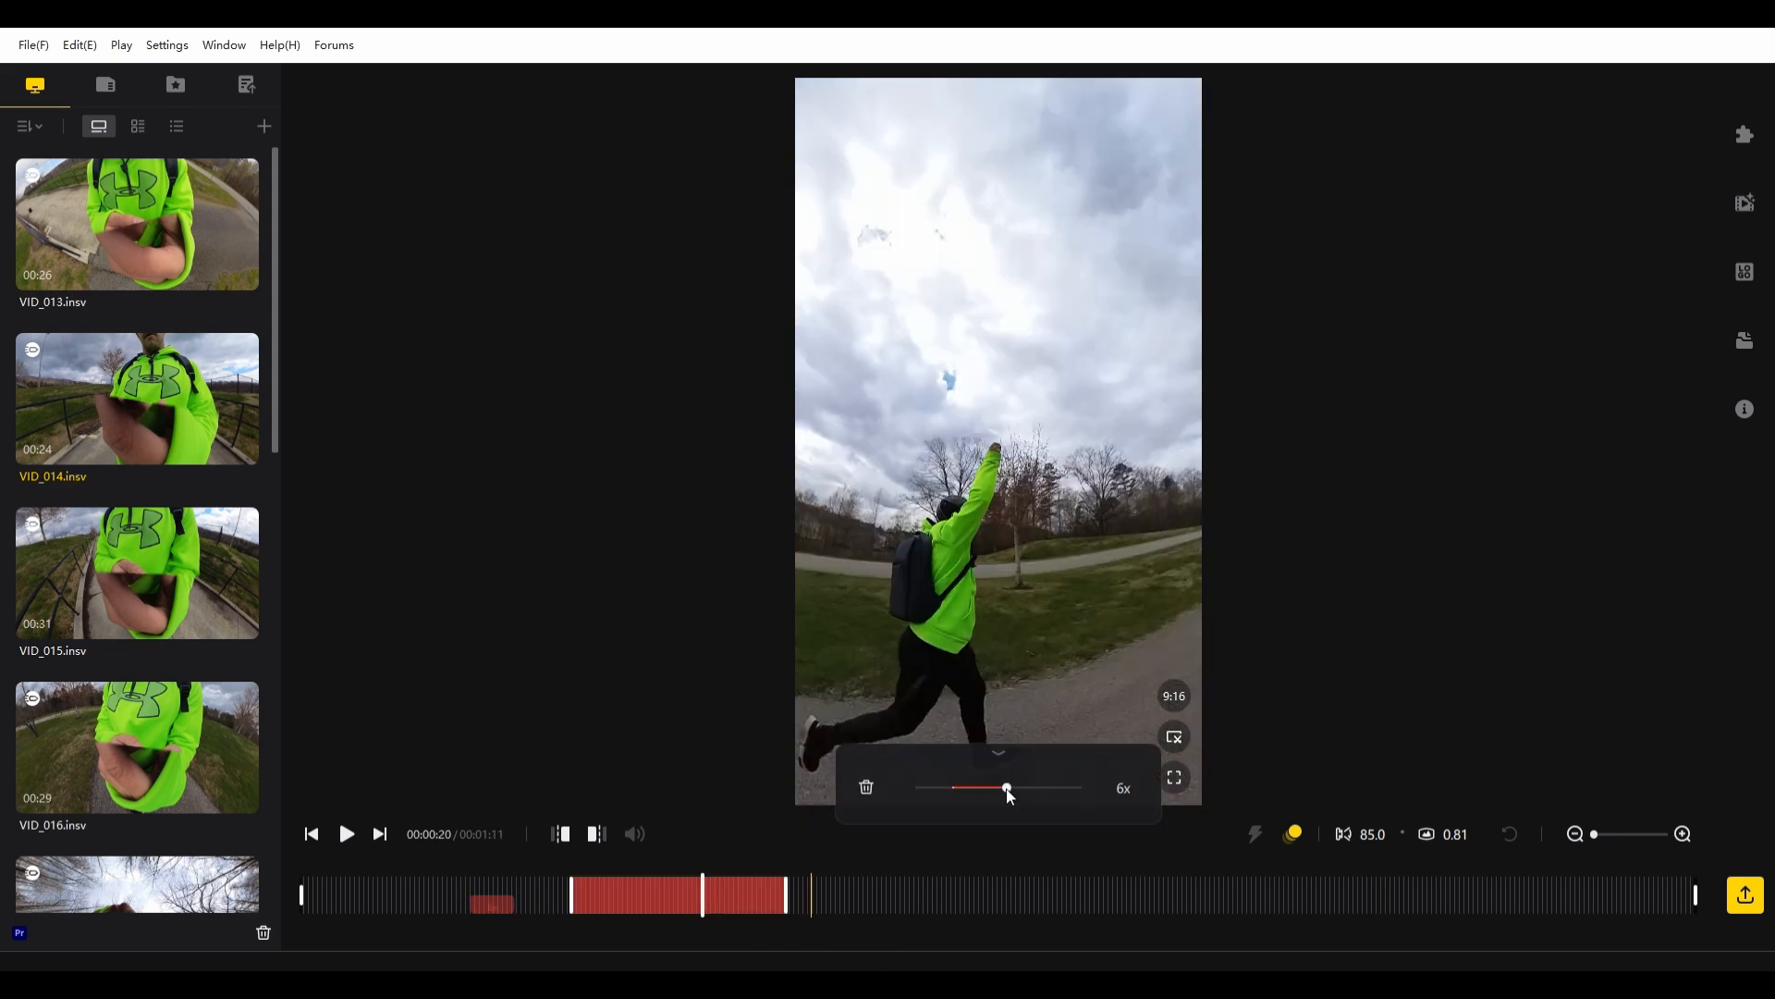
{"action": "left_click_drag", "start_coordinate": [1010, 793], "coordinate": [1024, 795]}
- Play the timeline through both sped-up sections up to about 17 seconds to check the speed changes
{"action": "left_click", "coordinate": [563, 883]}
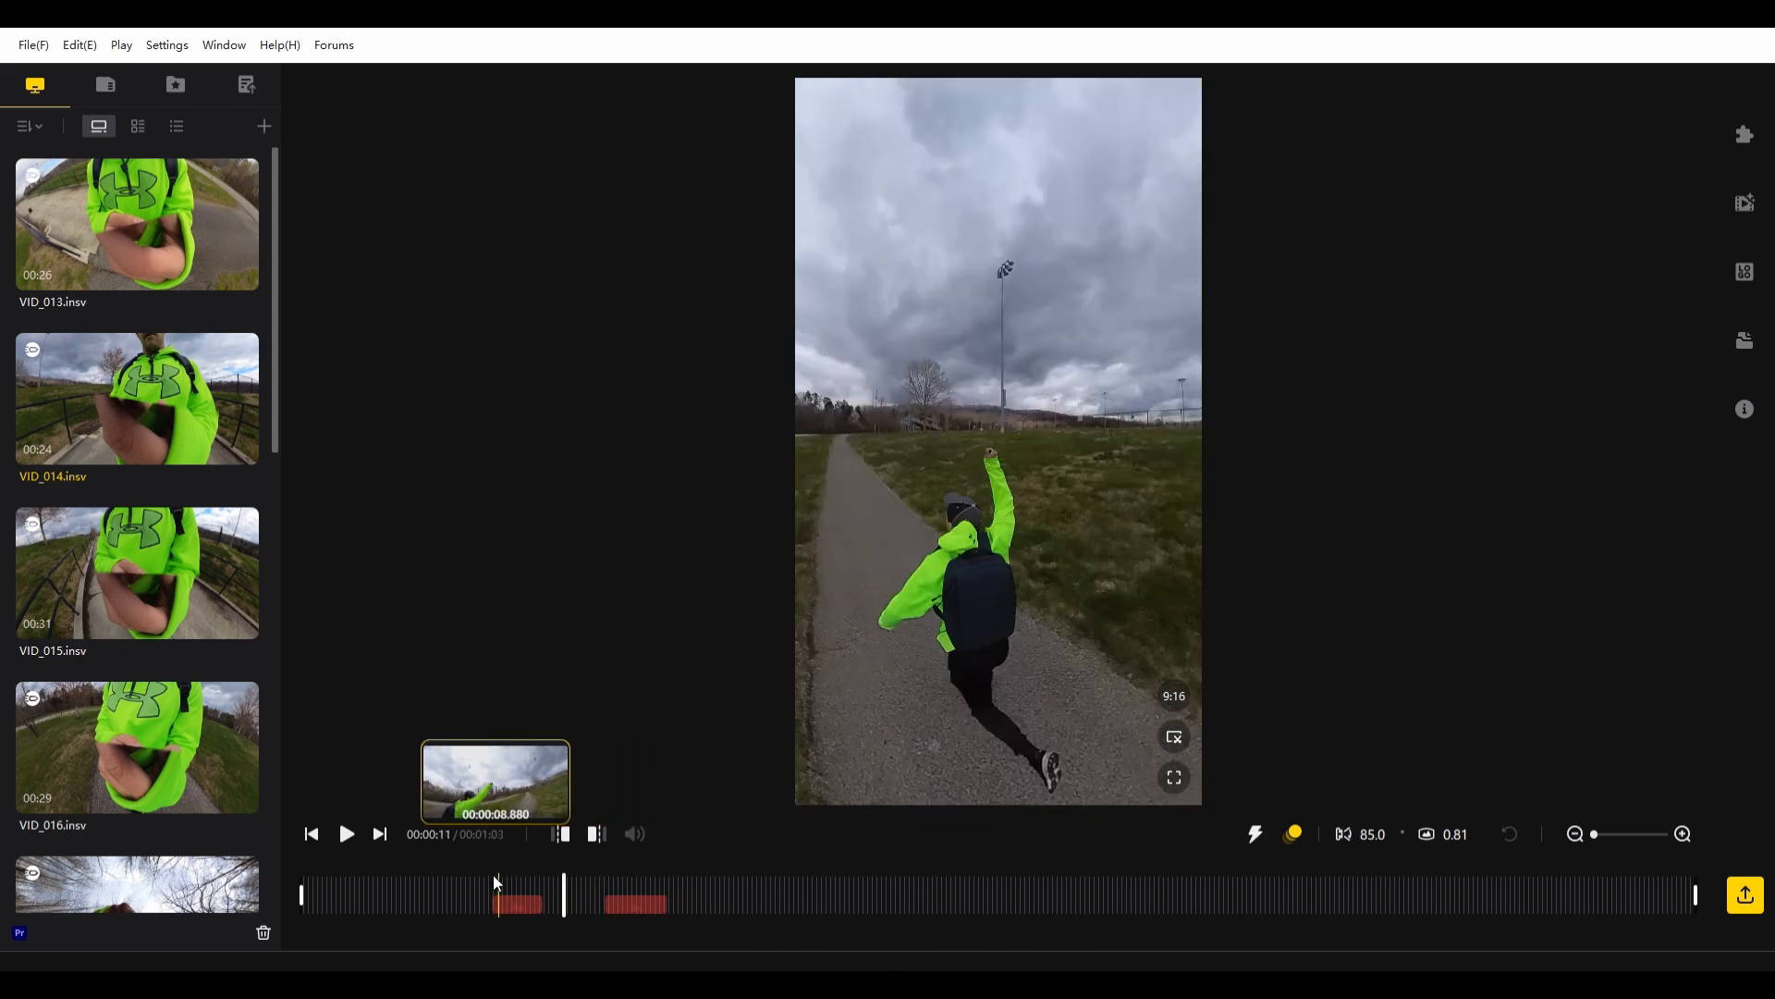
{"action": "left_click", "coordinate": [470, 880]}
{"action": "key", "text": "space"}
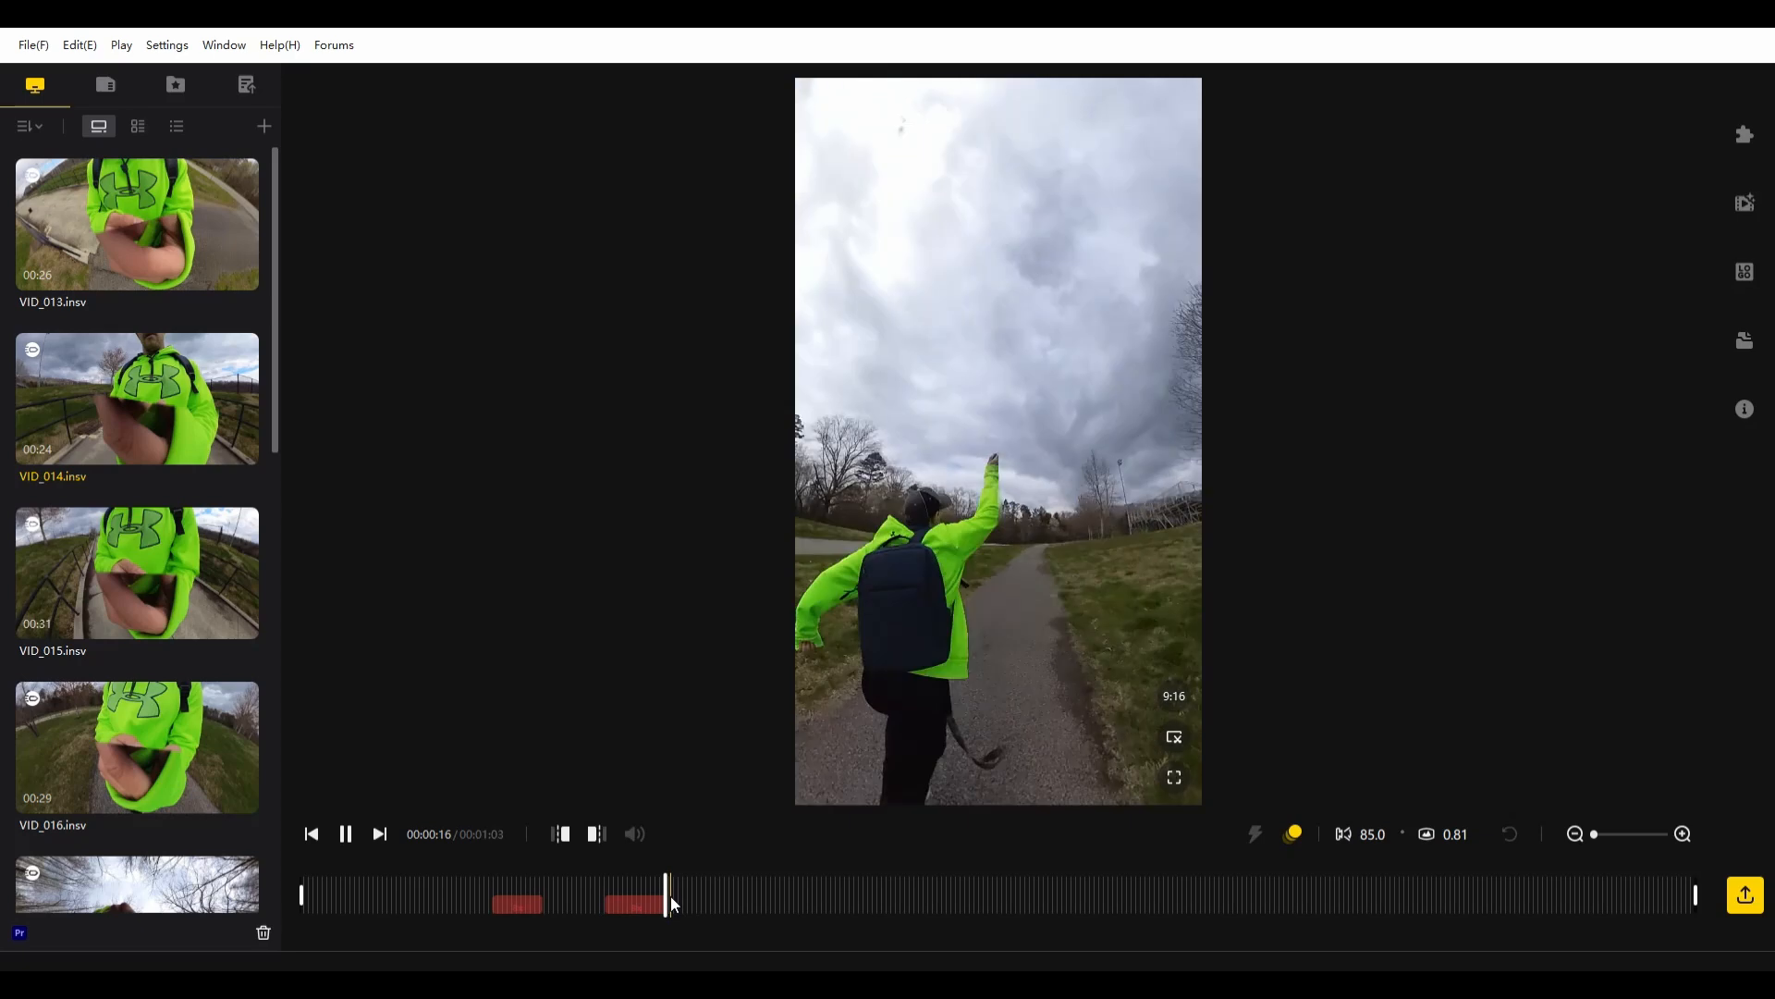
{"action": "key", "text": "space"}
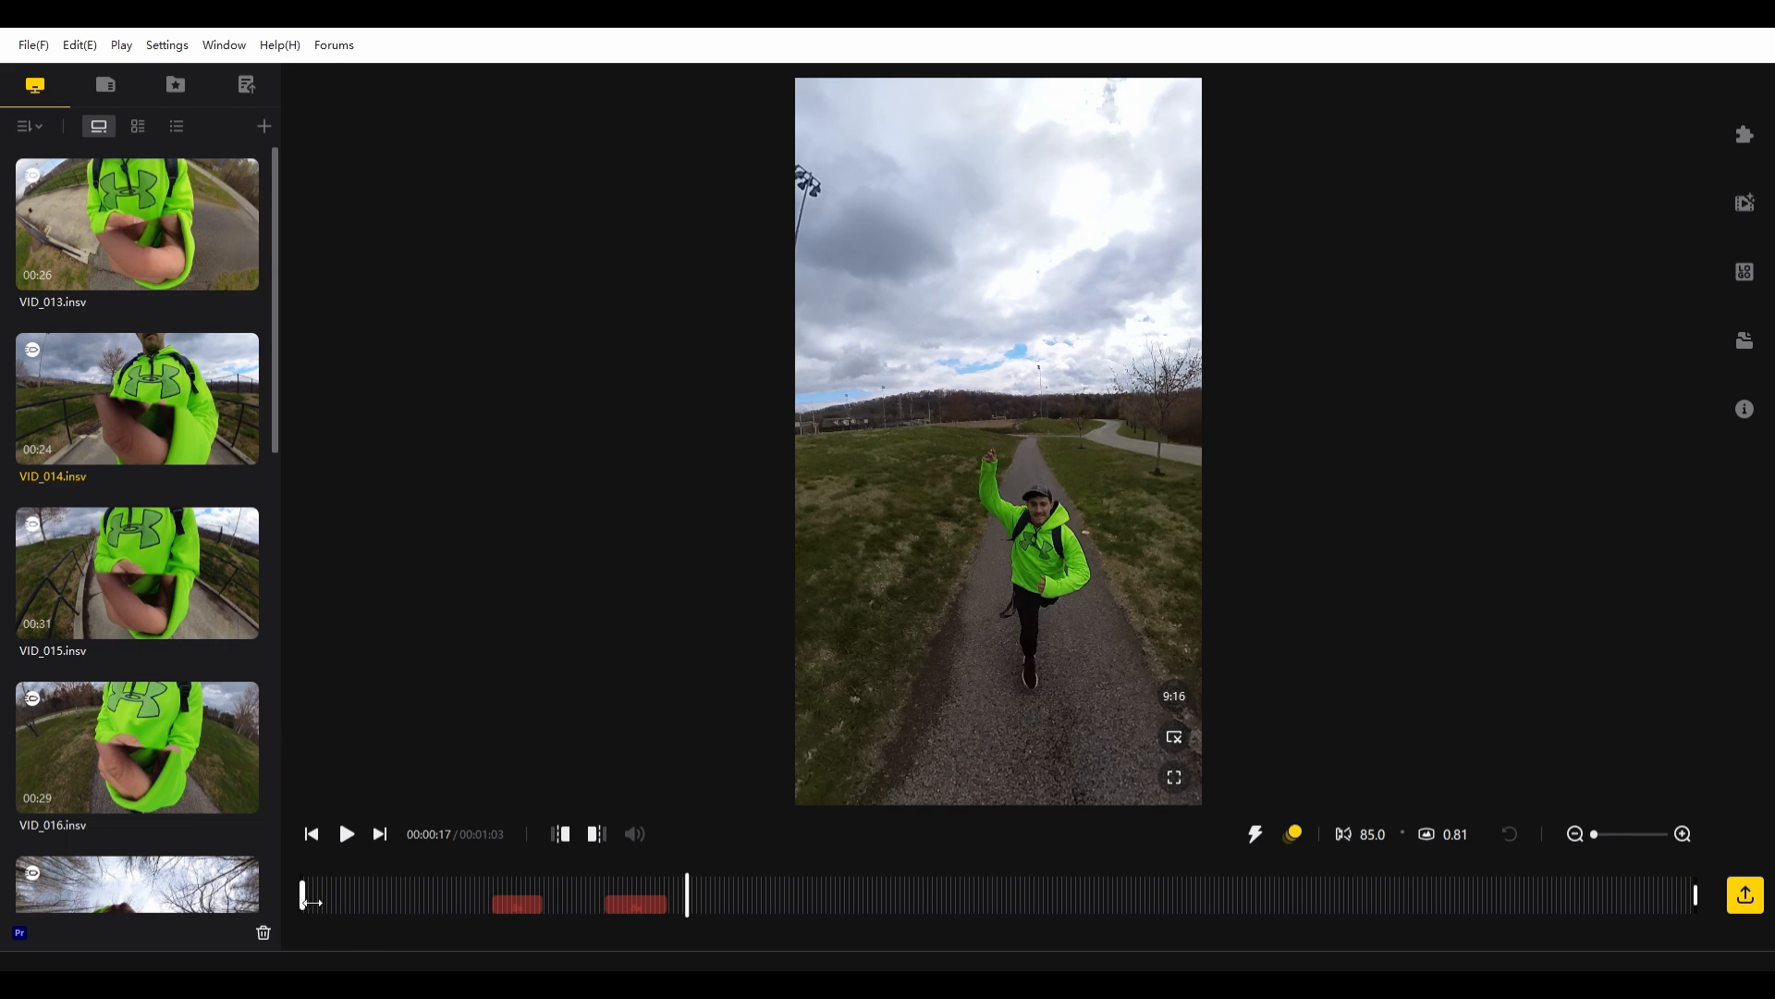
- Trim the clip to about 8 seconds, from just before the first speed section to just after the second
{"action": "left_click_drag", "start_coordinate": [313, 905], "coordinate": [483, 919]}
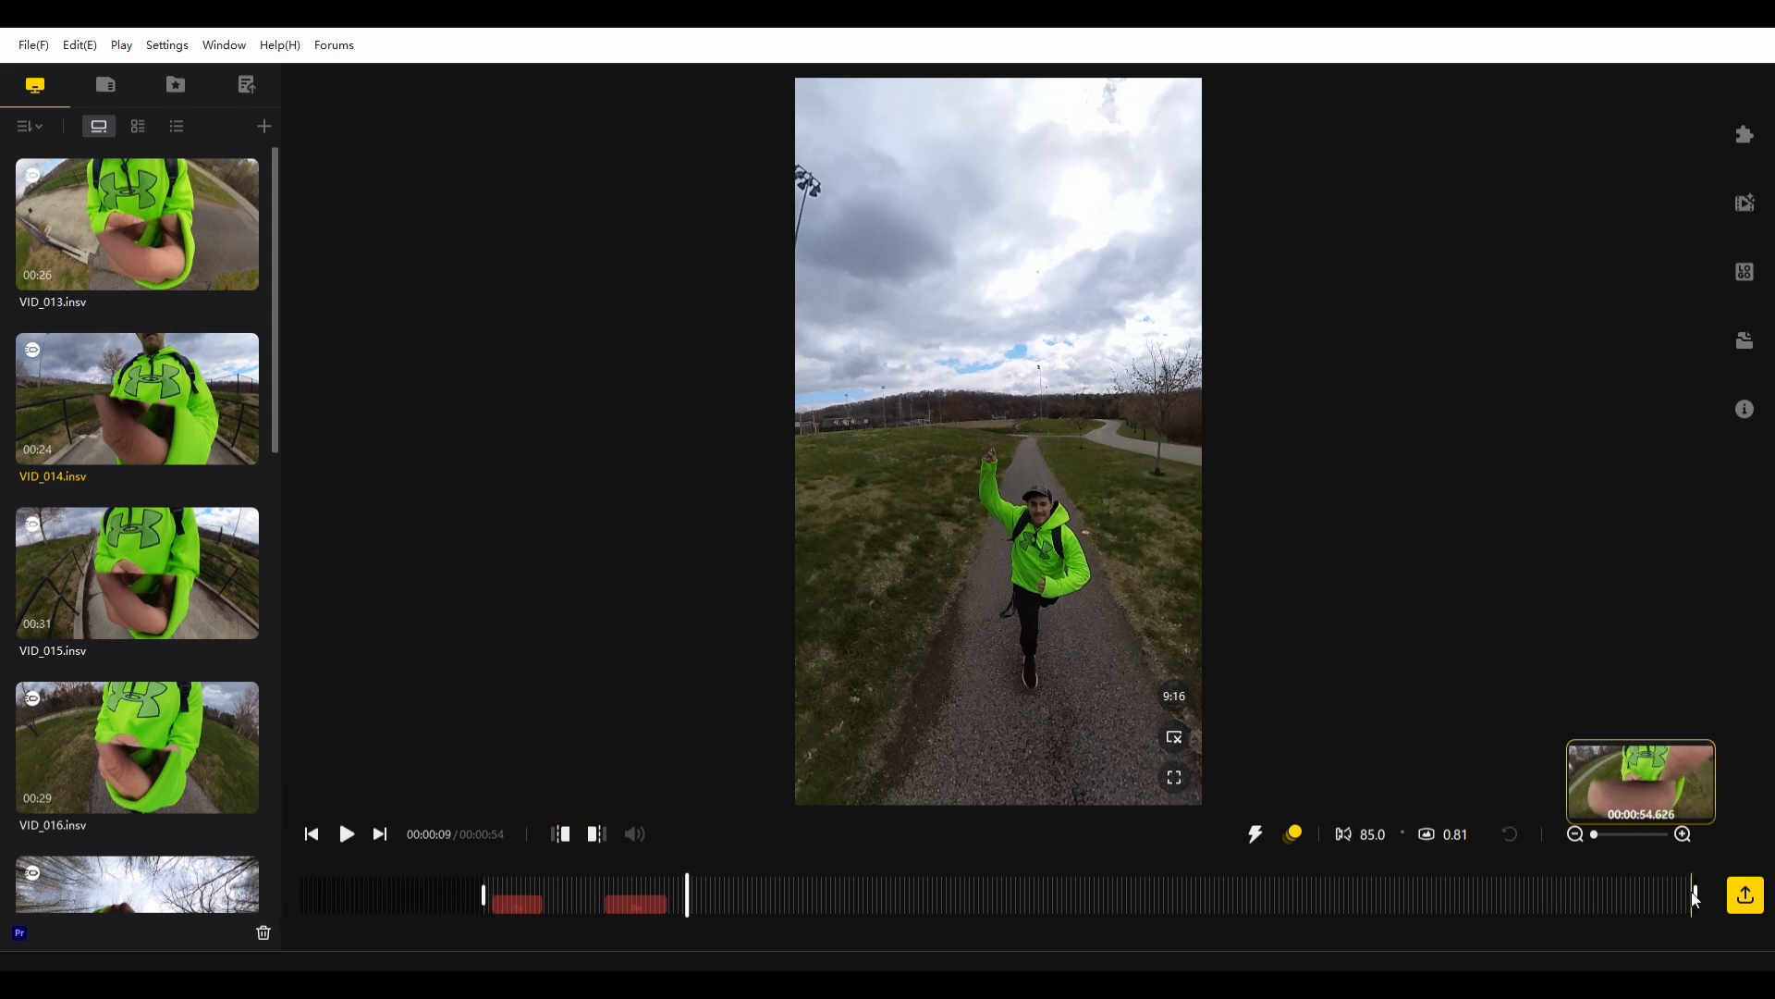
{"action": "left_click_drag", "start_coordinate": [1707, 894], "coordinate": [688, 893]}
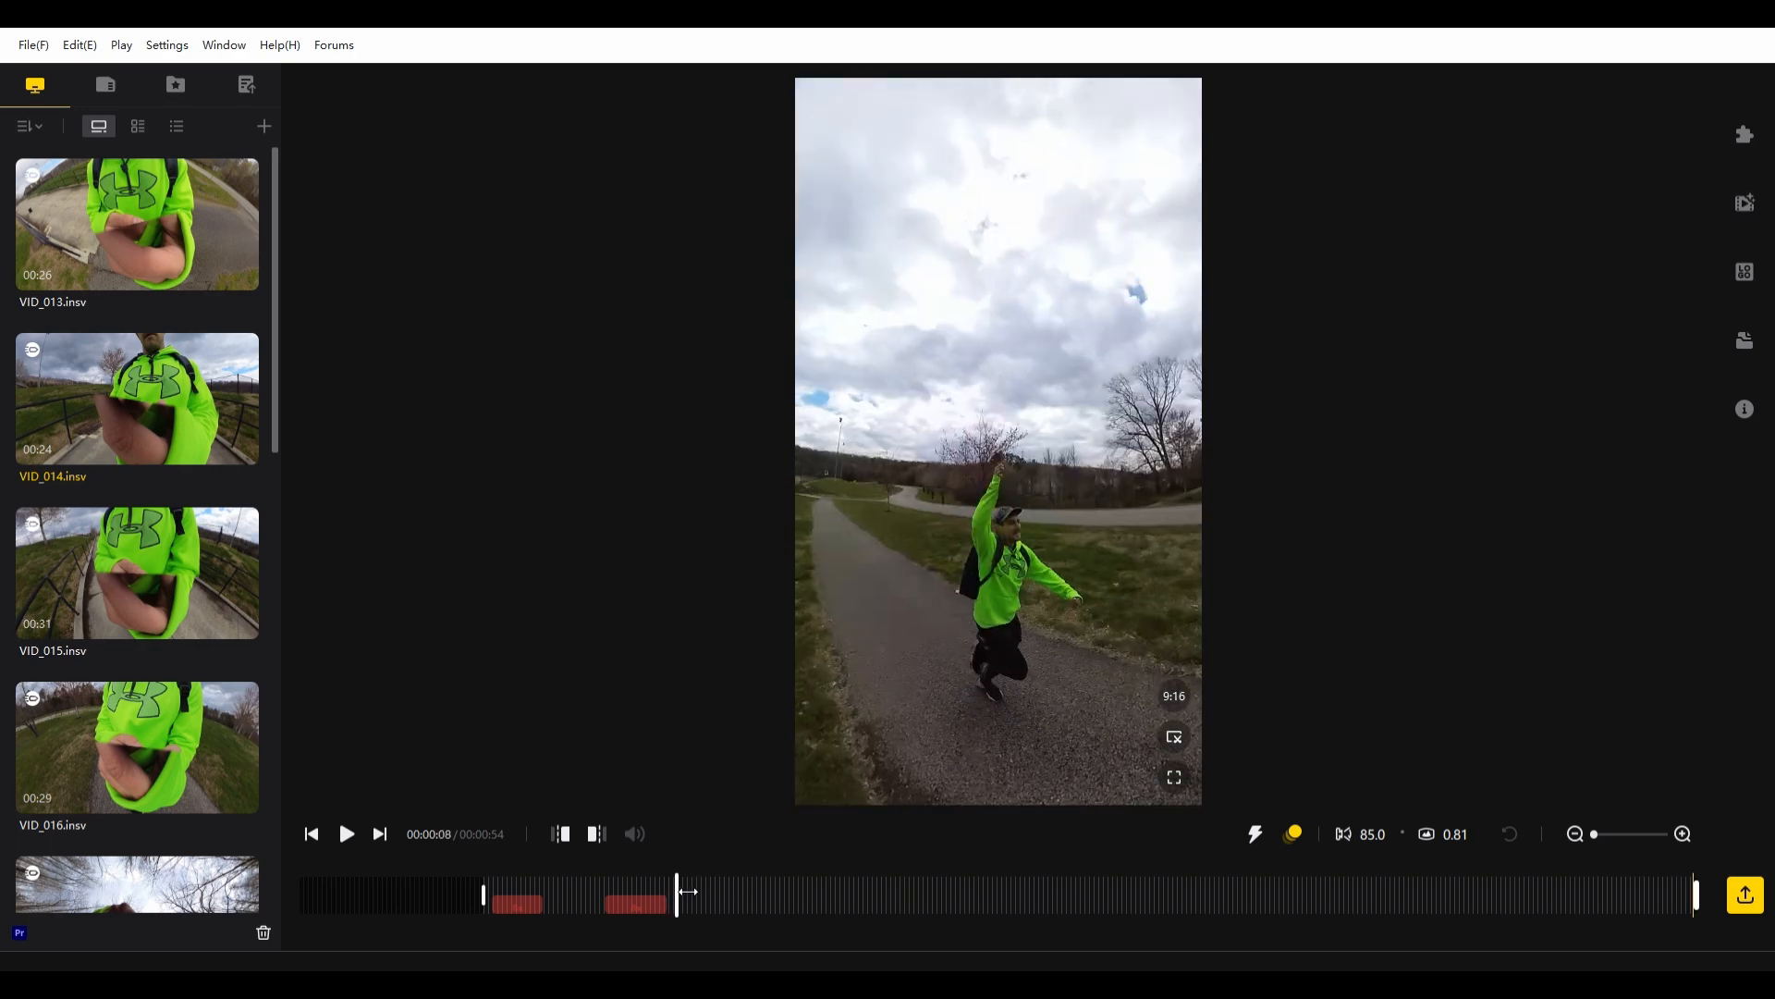
{"action": "left_click_drag", "start_coordinate": [1702, 902], "coordinate": [682, 919]}
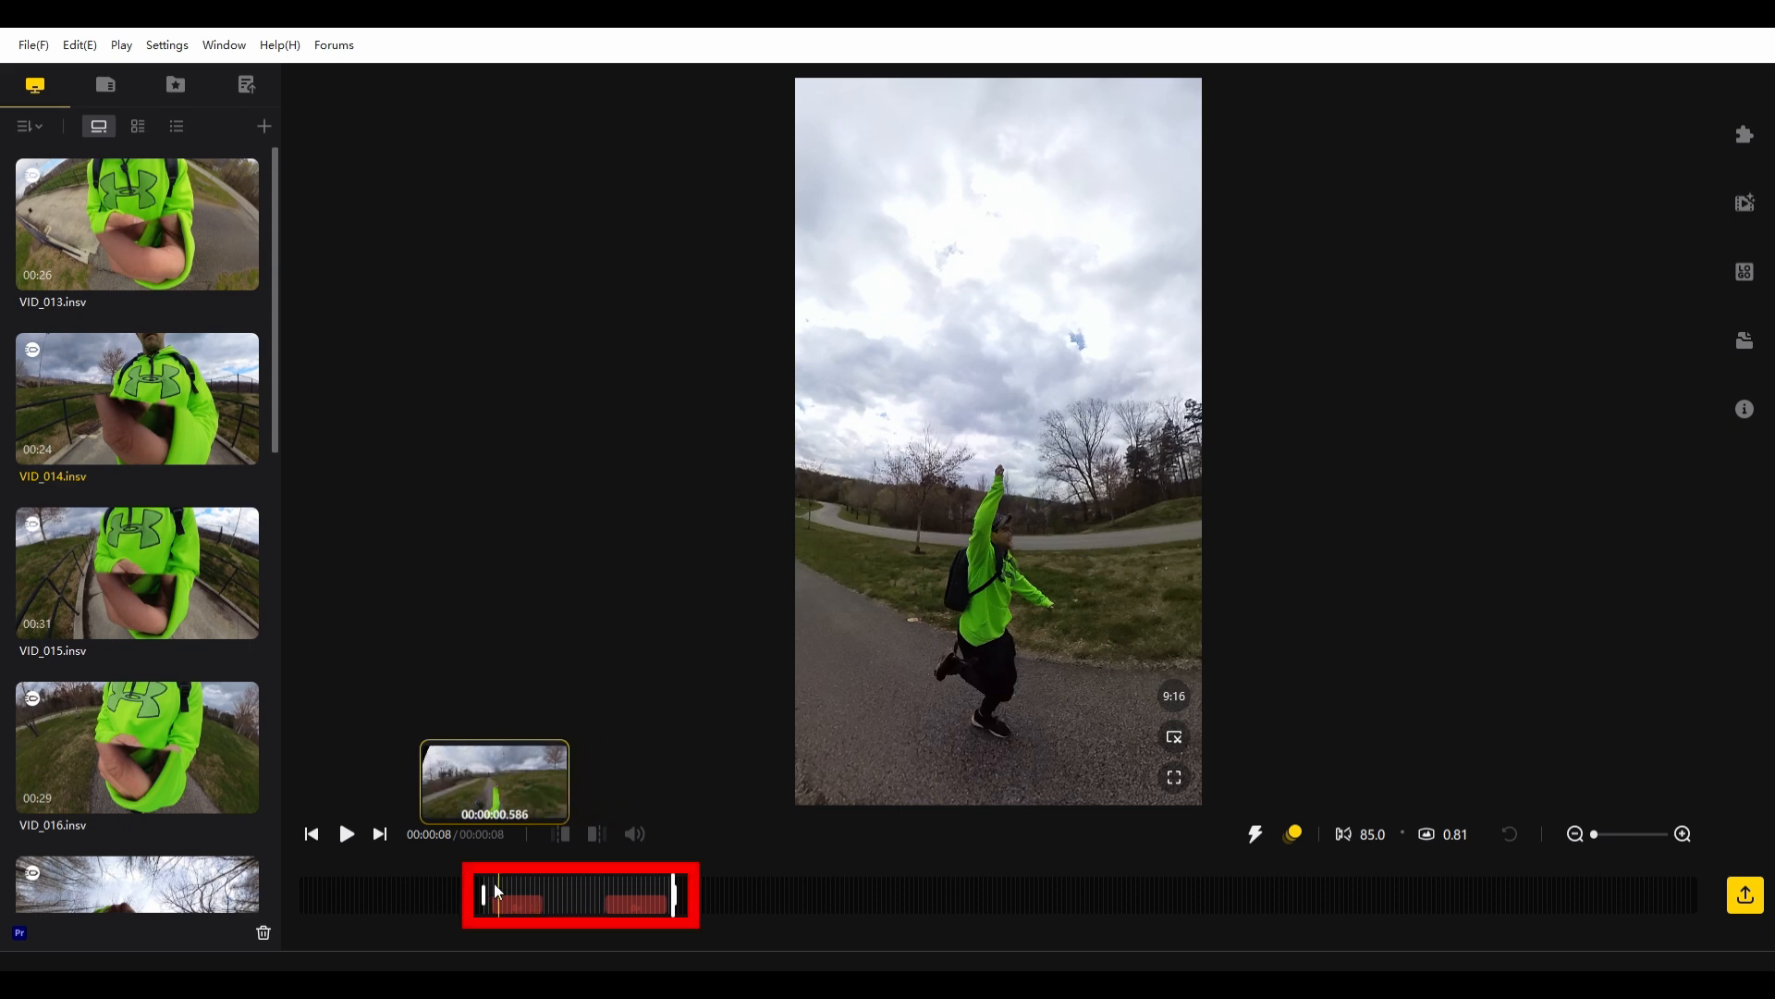
{"action": "left_click", "coordinate": [565, 895]}
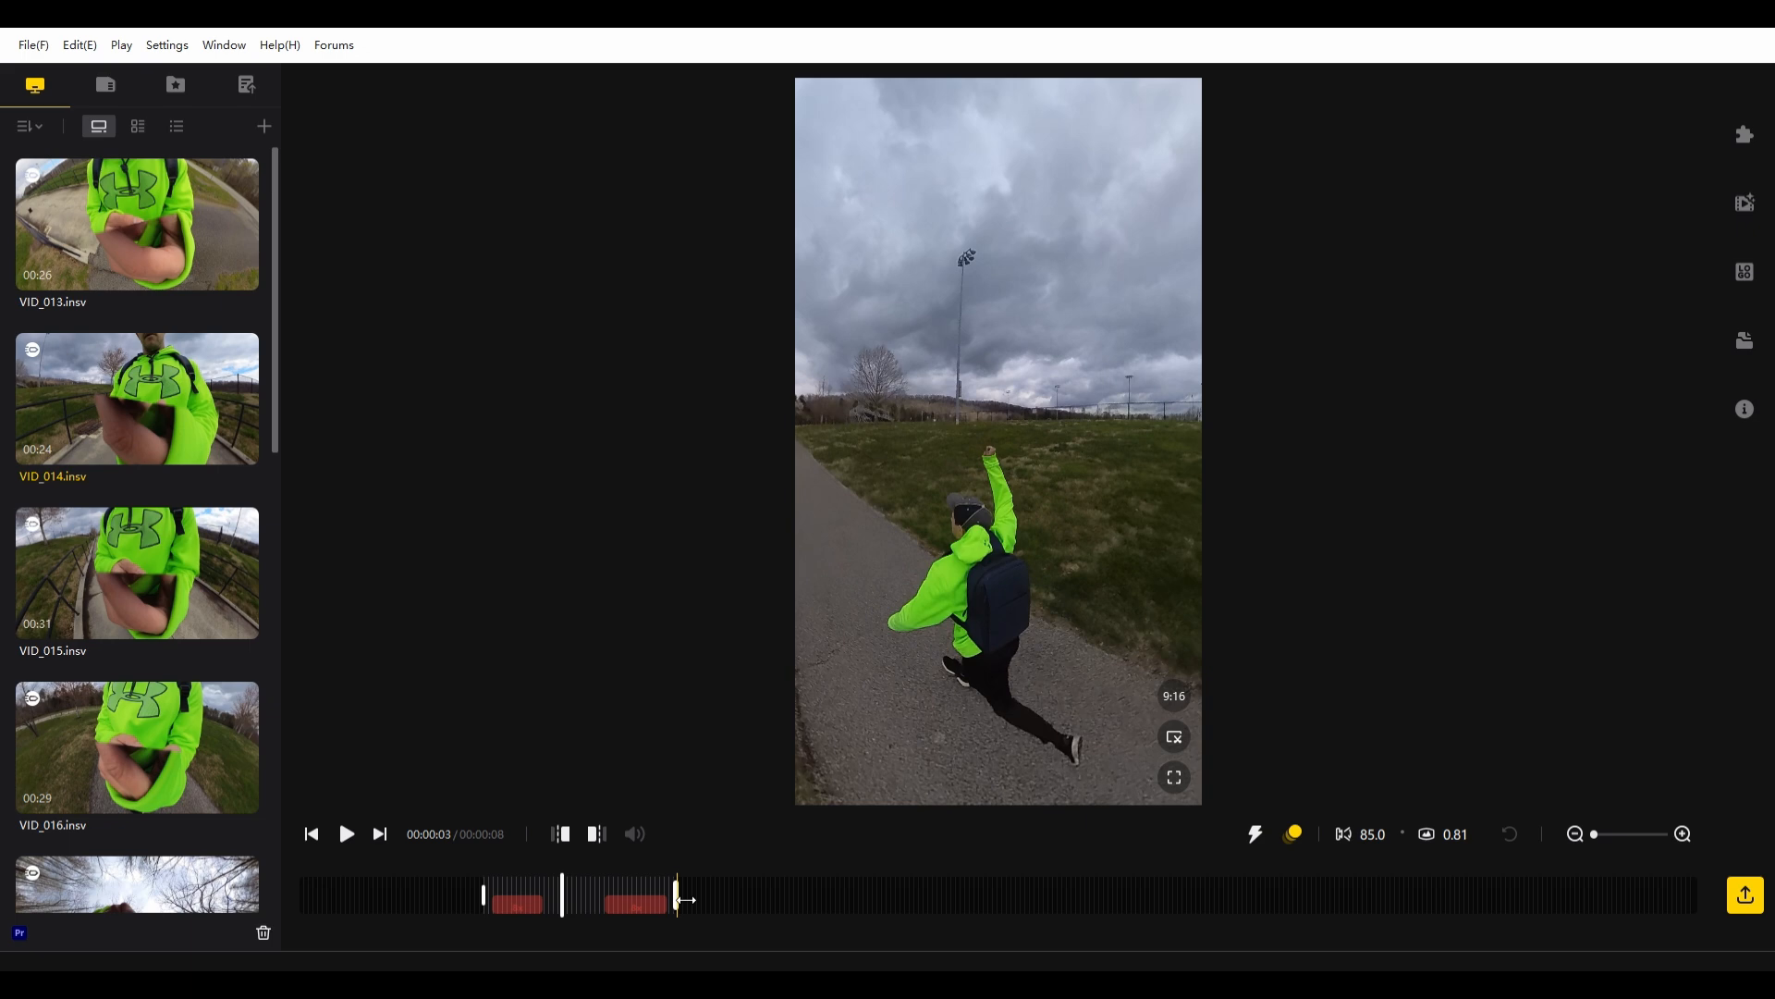
- Tighten both trim ends to leave about 7 seconds around the two speed sections, and play the result from its start
{"action": "left_click_drag", "start_coordinate": [684, 900], "coordinate": [675, 900]}
{"action": "left_click_drag", "start_coordinate": [484, 895], "coordinate": [500, 893]}
{"action": "key", "text": "space"}
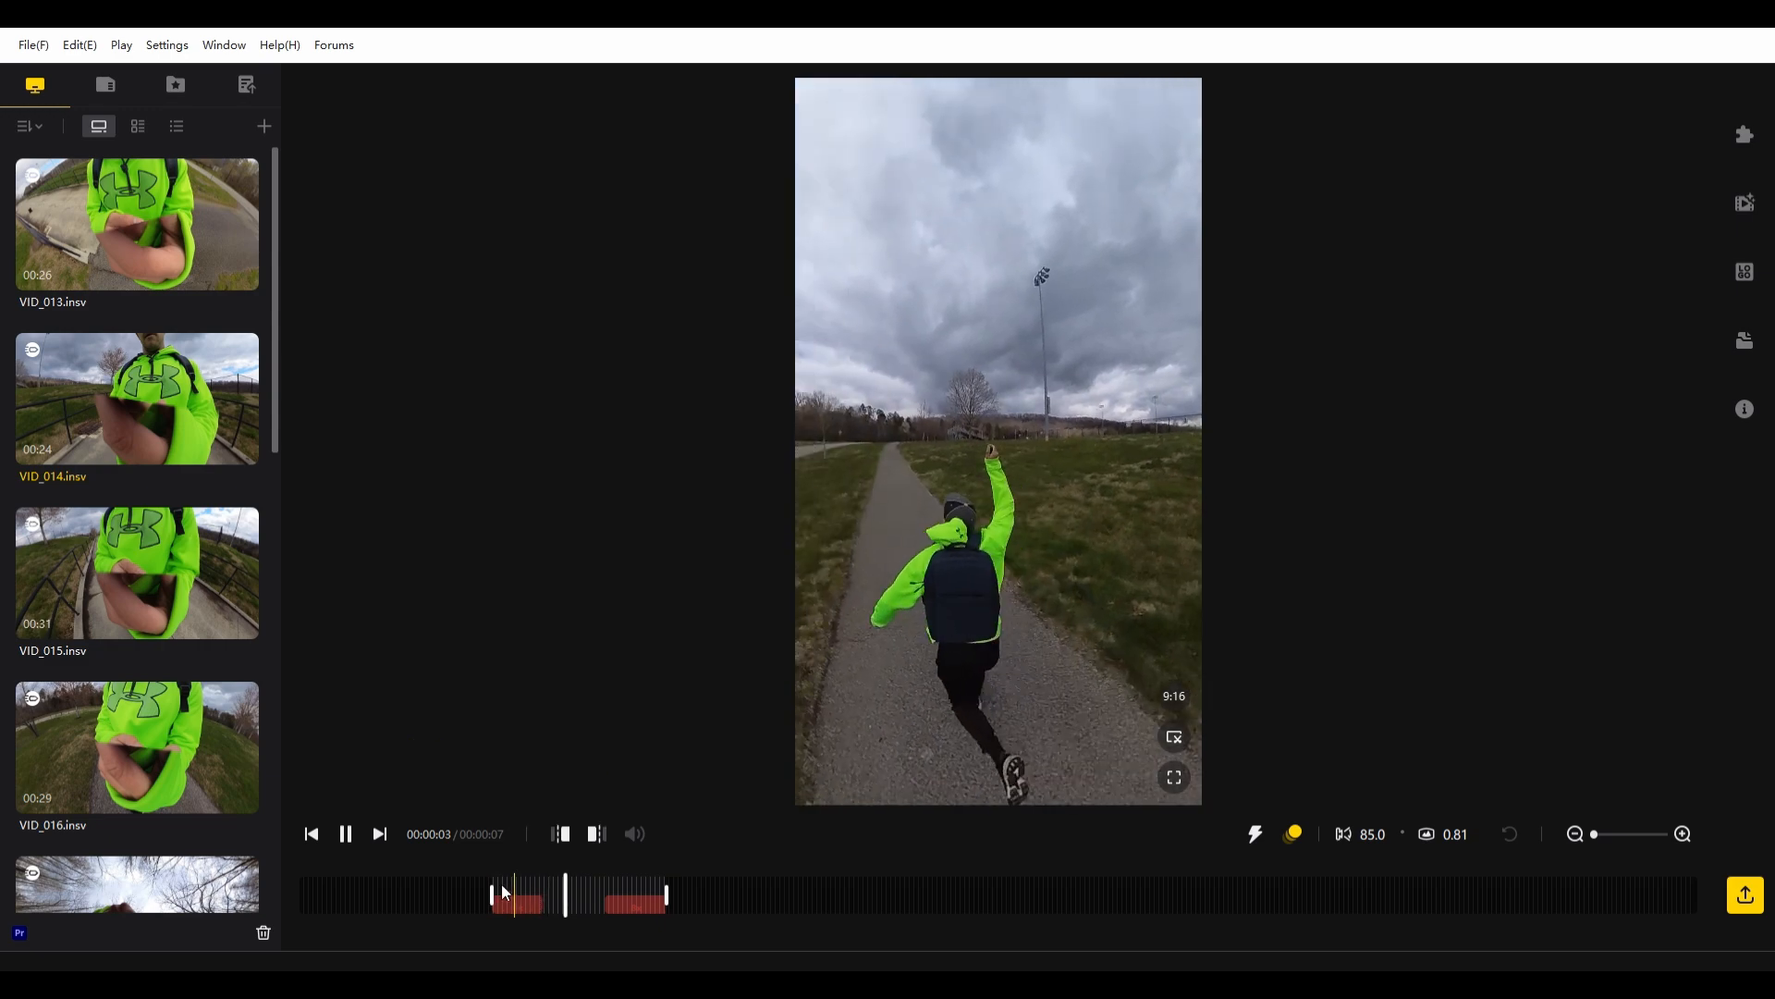
{"action": "left_click", "coordinate": [497, 883]}
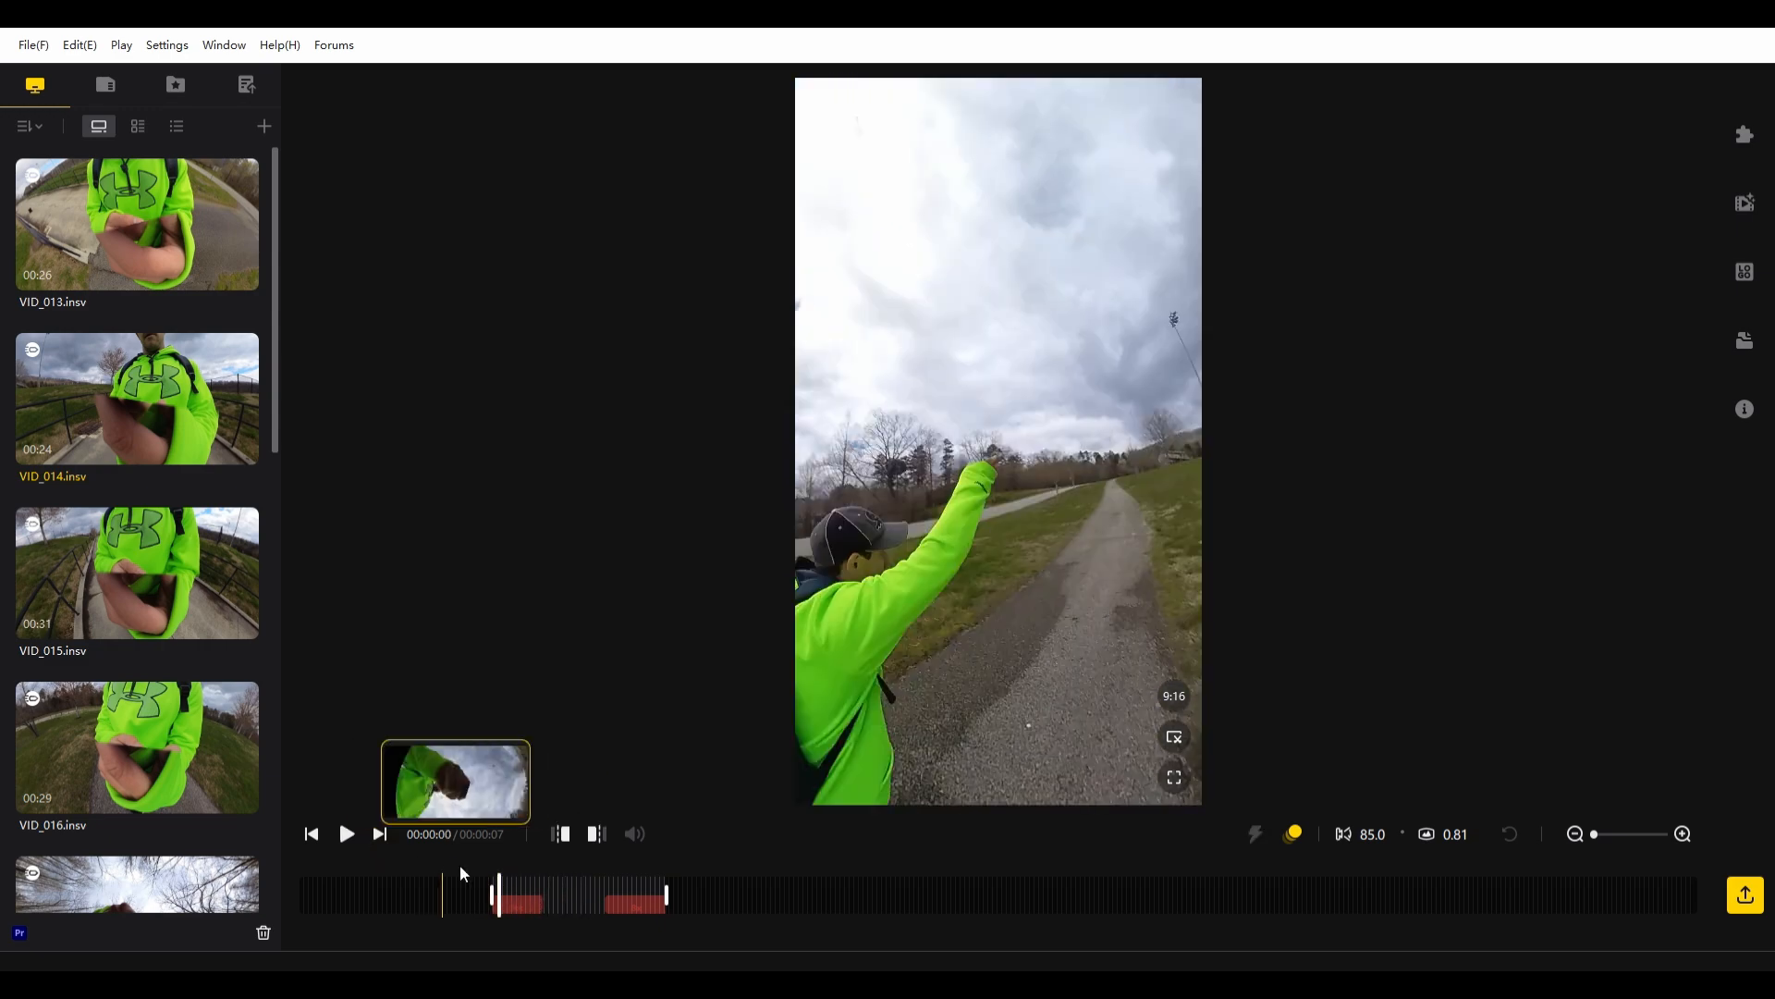
{"action": "left_click", "coordinate": [347, 834]}
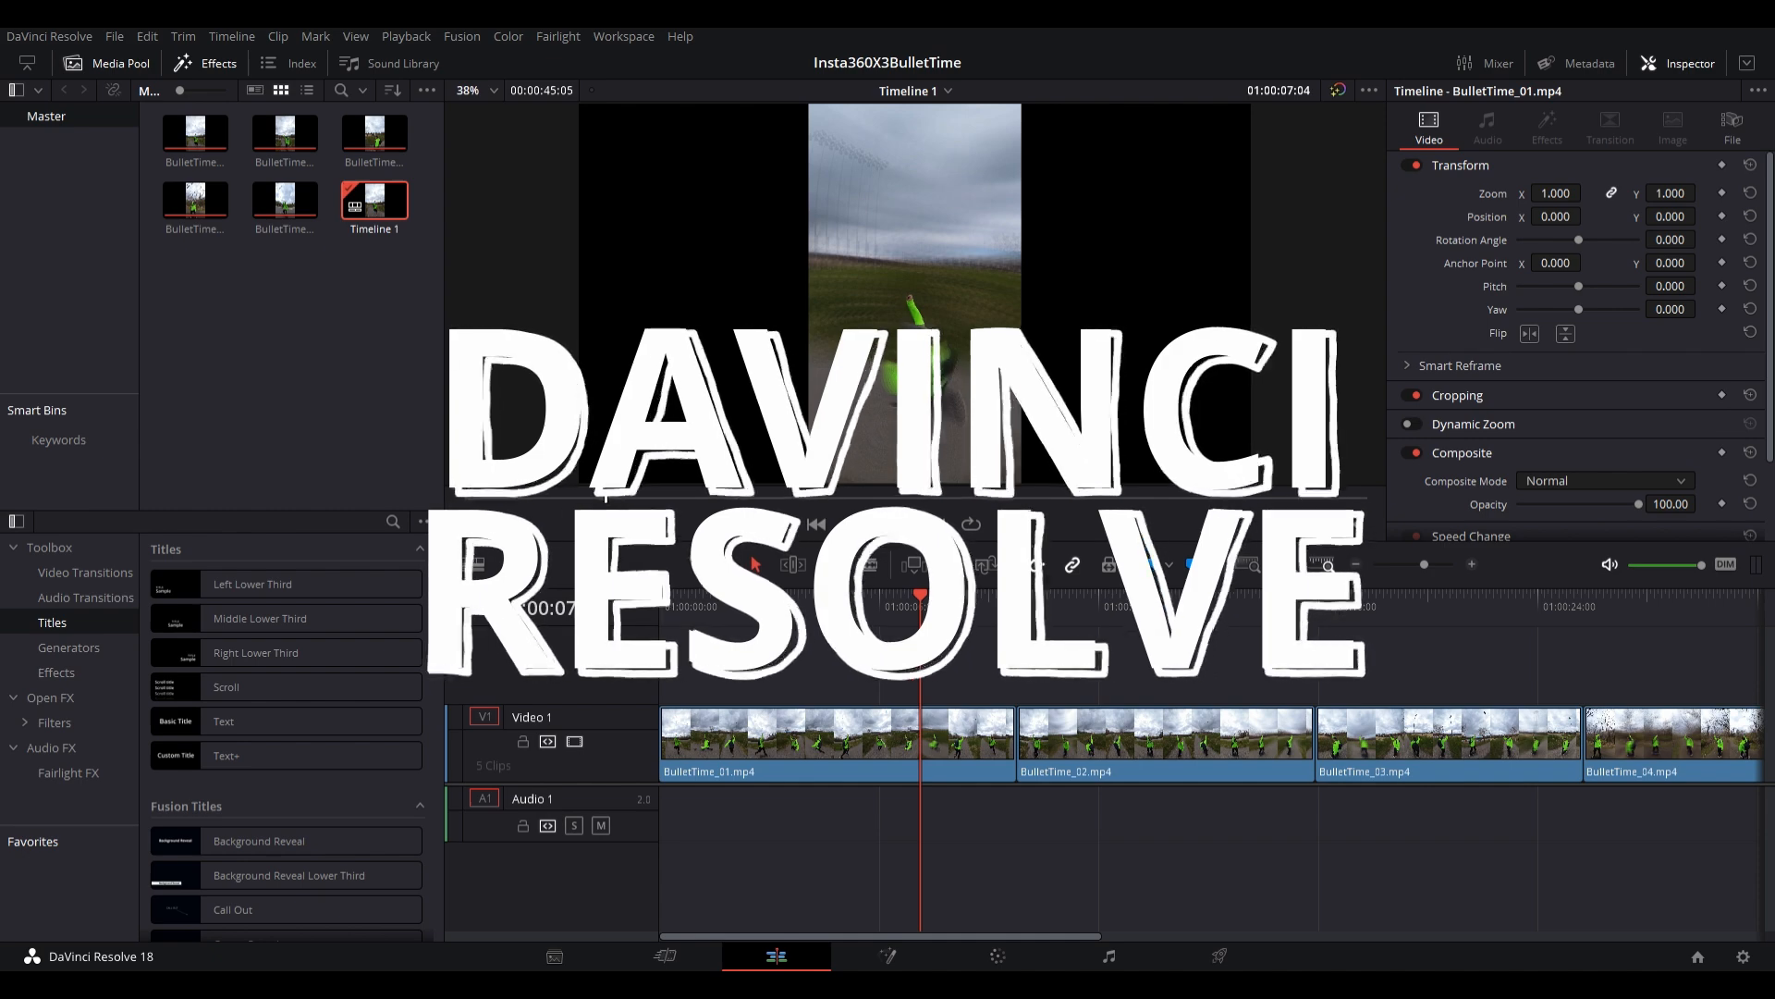
- Switch to DaVinci Resolve, play through the spin late in BulletTime_01.mp4, and park the playhead at 01:00:07:04
{"action": "left_click_drag", "start_coordinate": [920, 603], "coordinate": [855, 640]}
{"action": "key", "text": "space"}
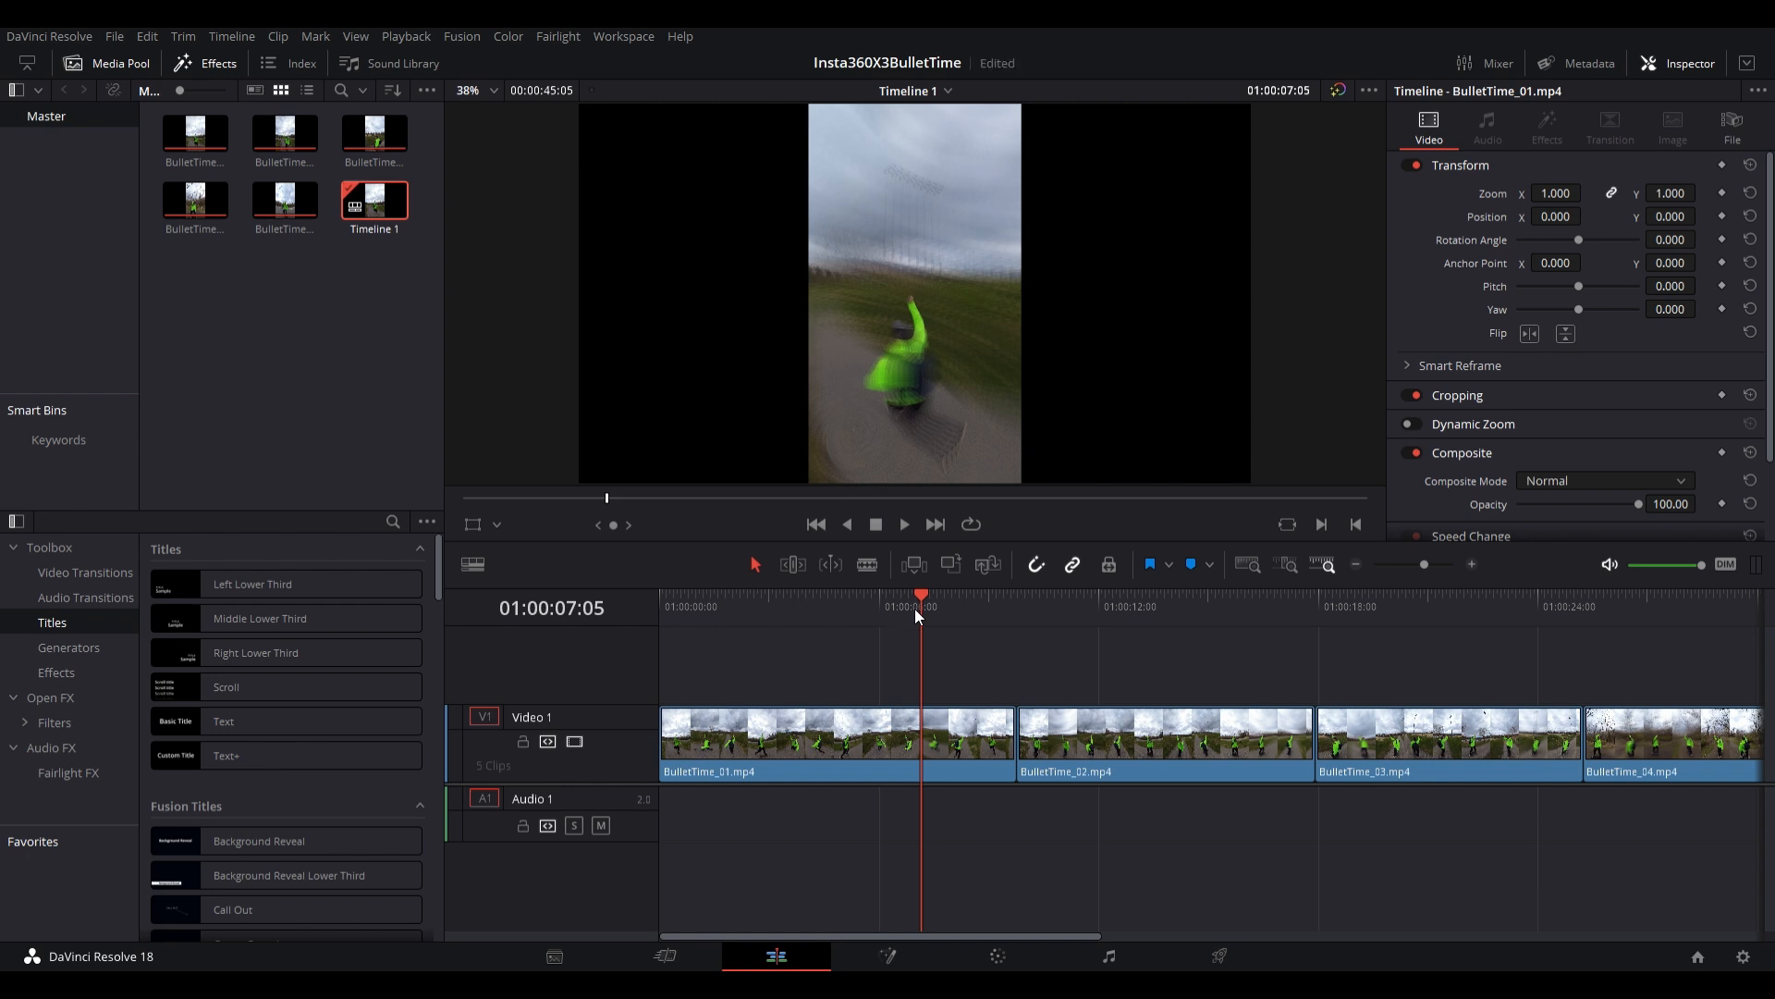
{"action": "left_click_drag", "start_coordinate": [923, 597], "coordinate": [834, 602]}
{"action": "key", "text": "space"}
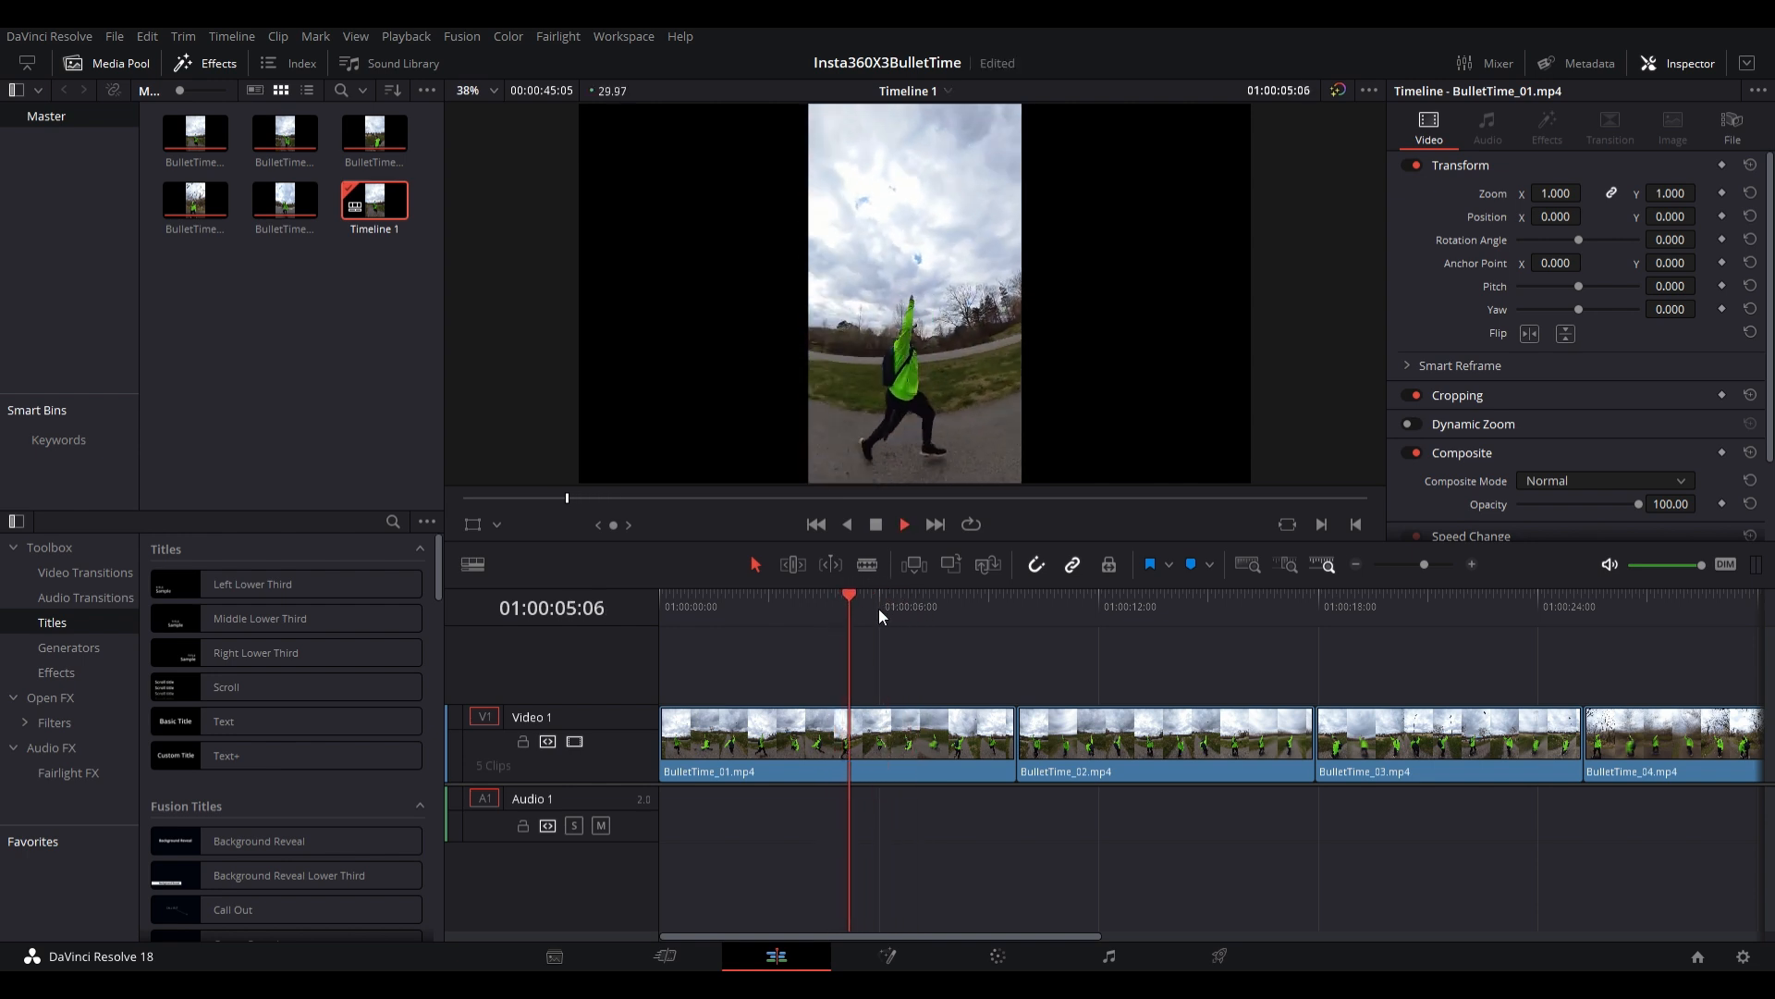
{"action": "key", "text": "space"}
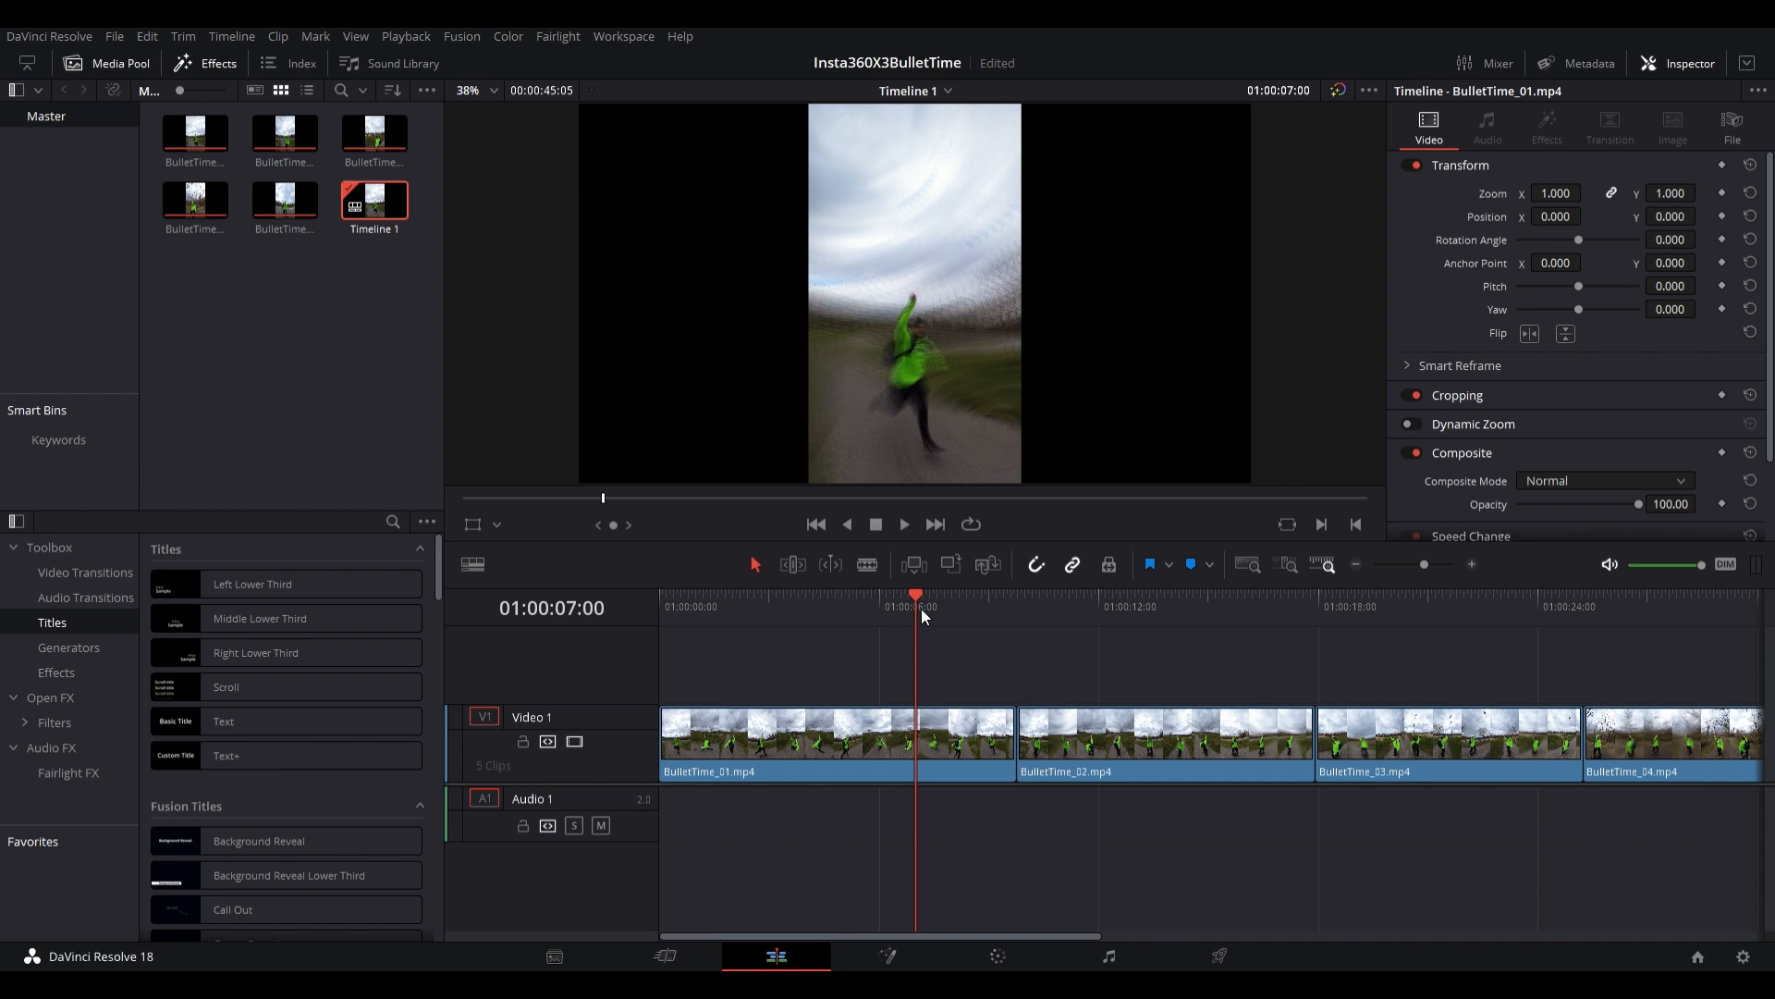
{"action": "key", "text": "Right"}
{"action": "key", "text": "Right"}
{"action": "key", "text": "Right"}
{"action": "key", "text": "Right"}
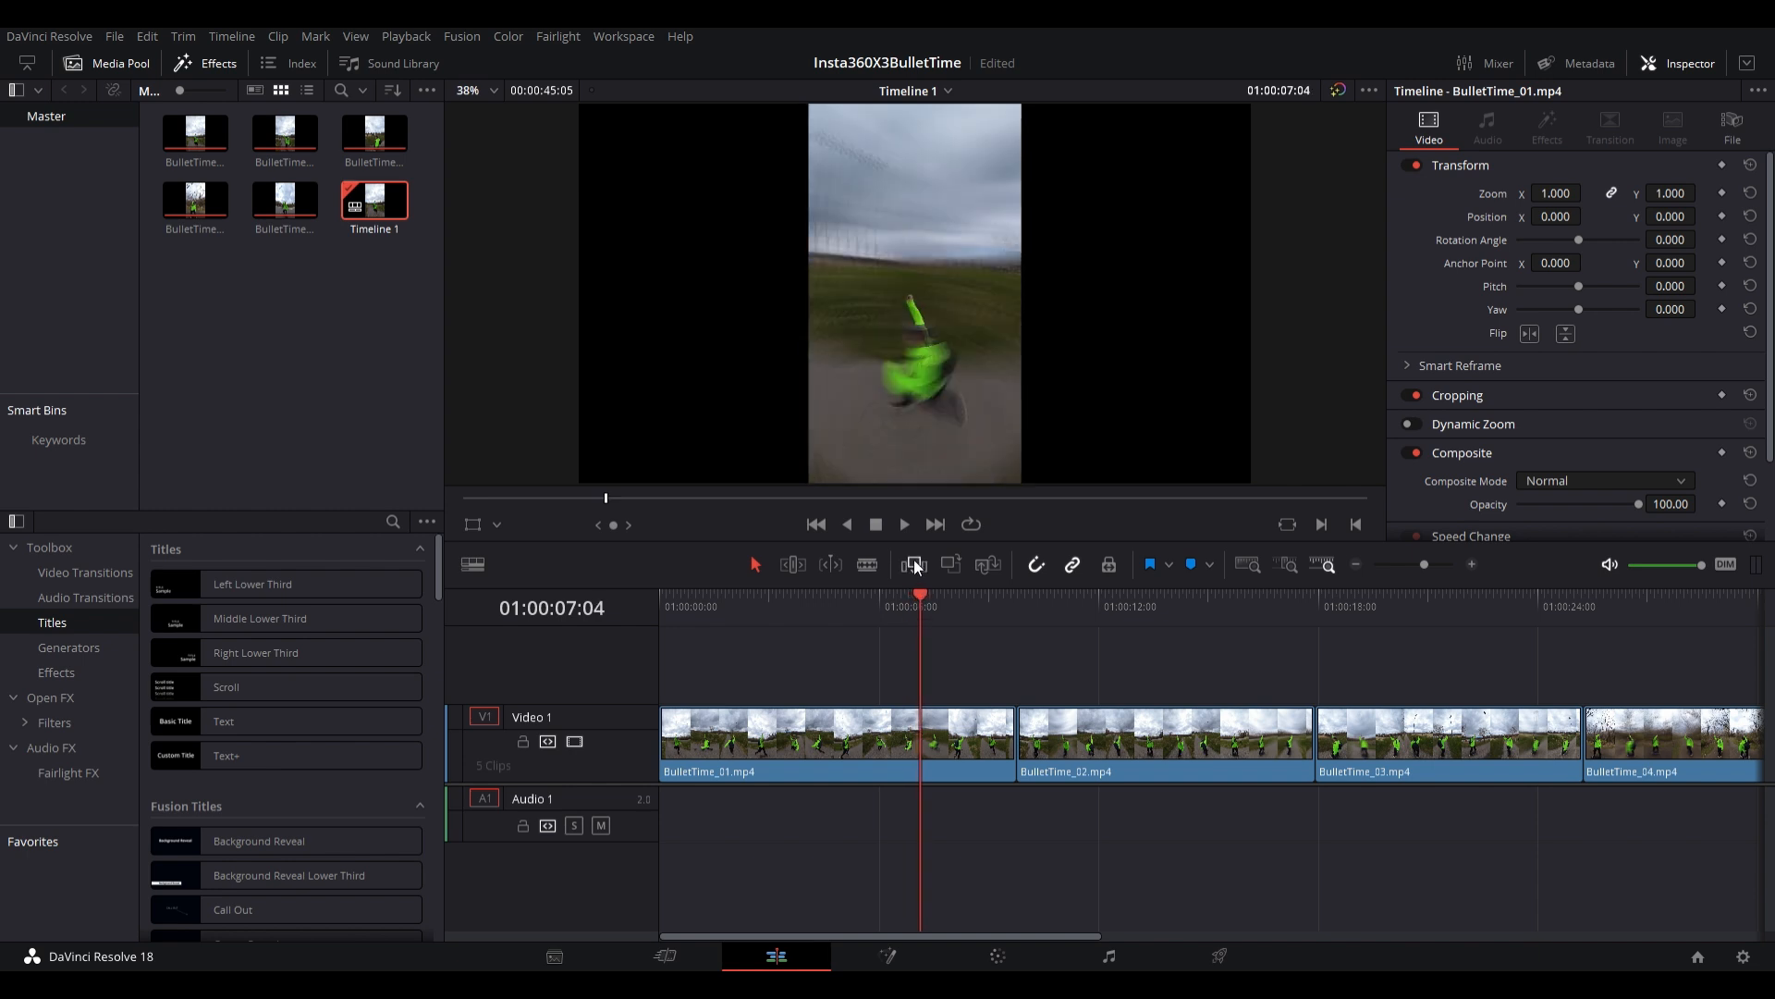
- Split BulletTime_01.mp4 at 01:00:07:04, delete the part after the cut, and move BulletTime_02.mp4 up against it
{"action": "left_click", "coordinate": [980, 734]}
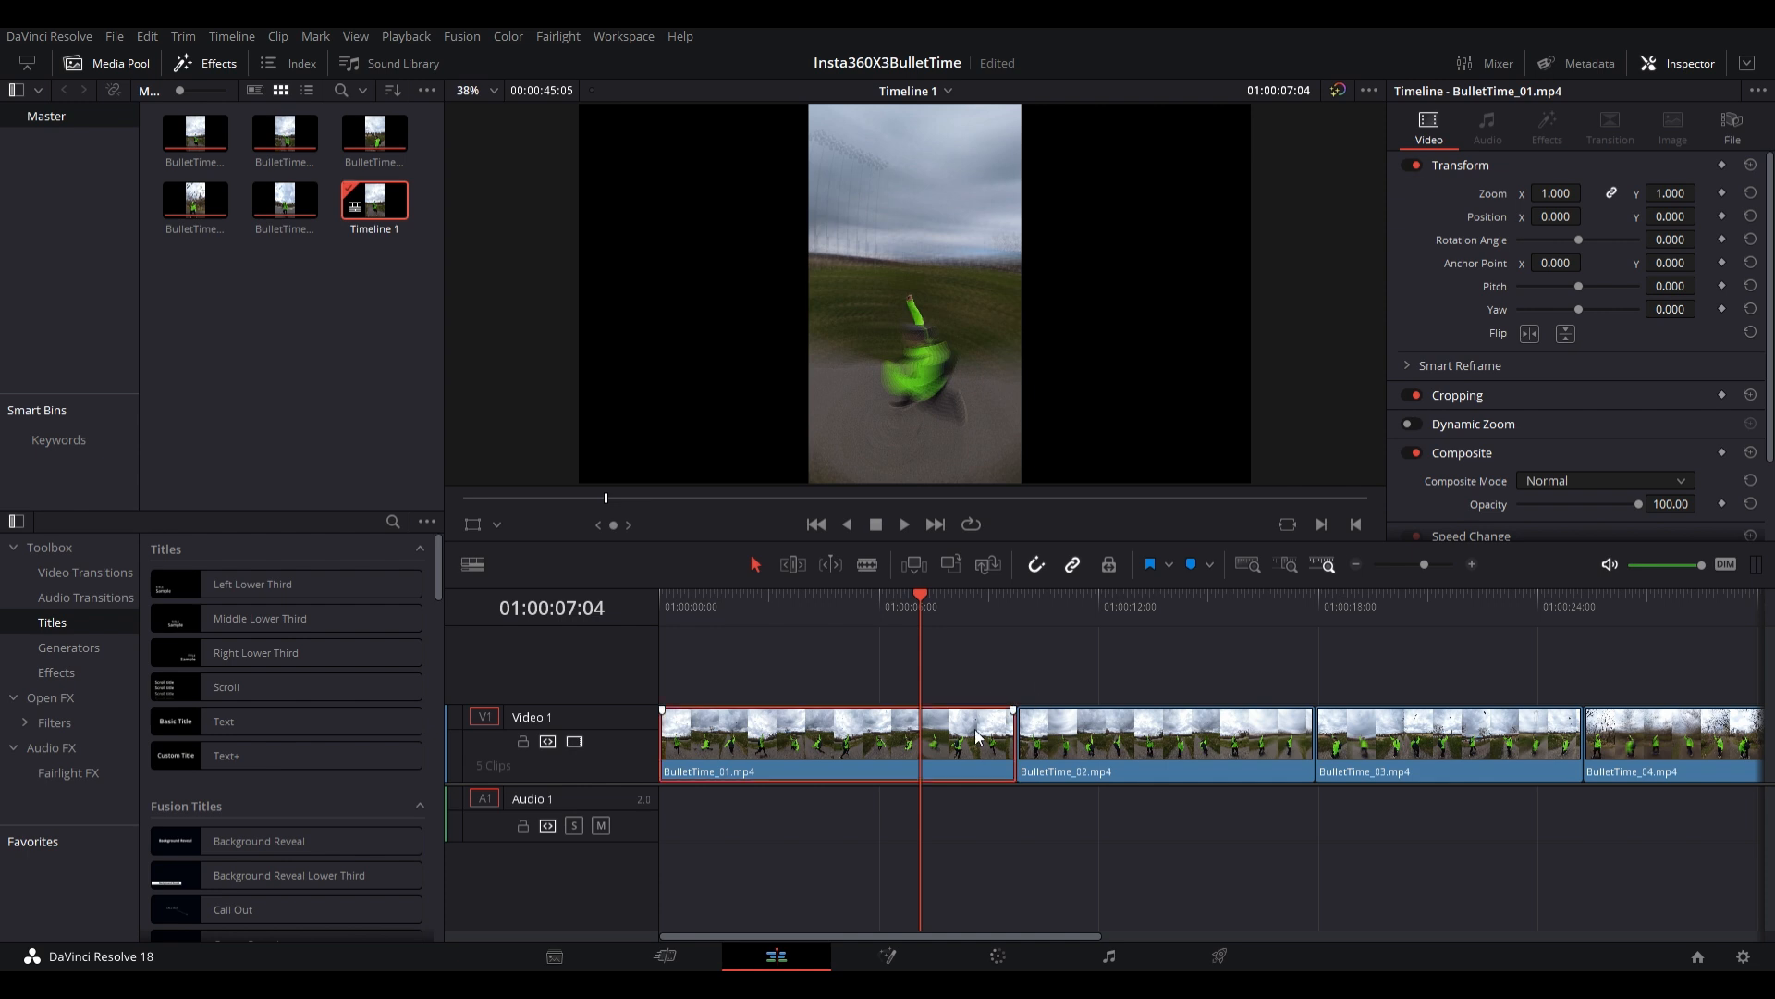
{"action": "left_click", "coordinate": [867, 564]}
{"action": "left_click", "coordinate": [920, 740]}
{"action": "left_click", "coordinate": [756, 564]}
{"action": "left_click", "coordinate": [961, 742]}
{"action": "key", "text": "BackSpace"}
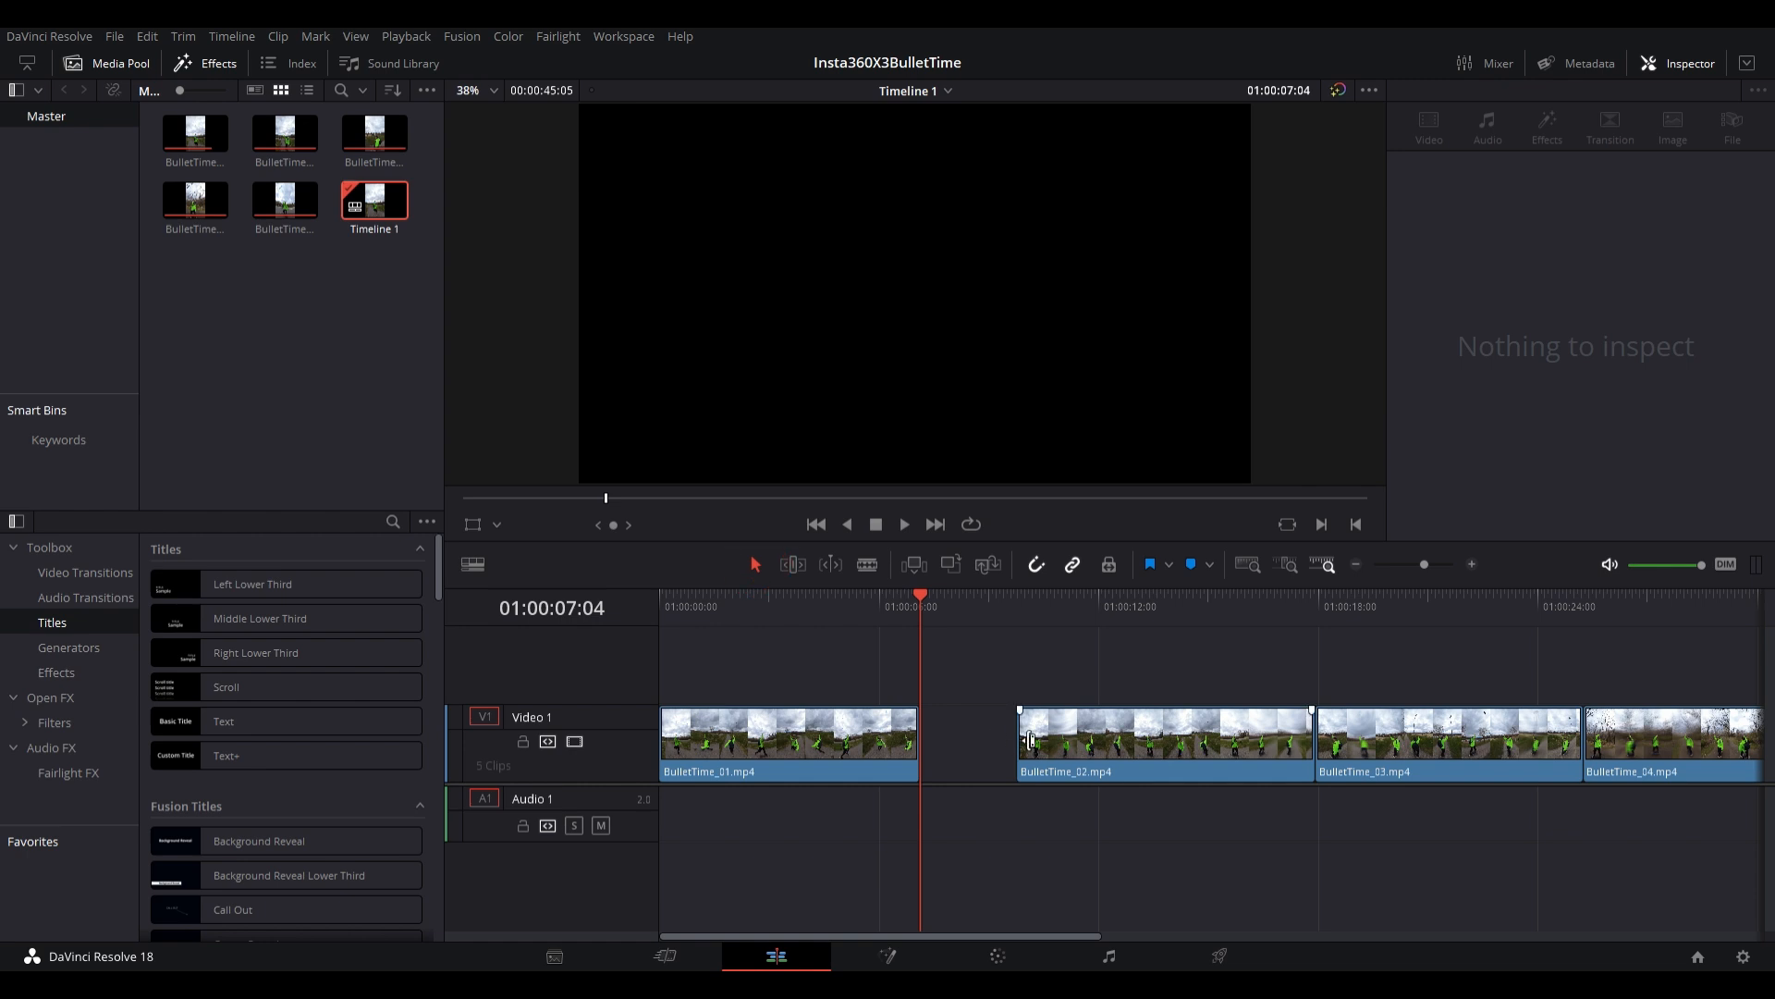
{"action": "left_click_drag", "start_coordinate": [1068, 742], "coordinate": [988, 751]}
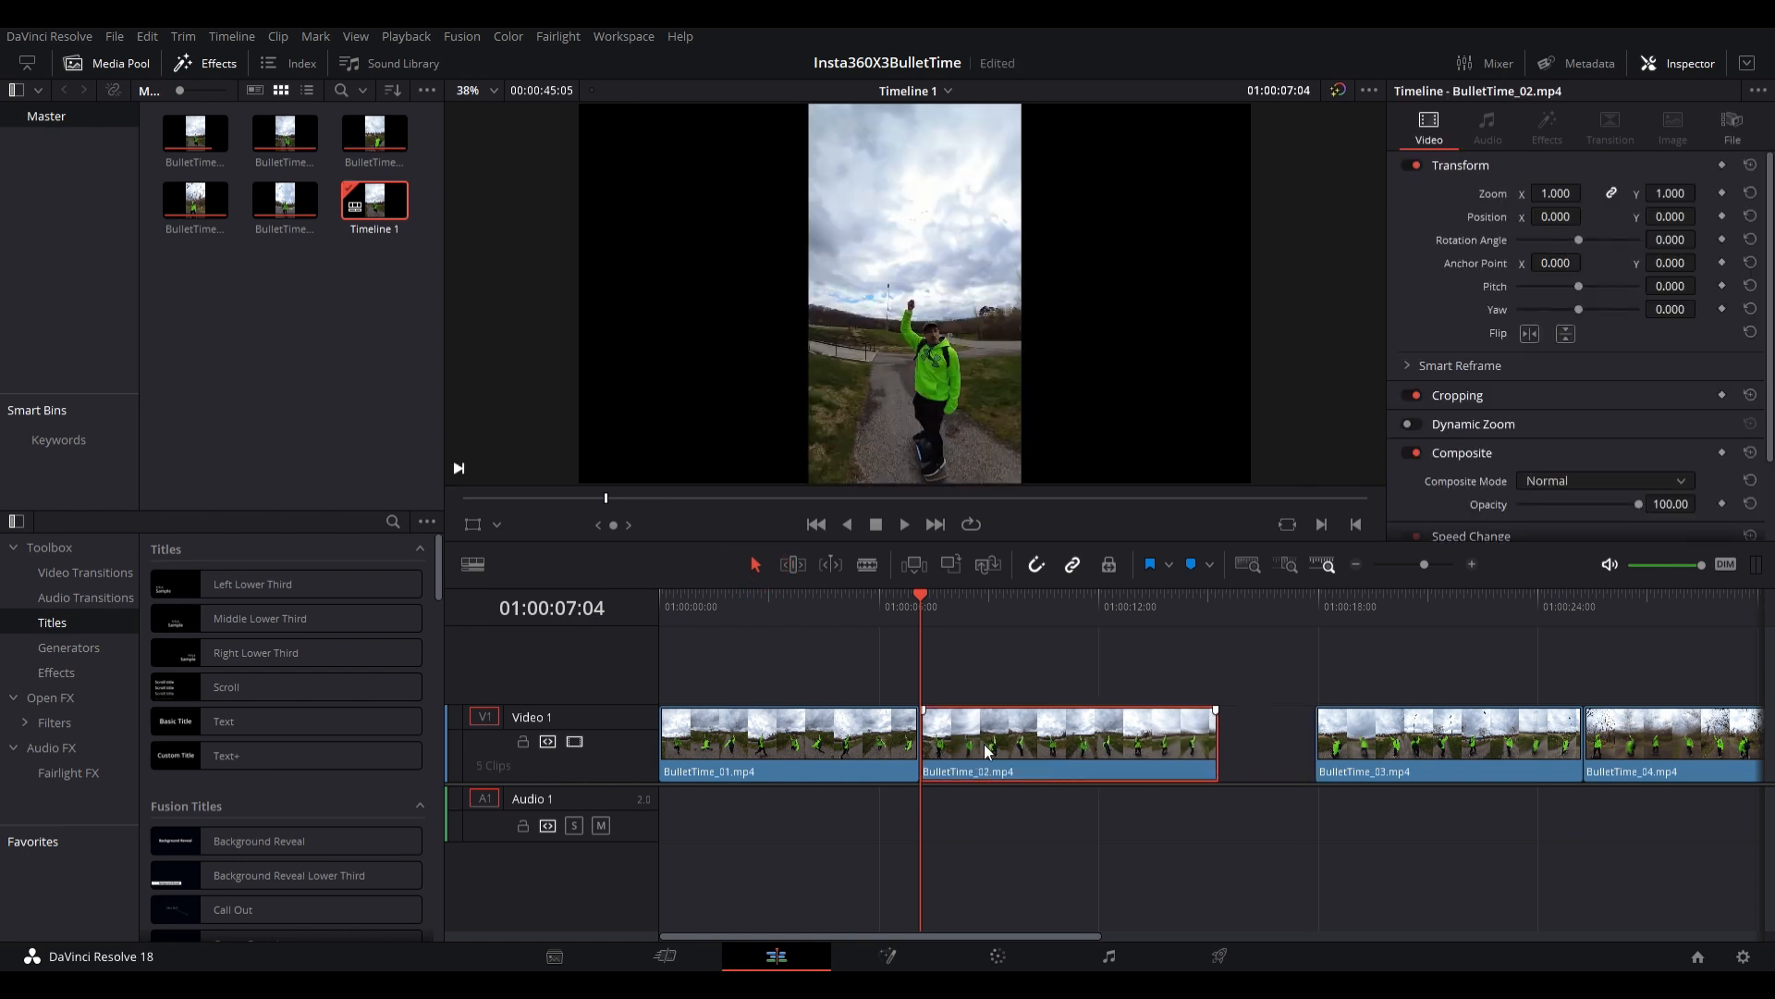
- Cut BulletTime_02.mp4 at the matching spin frame, 01:00:07:27, remove its beginning, and butt the rest against BulletTime_01.mp4
{"action": "key", "text": "space"}
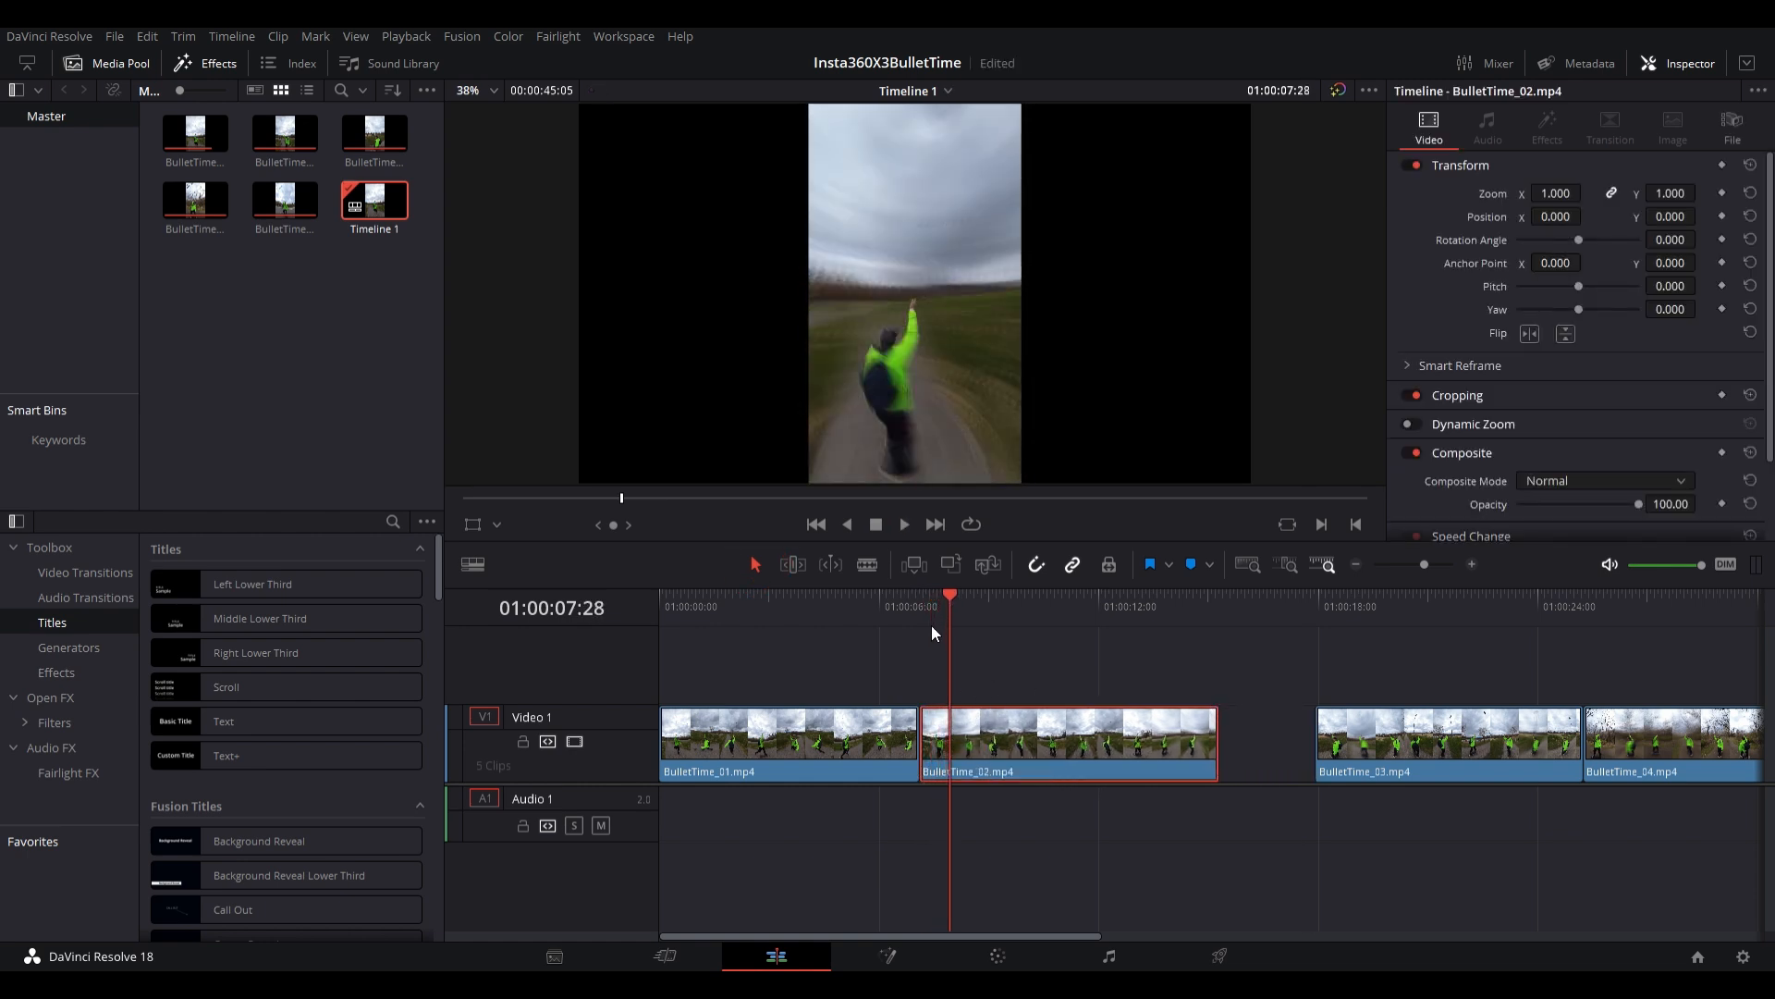
{"action": "key", "text": "space"}
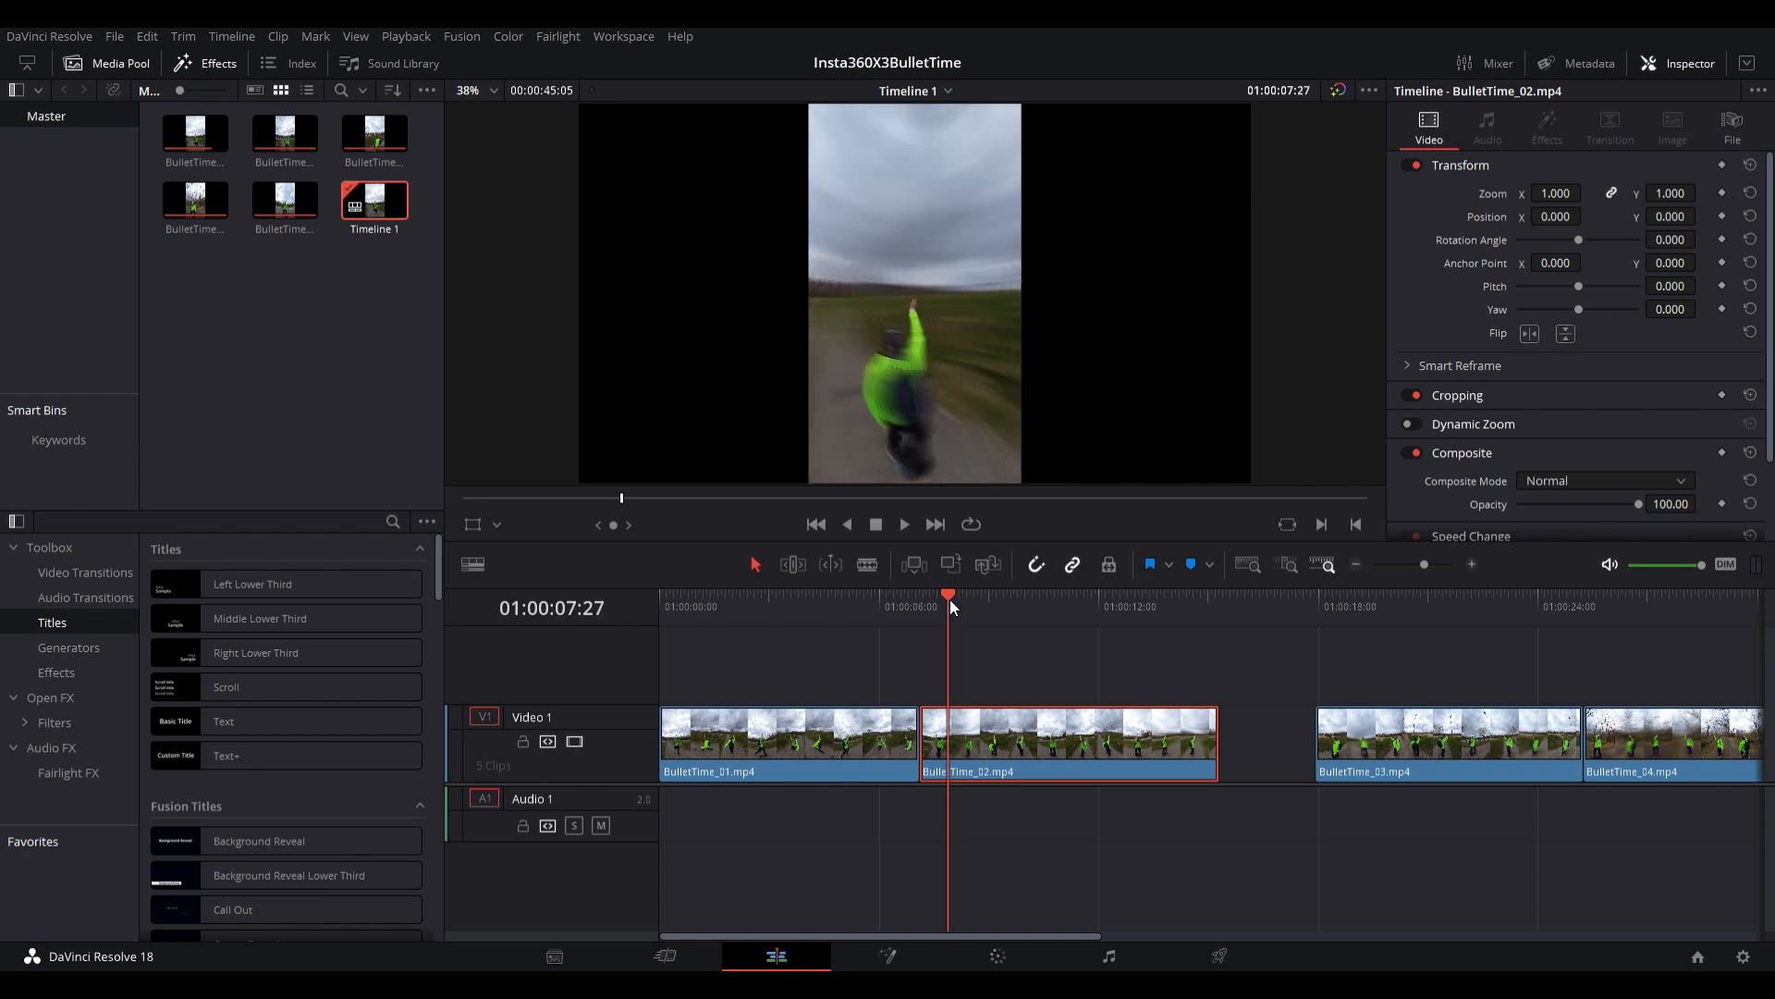
{"action": "key", "text": "b"}
{"action": "left_click", "coordinate": [949, 740]}
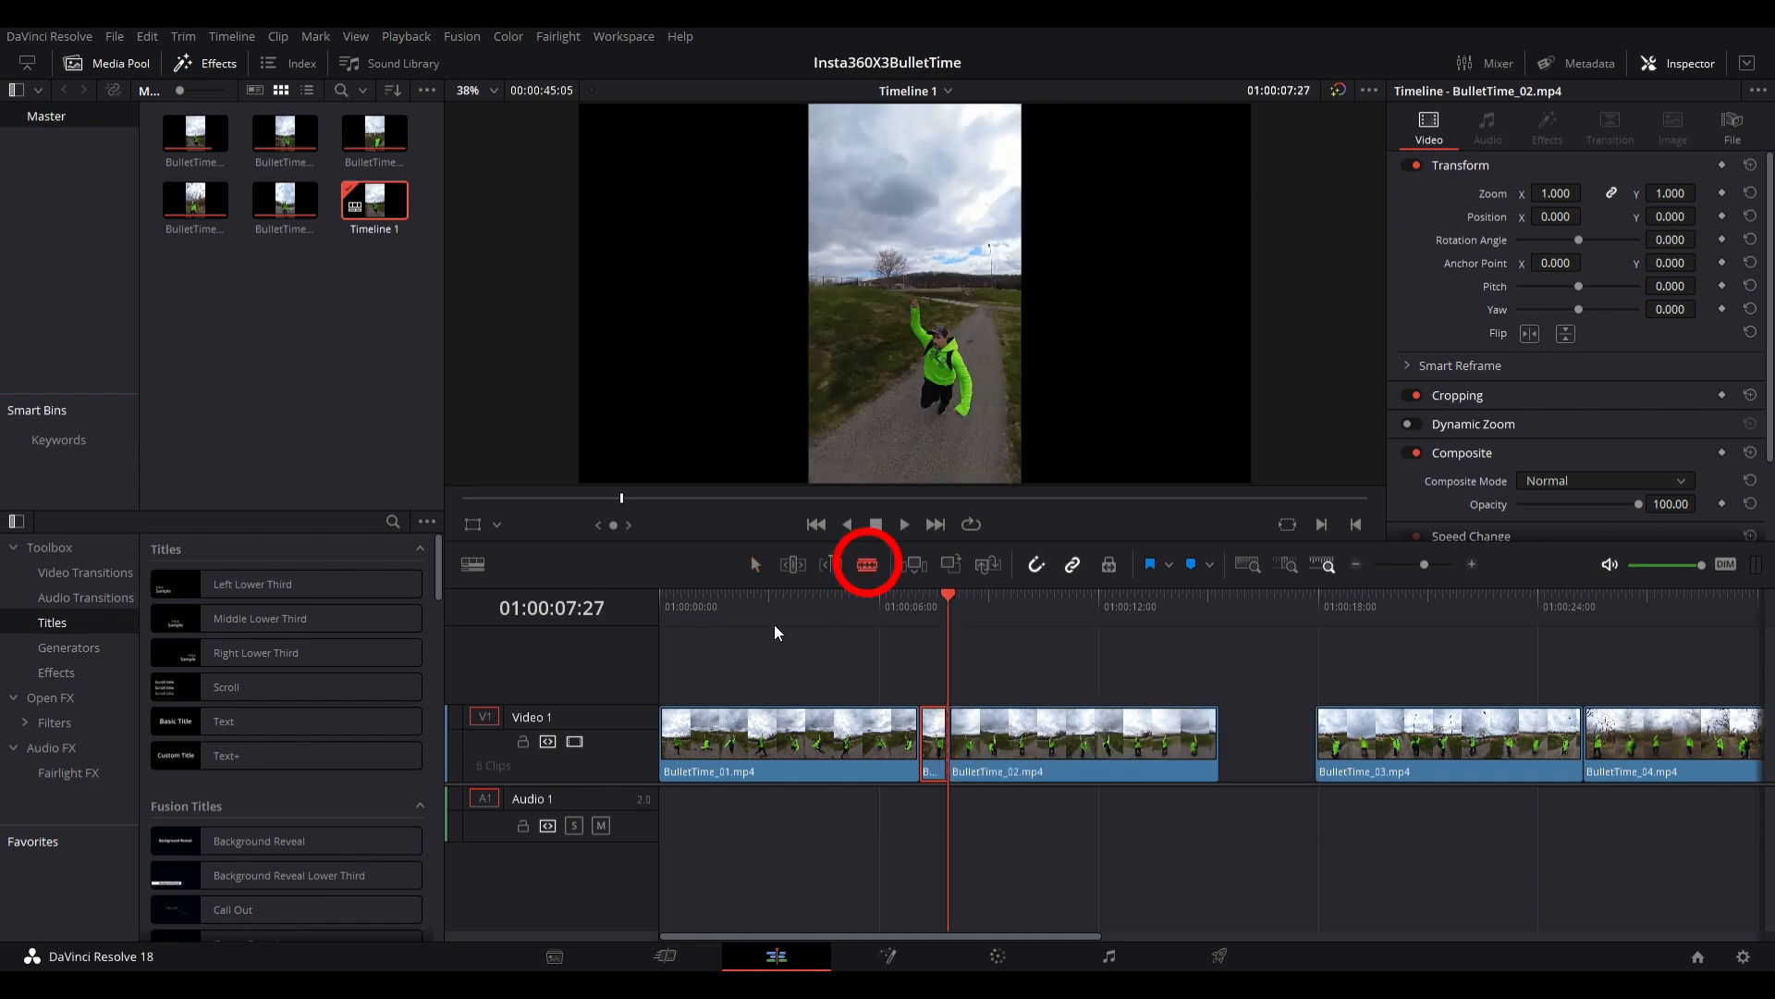
{"action": "left_click_drag", "start_coordinate": [1016, 747], "coordinate": [988, 747]}
- Play the transition between BulletTime_01.mp4 and BulletTime_02.mp4, and step frame by frame across the cut to compare the runner's position
{"action": "left_click", "coordinate": [900, 607]}
{"action": "key", "text": "space"}
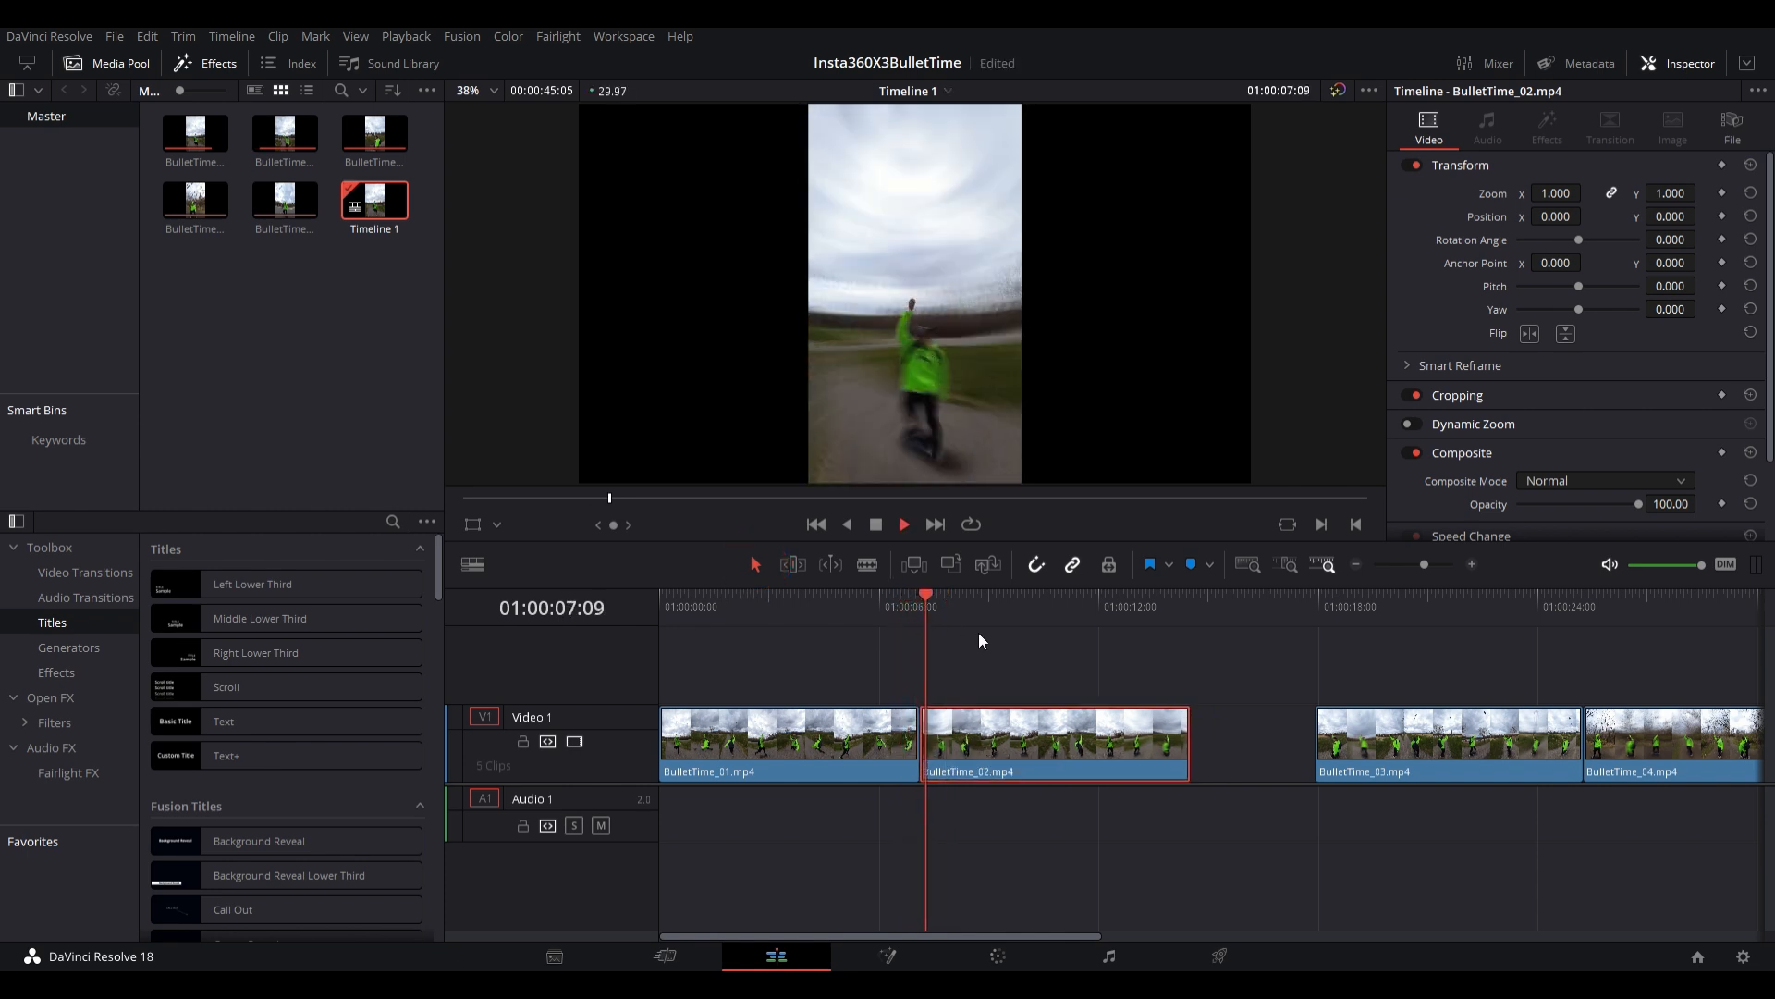
{"action": "left_click", "coordinate": [883, 599]}
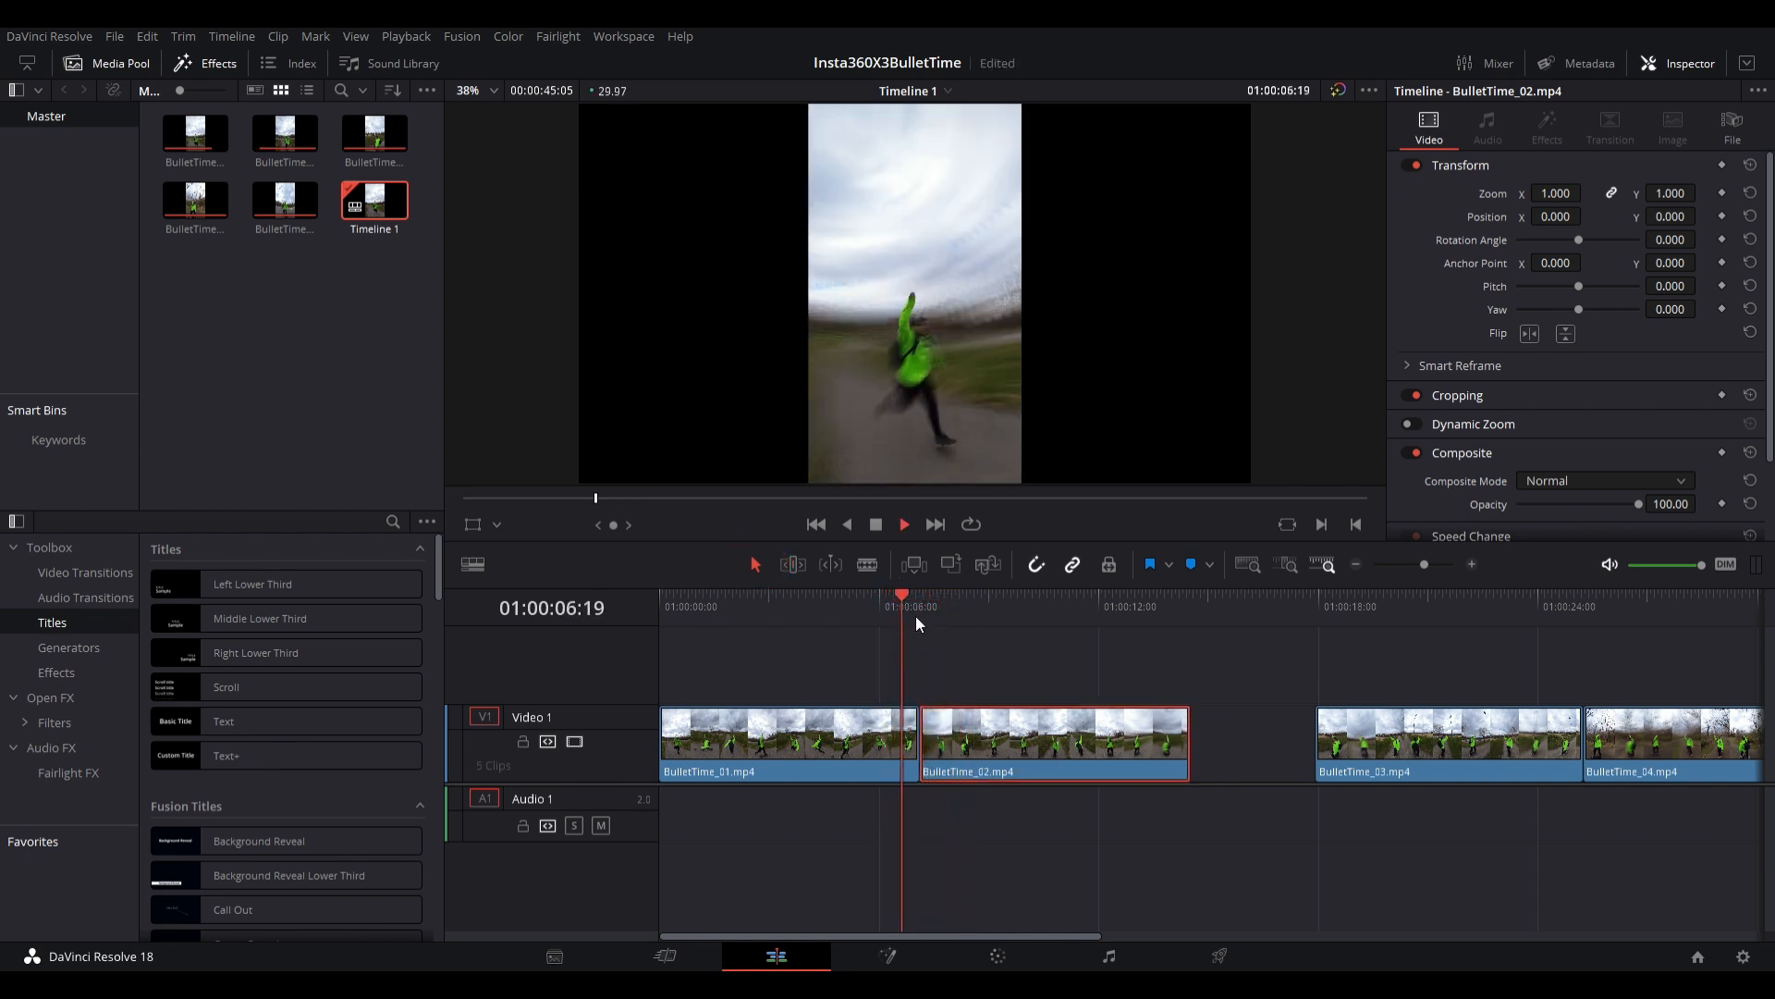
{"action": "left_click", "coordinate": [895, 616]}
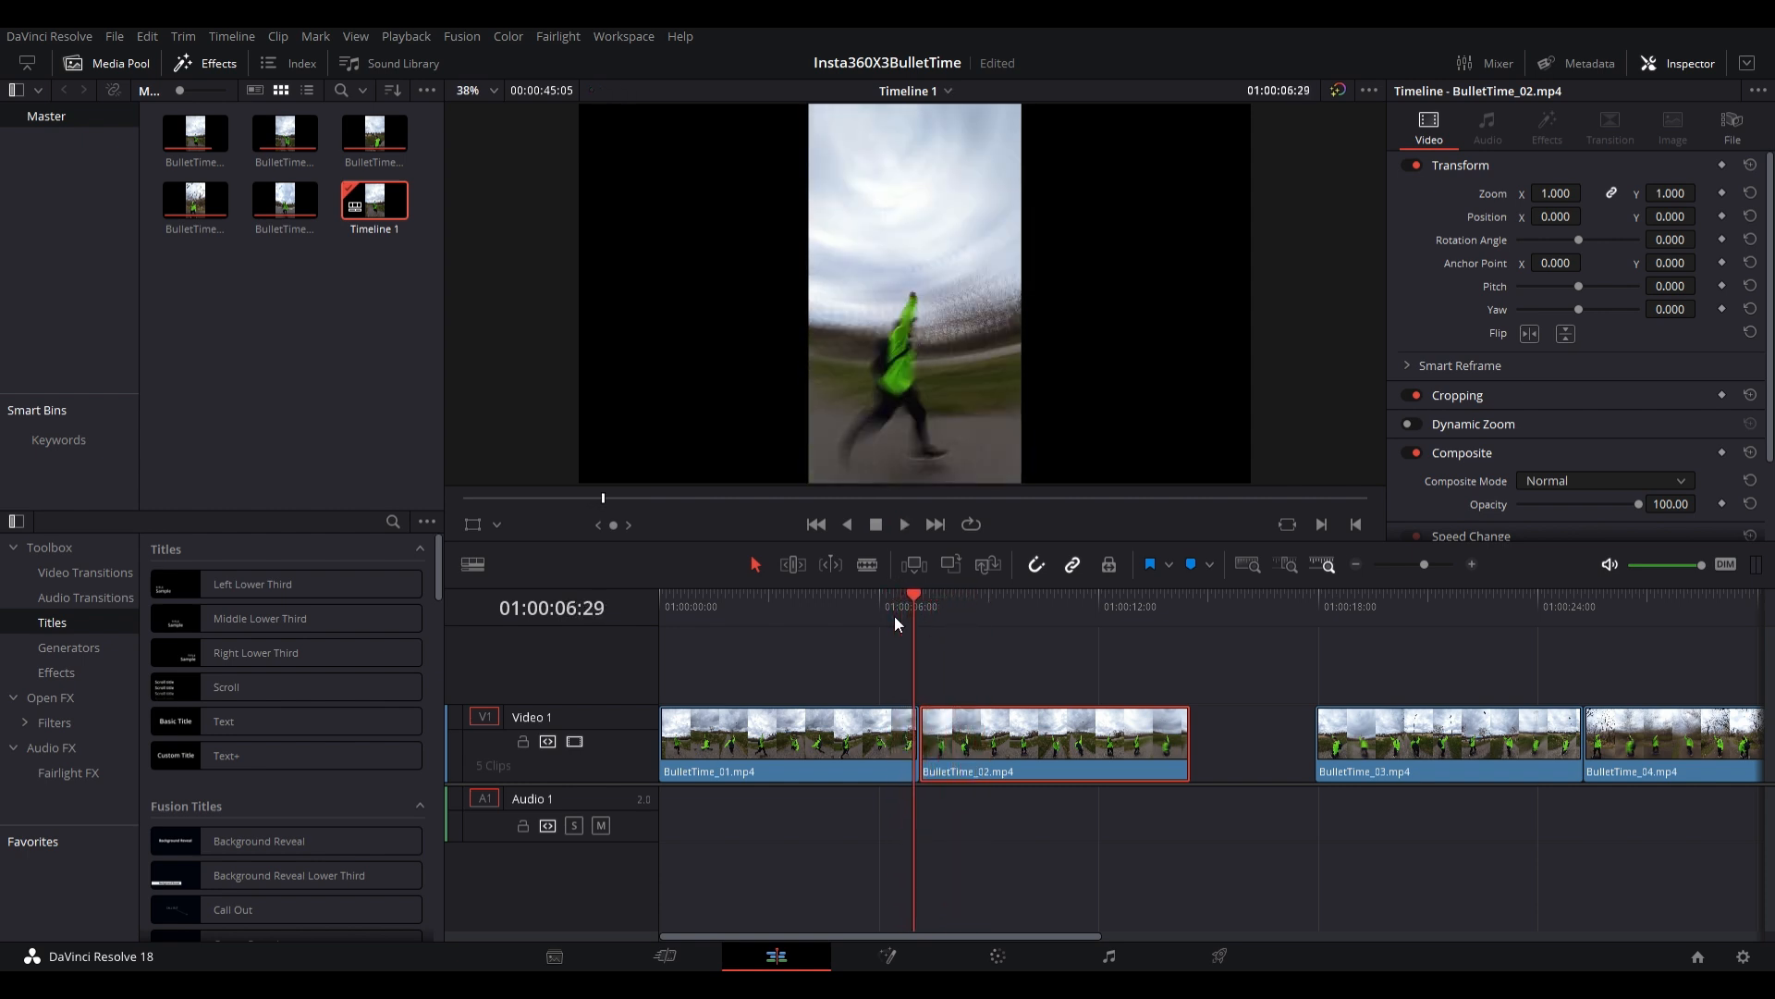
{"action": "key", "text": "Right"}
{"action": "key", "text": "Right"}
{"action": "key", "text": "Right"}
{"action": "key", "text": "Right"}
{"action": "key", "text": "Right"}
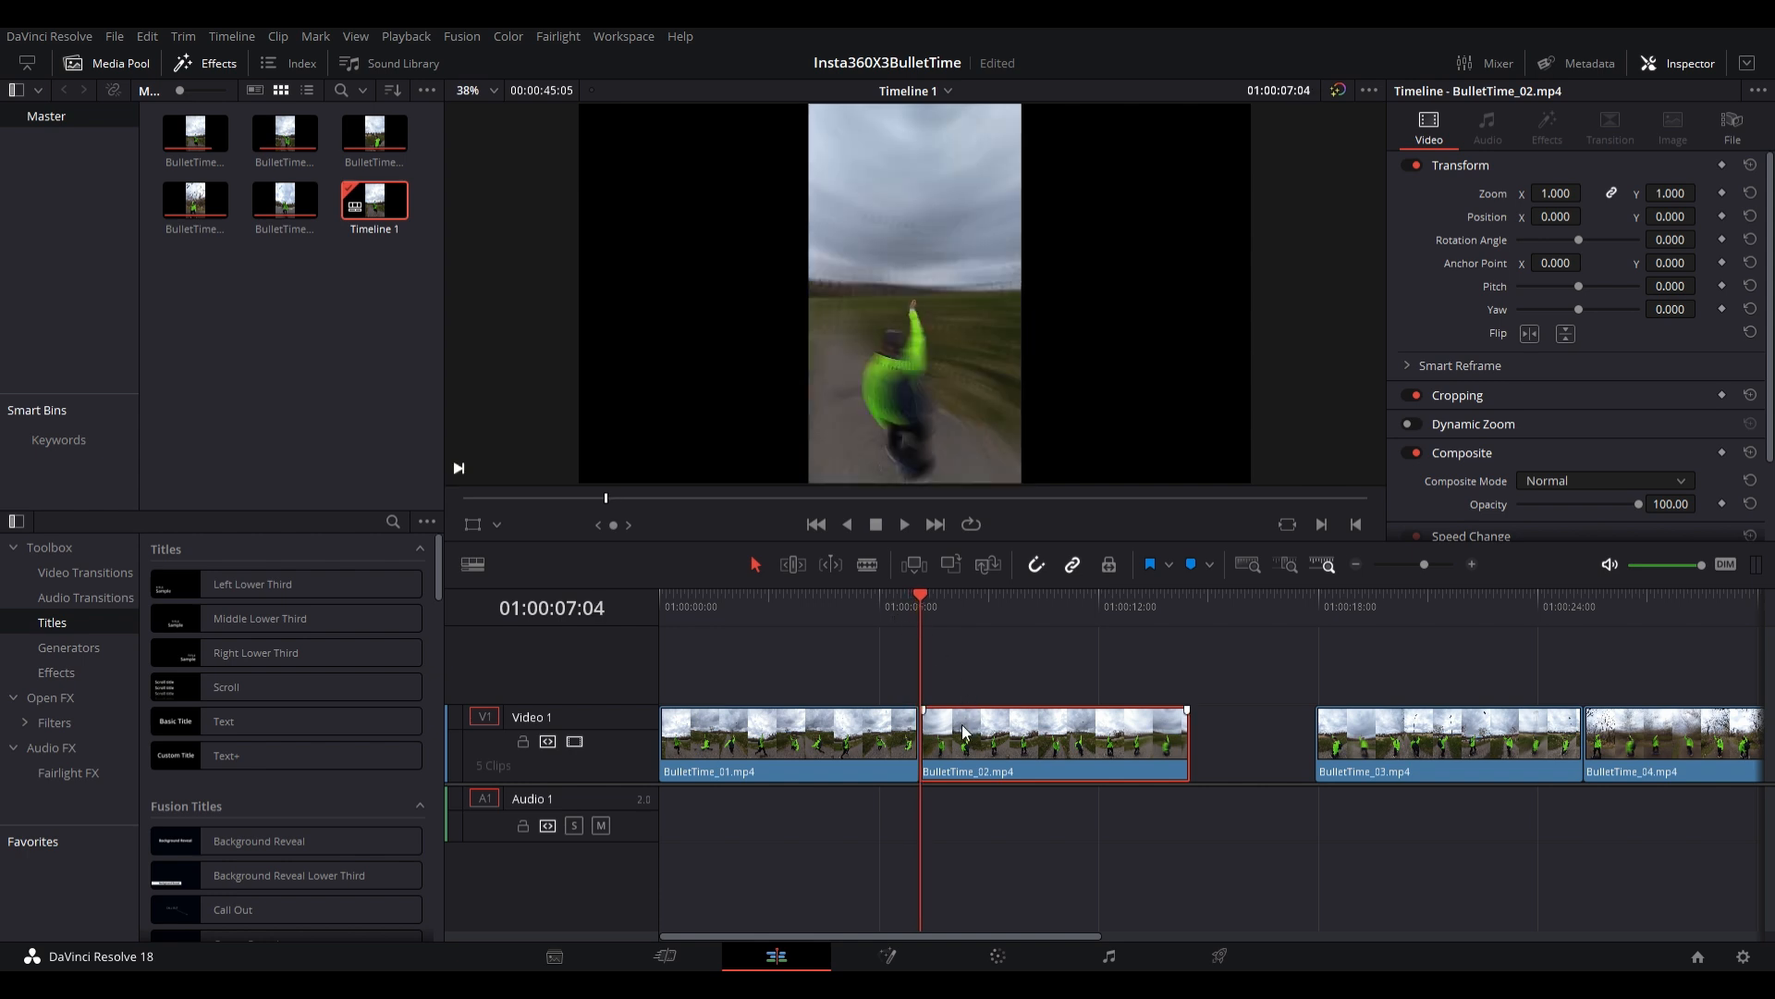
{"action": "key", "text": "Down"}
{"action": "key", "text": "Down"}
{"action": "key", "text": "Left"}
{"action": "key", "text": "Right"}
- Trim the start of BulletTime_02.mp4 up to 01:00:07:13 and move the clip back against BulletTime_01.mp4
{"action": "left_click", "coordinate": [923, 618]}
{"action": "key", "text": "Right"}
{"action": "key", "text": "Right"}
{"action": "key", "text": "Right"}
{"action": "key", "text": "Right"}
{"action": "key", "text": "Right"}
{"action": "key", "text": "Right"}
{"action": "key", "text": "Right"}
{"action": "key", "text": "Right"}
{"action": "key", "text": "Right"}
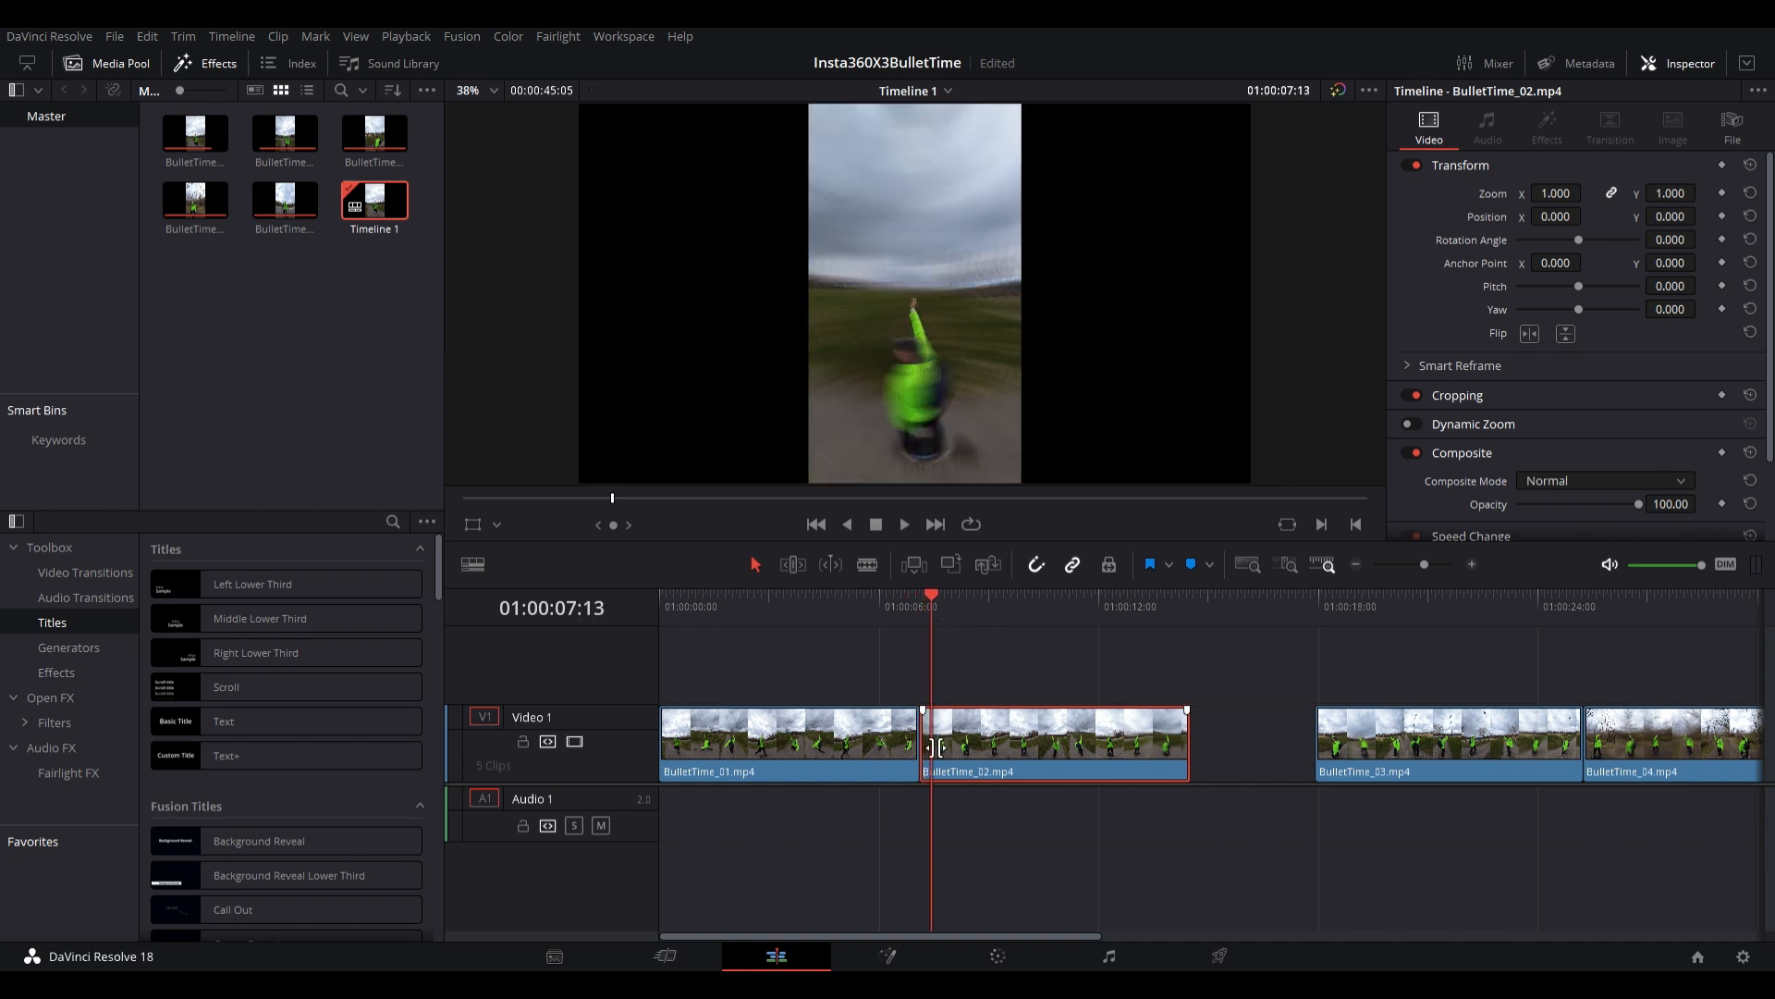
{"action": "key", "text": "ctrl+b"}
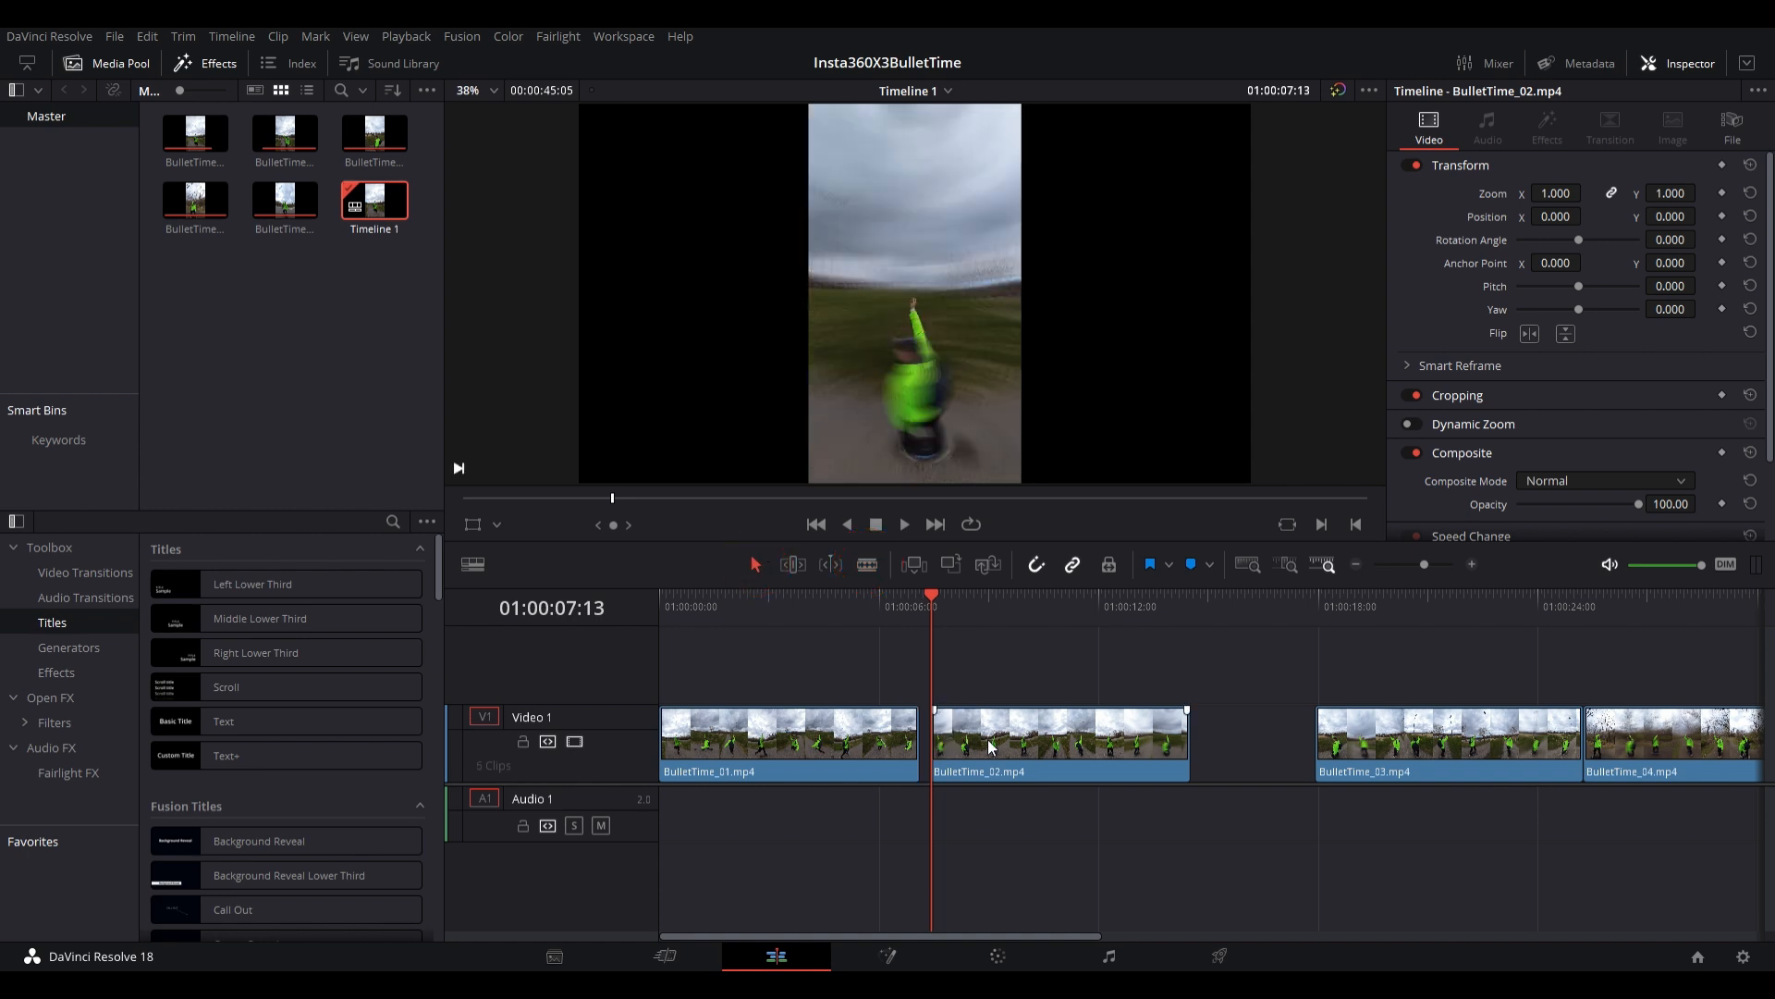
{"action": "left_click_drag", "start_coordinate": [990, 747], "coordinate": [979, 747]}
- Replay the retrimmed transition from shortly before the end of BulletTime_01.mp4
{"action": "left_click", "coordinate": [903, 601]}
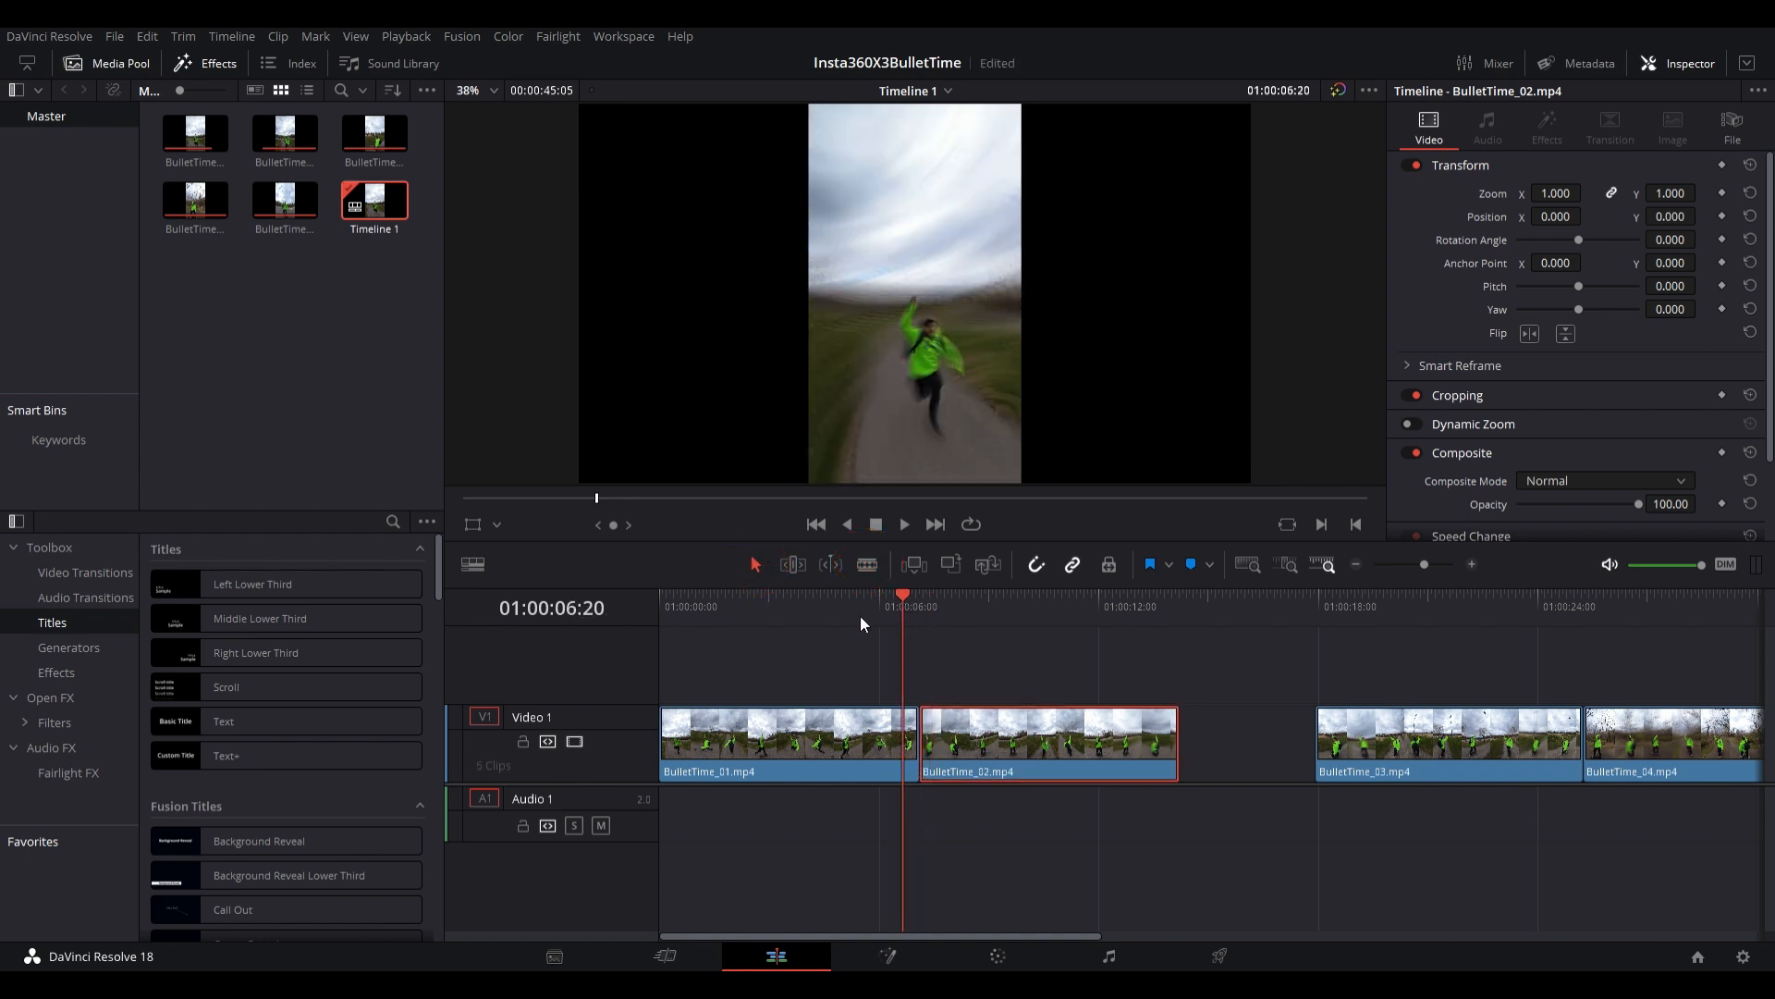
{"action": "left_click", "coordinate": [871, 603]}
{"action": "key", "text": "space"}
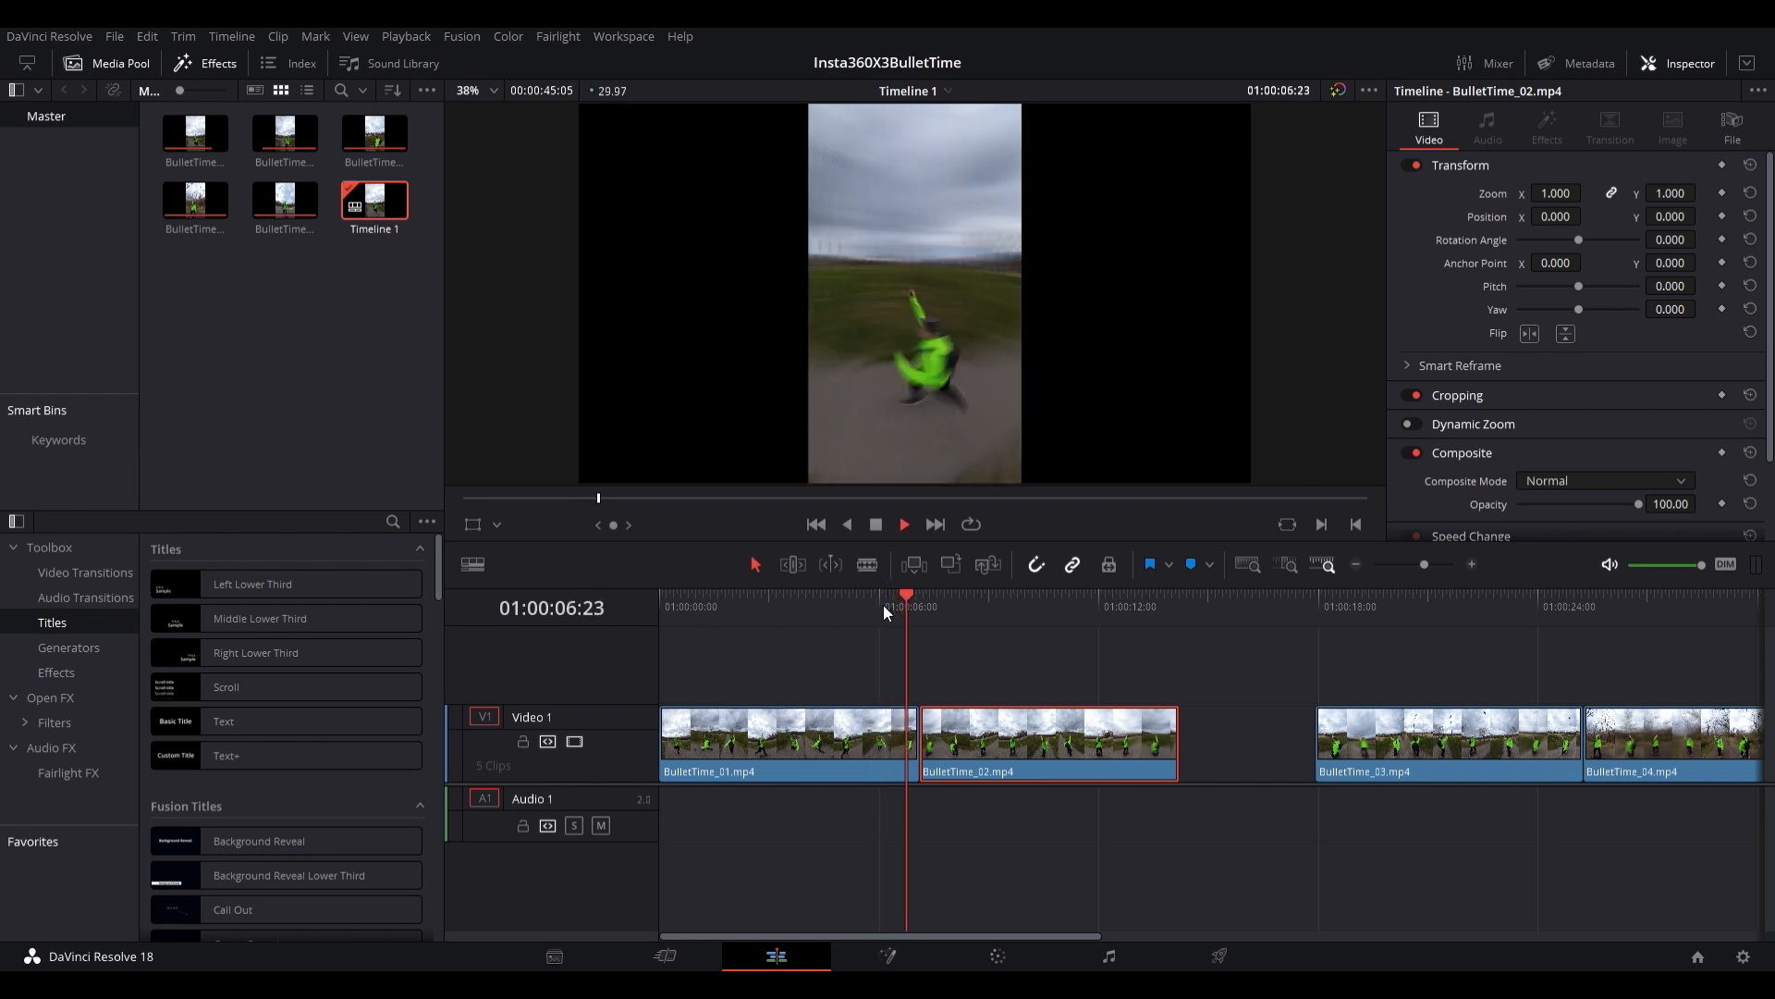